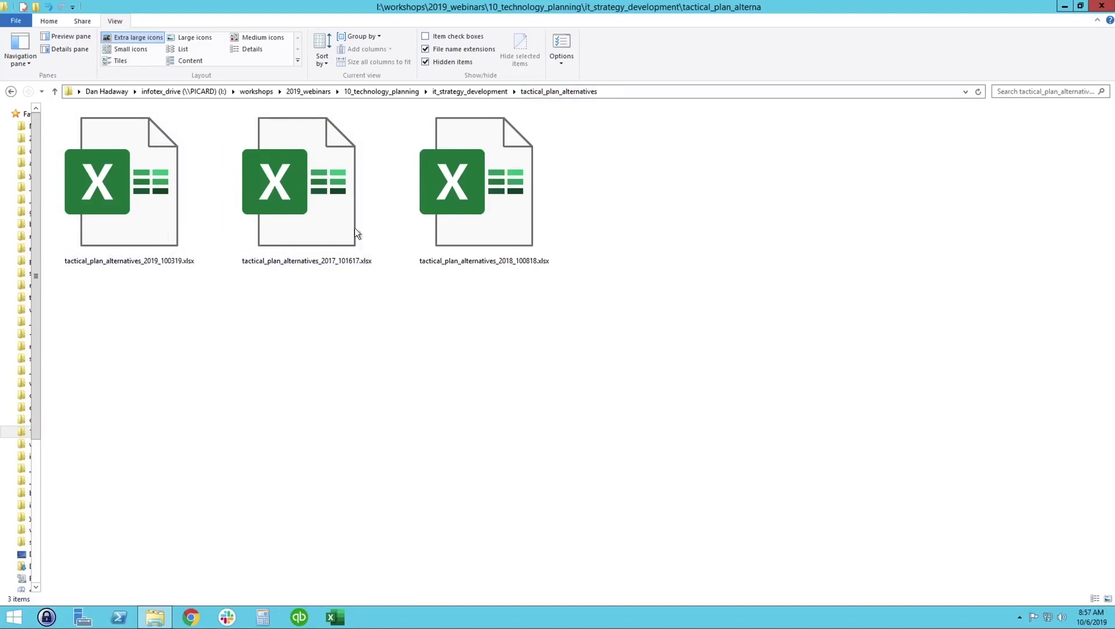
Open the tactical_plan_alternatives_2019_100319.xlsx workbook from the tactical_plan_alternatives folder
{"action": "left_click", "coordinate": [296, 164]}
{"action": "left_click", "coordinate": [465, 186]}
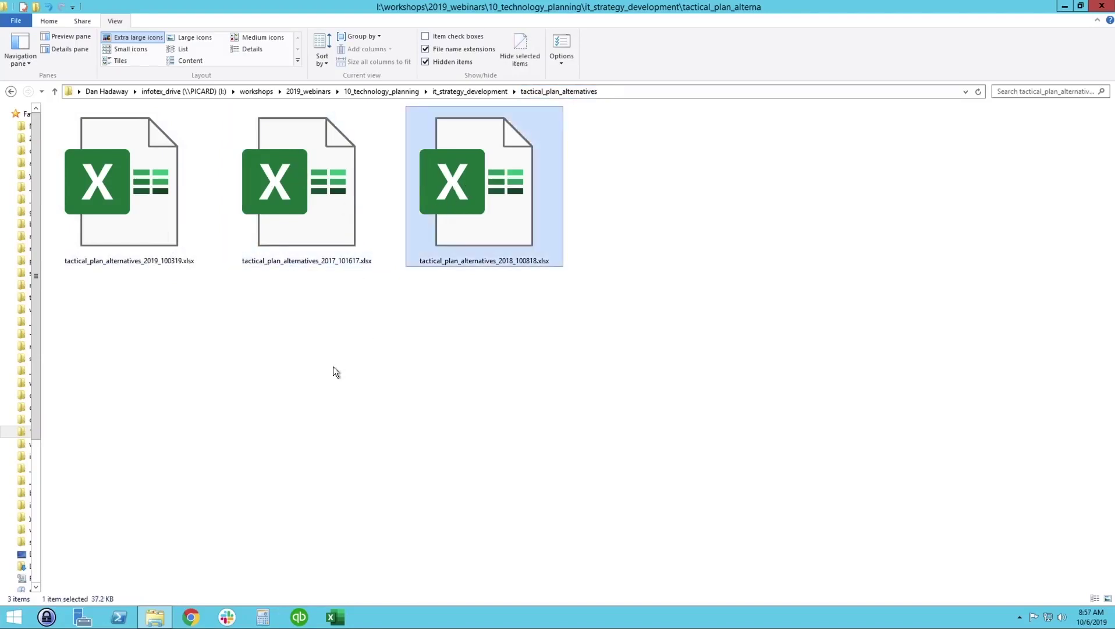
{"action": "left_click", "coordinate": [126, 176]}
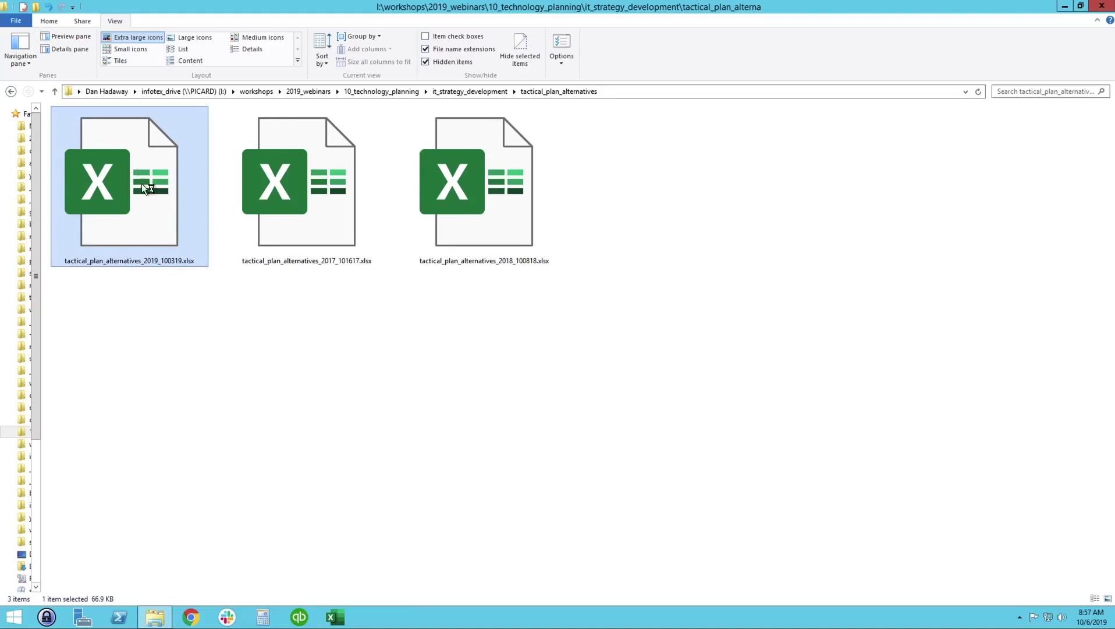
{"action": "double_click", "coordinate": [140, 183]}
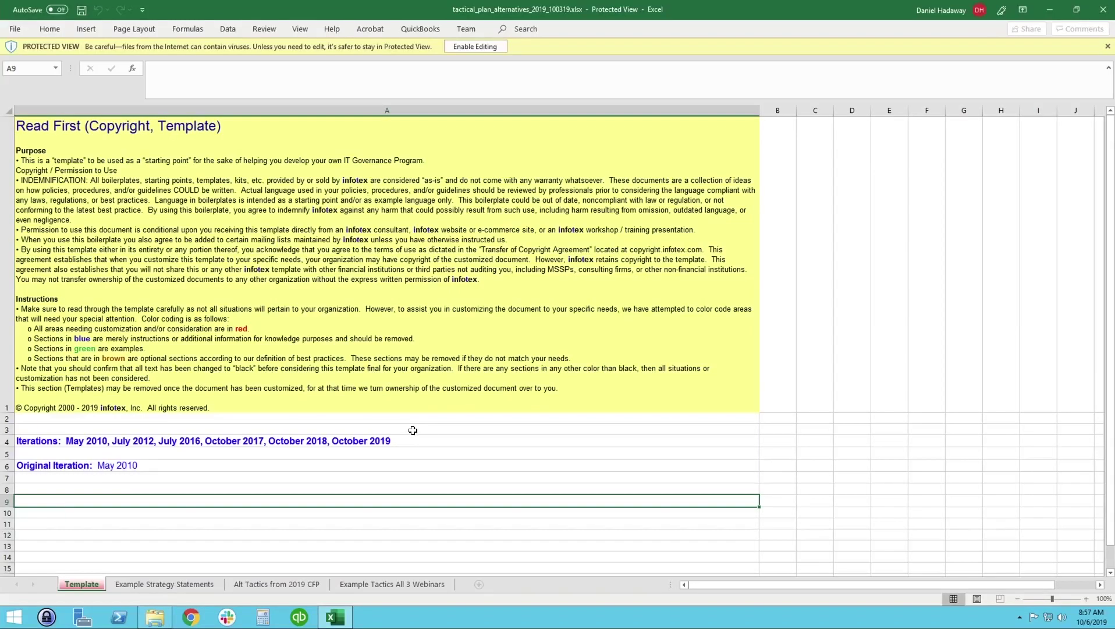
Review the Read First notice on the Template sheet and bring up the Example Strategy Statements sheet
{"action": "left_click", "coordinate": [236, 284]}
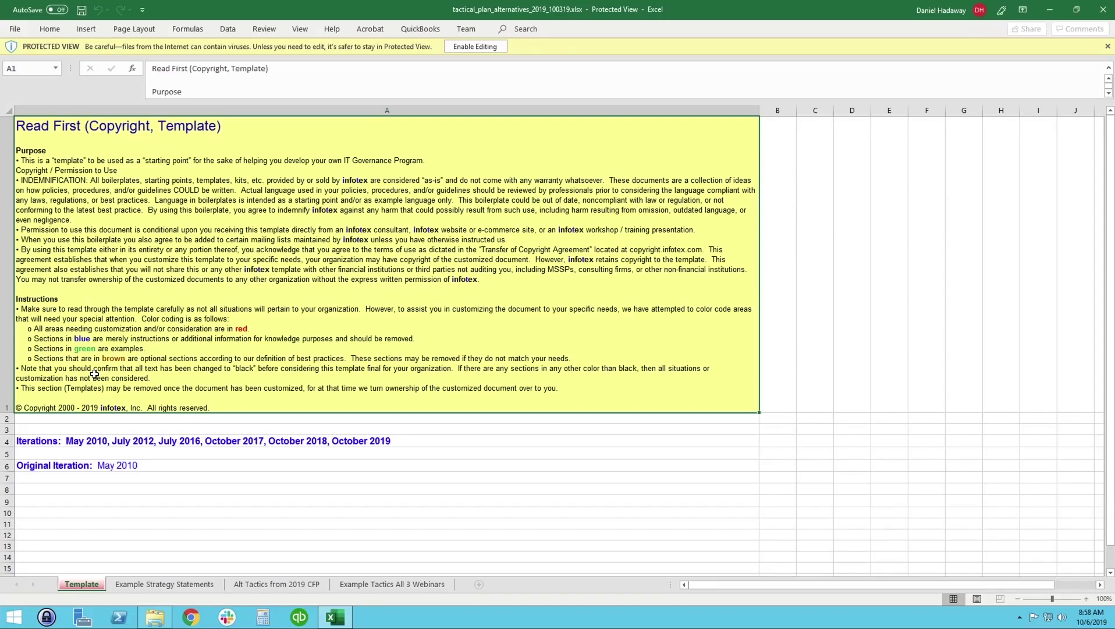
{"action": "left_click", "coordinate": [165, 583]}
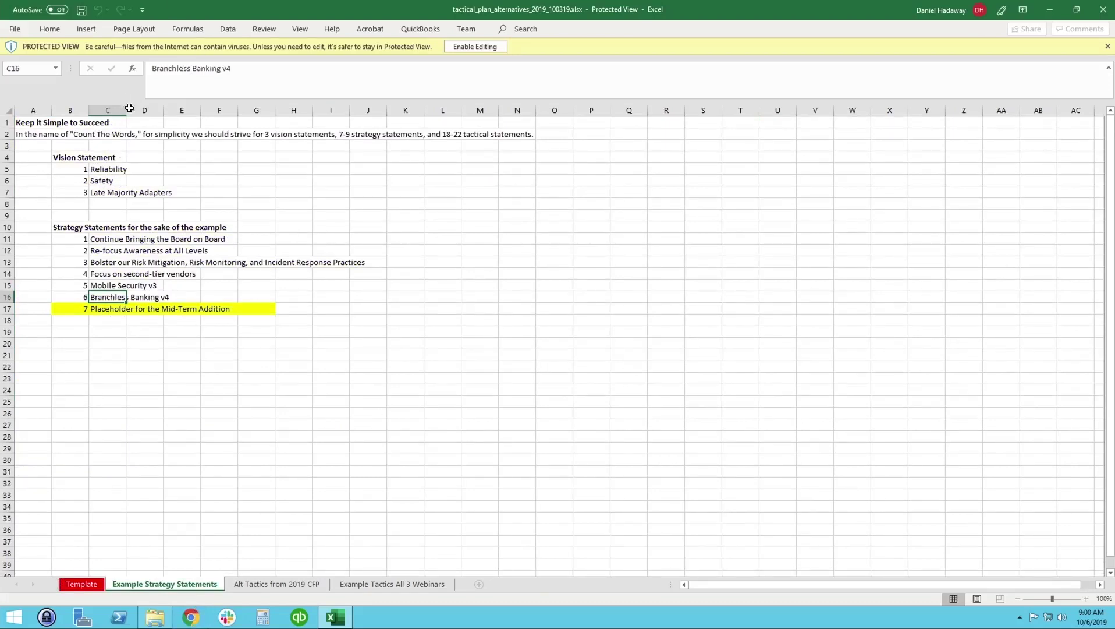
{"action": "left_click", "coordinate": [123, 341]}
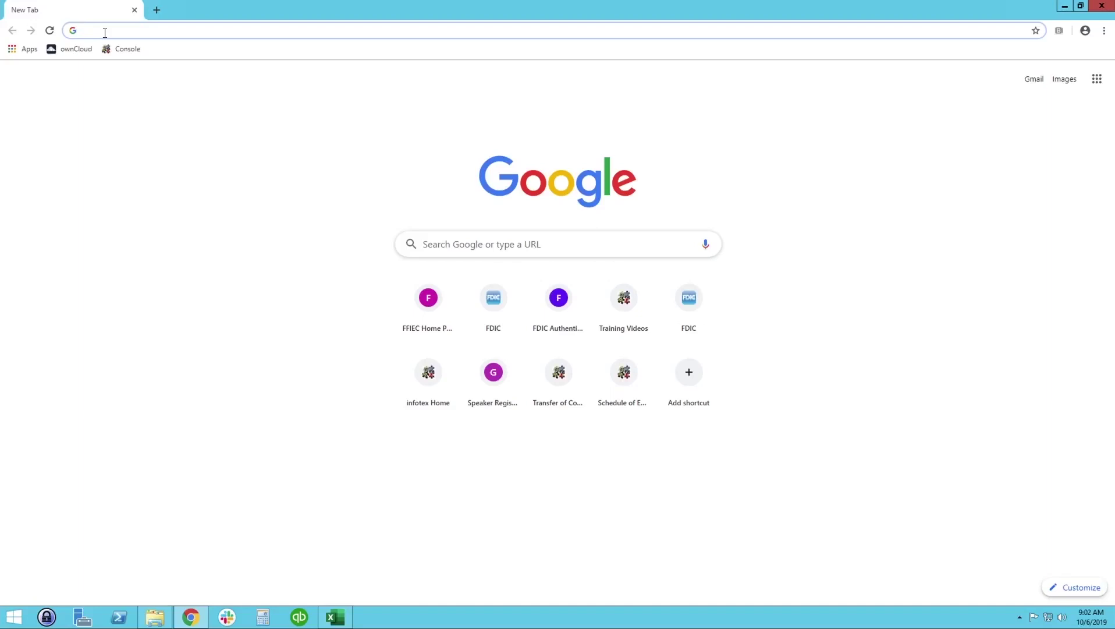
Switch to Chrome, go to movies.infotex.com and look through the list of training videos
{"action": "type", "text": "movies.infotex.com"}
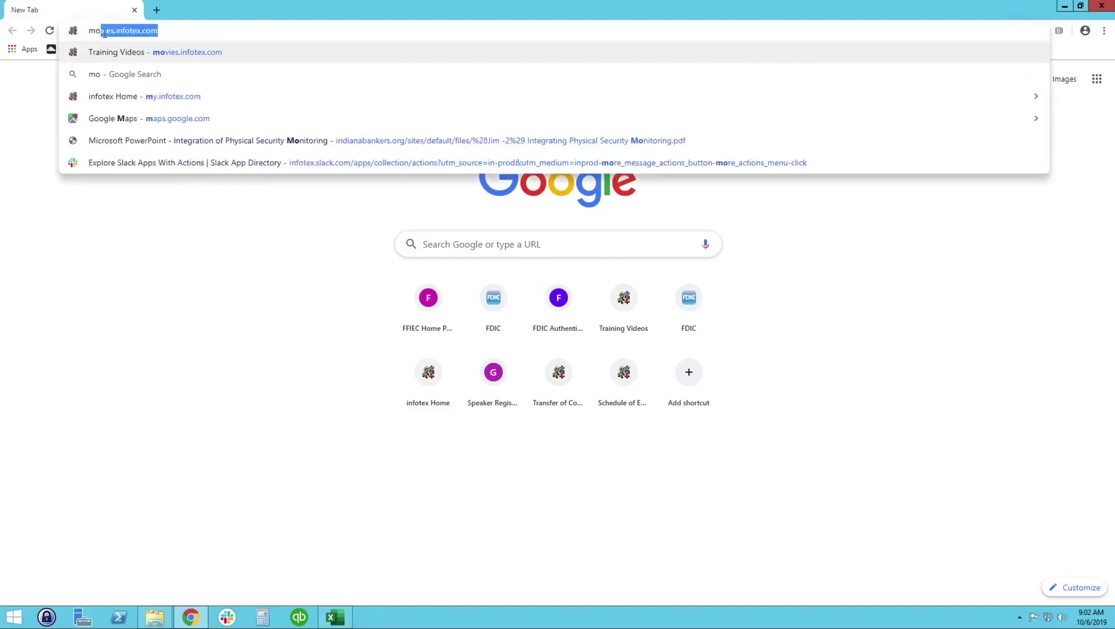
{"action": "key", "text": "Return"}
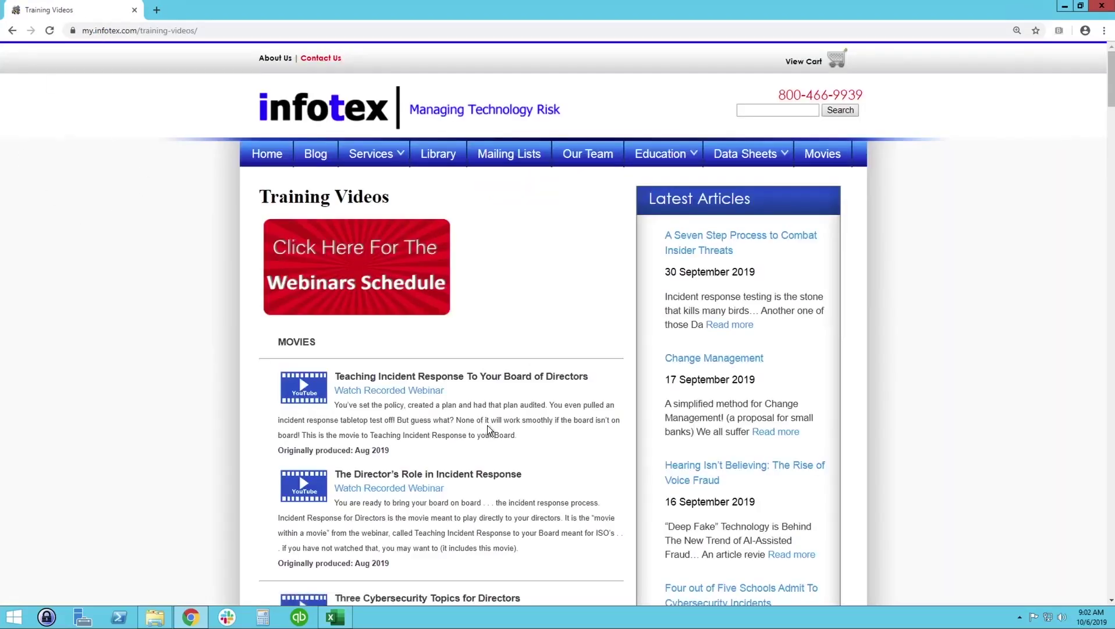
{"action": "scroll", "coordinate": [490, 417], "scroll_direction": "down", "scroll_amount": 9}
{"action": "scroll", "coordinate": [491, 414], "scroll_direction": "down", "scroll_amount": 10}
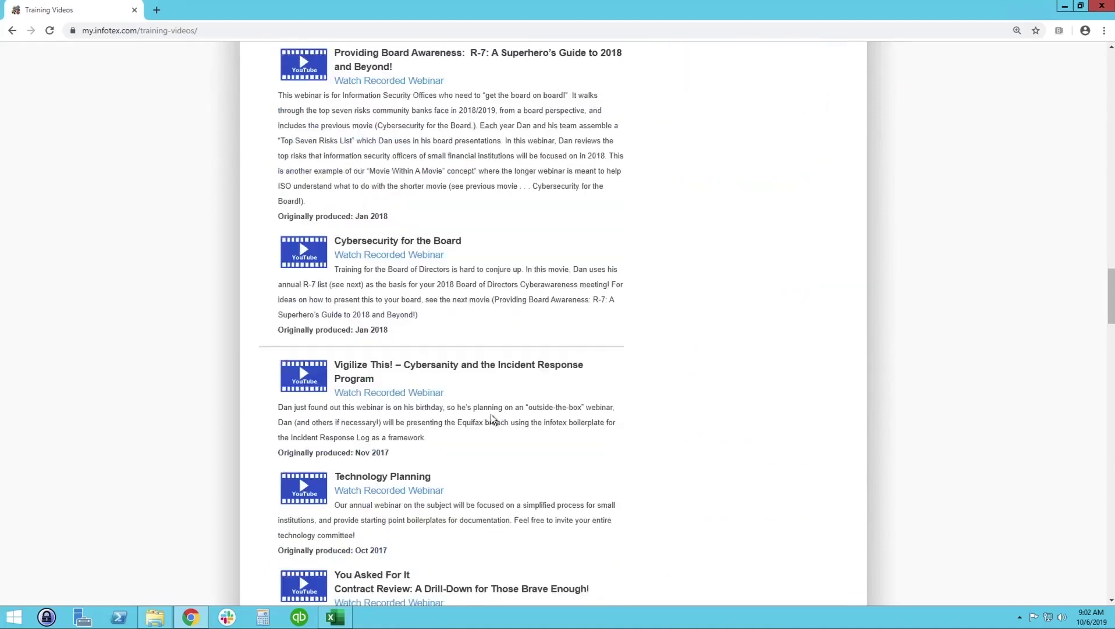
{"action": "scroll", "coordinate": [491, 414], "scroll_direction": "down", "scroll_amount": 4}
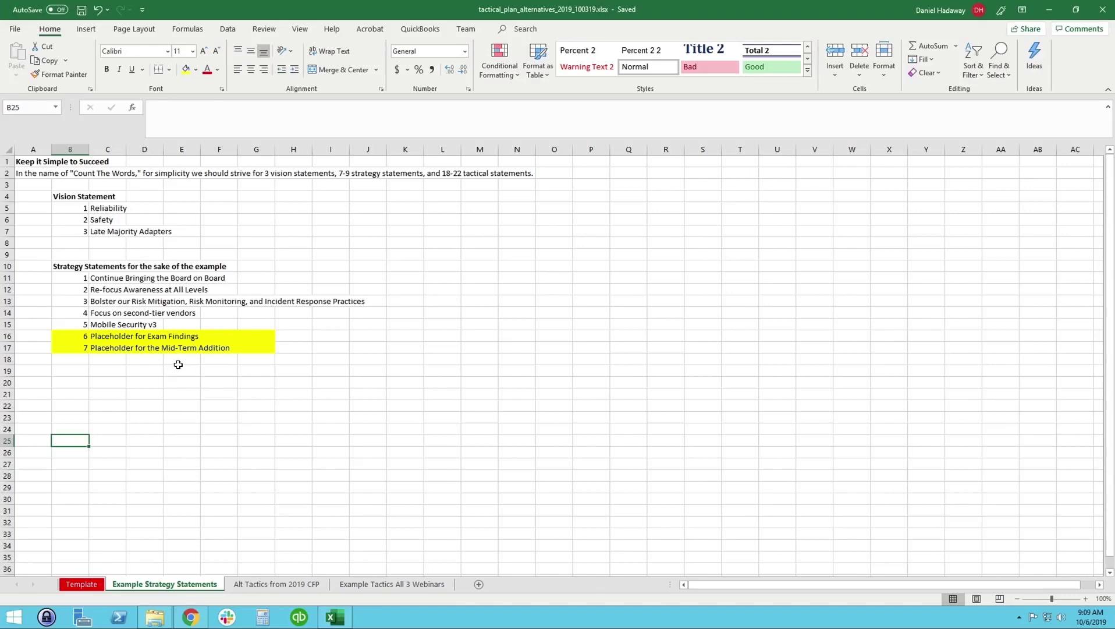
In Excel, set the font color of the three numbered vision statements in B5:C7 to green
{"action": "left_click", "coordinate": [108, 336]}
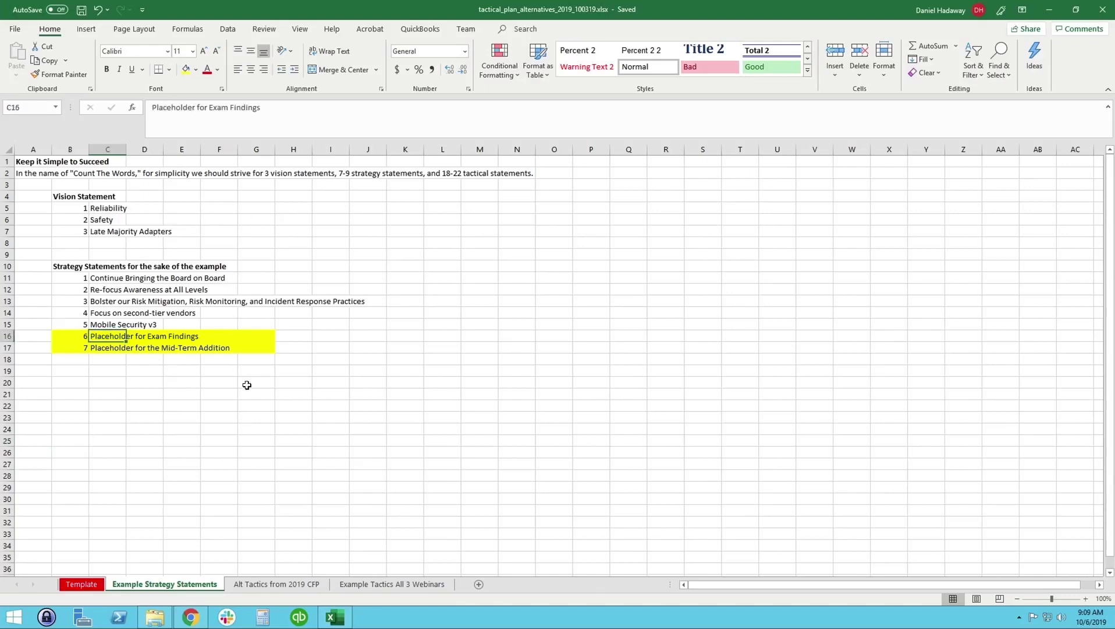
{"action": "left_click", "coordinate": [87, 442]}
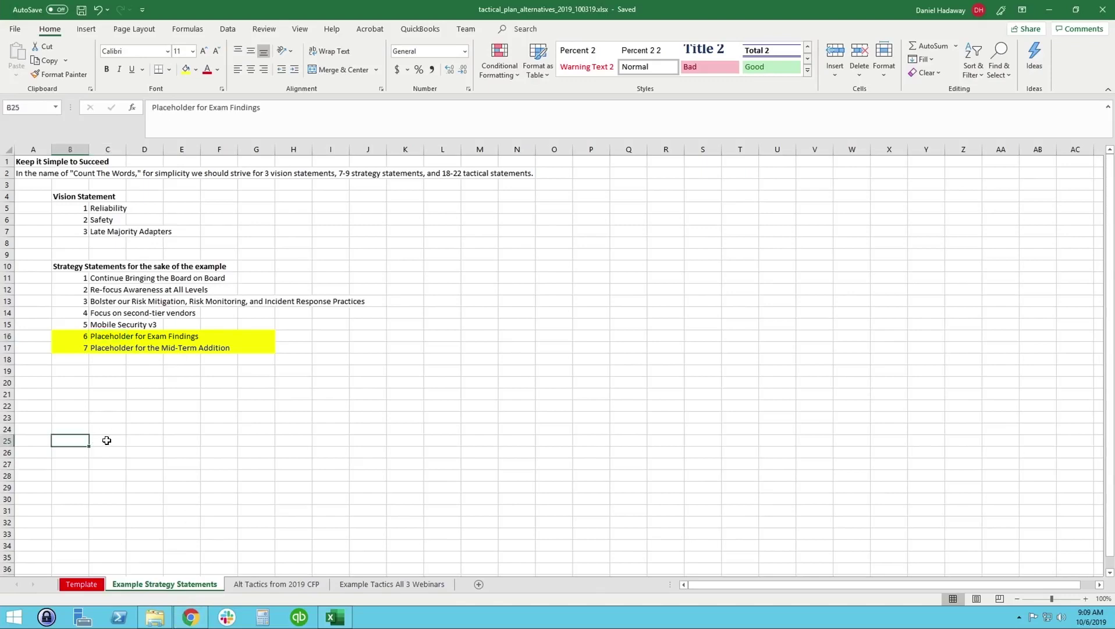
{"action": "left_click", "coordinate": [84, 210]}
{"action": "left_click", "coordinate": [110, 232], "text": "shift"}
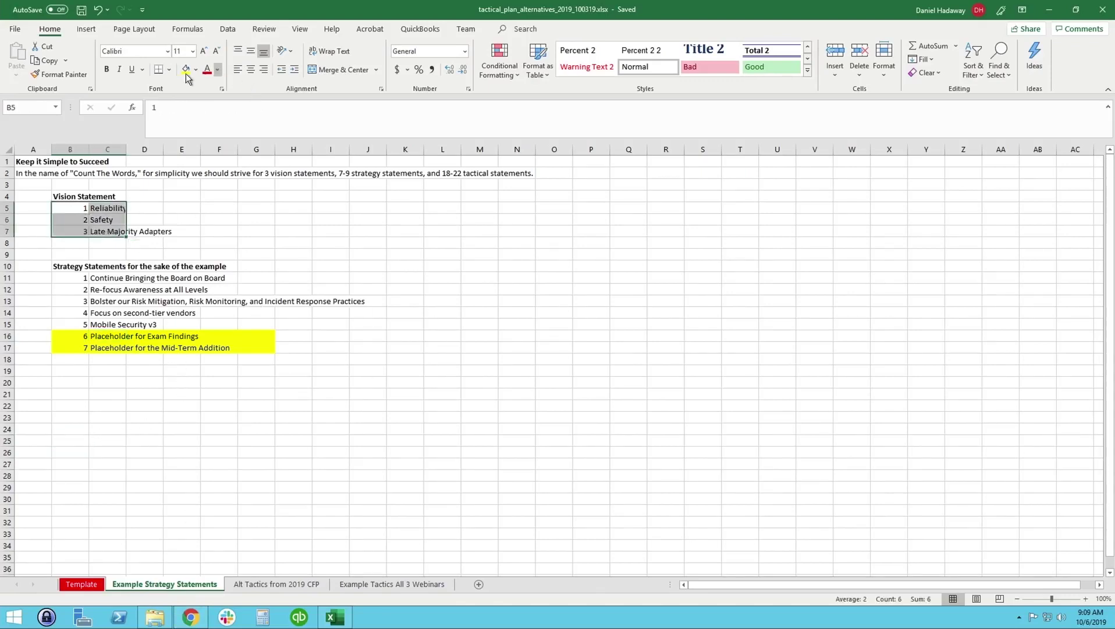
{"action": "left_click", "coordinate": [217, 71]}
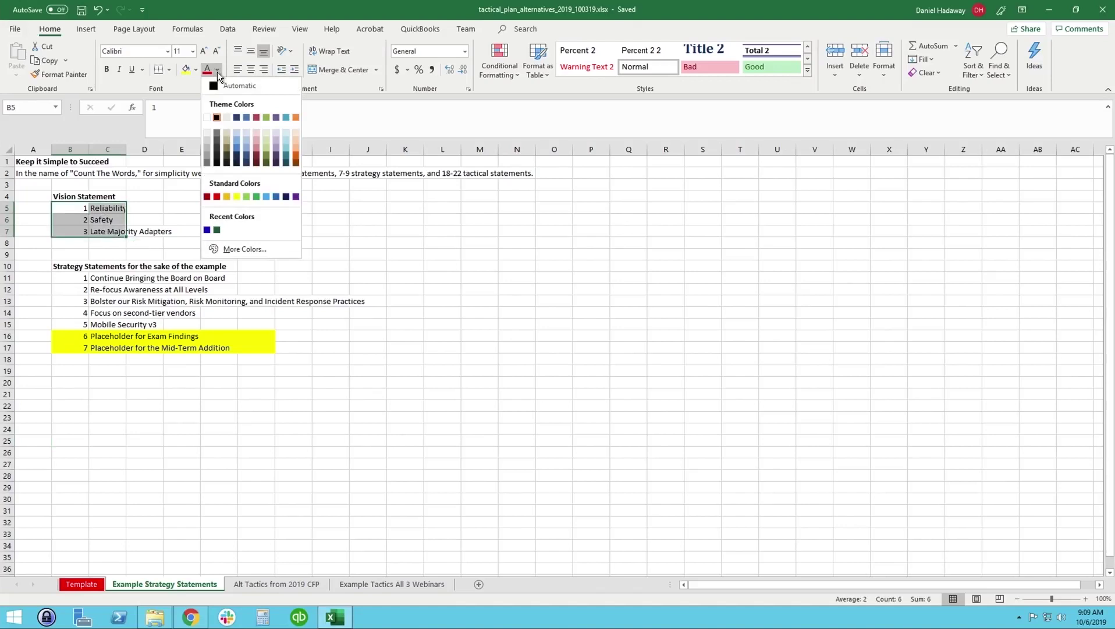
{"action": "left_click", "coordinate": [254, 197]}
Apply the same green font color to the seven numbered strategy statements in B11:C17 and save the workbook
{"action": "left_click", "coordinate": [85, 277]}
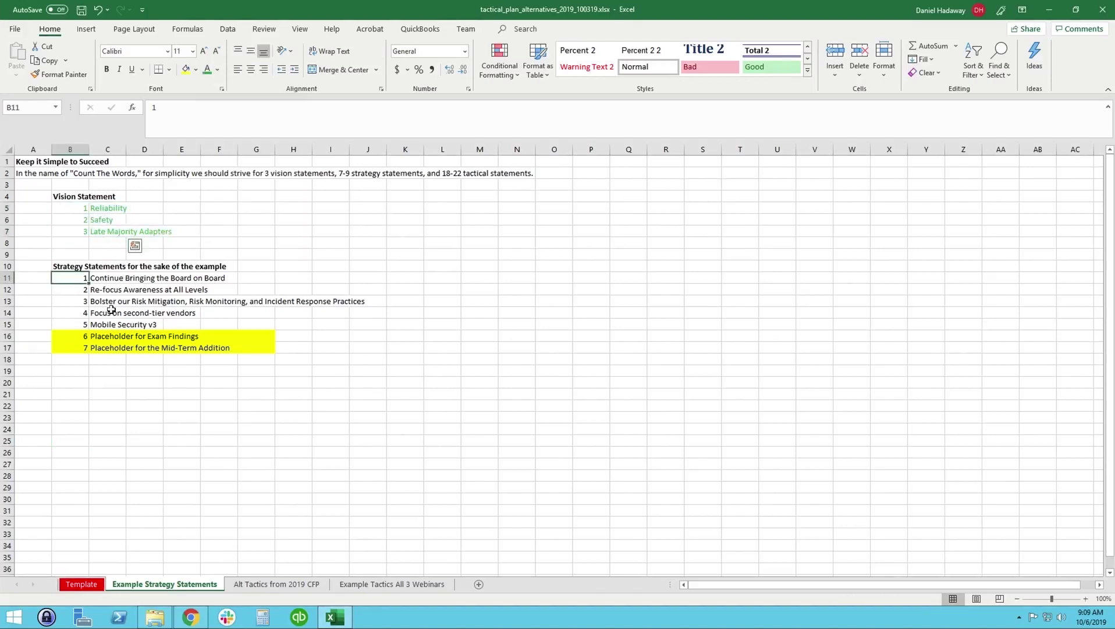
{"action": "left_click", "coordinate": [115, 350], "text": "shift"}
{"action": "left_click", "coordinate": [204, 76]}
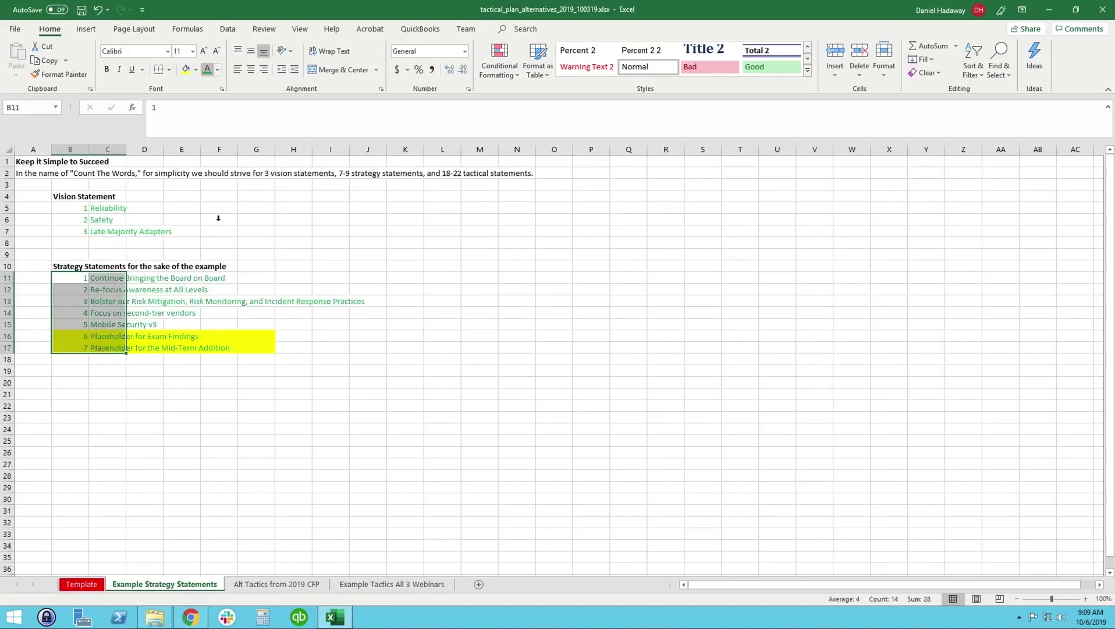
{"action": "left_click", "coordinate": [200, 382]}
{"action": "key", "text": "ctrl+s"}
{"action": "key", "text": "Up"}
{"action": "key", "text": "Left"}
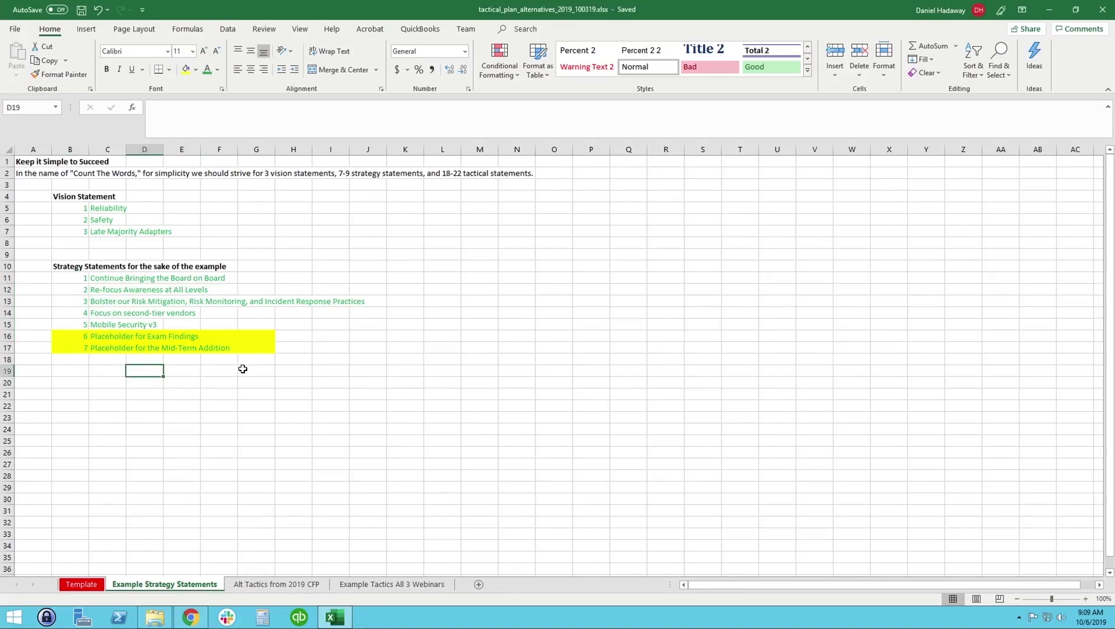
Apply the green font color to the "Count The Words" note in cell A2
{"action": "left_click", "coordinate": [21, 174]}
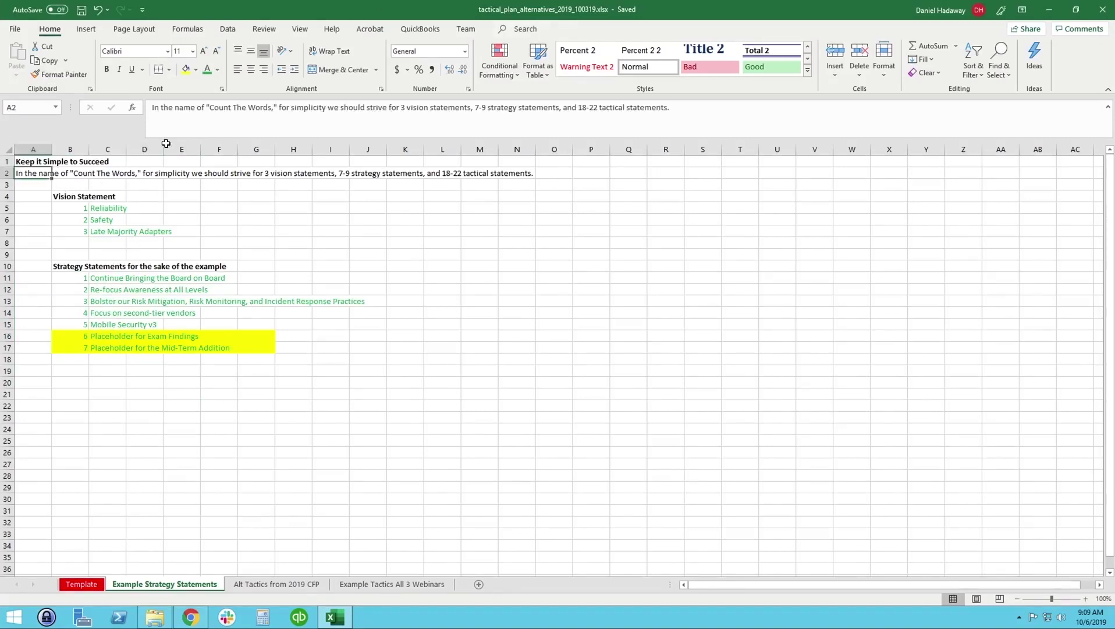
{"action": "left_click", "coordinate": [207, 69]}
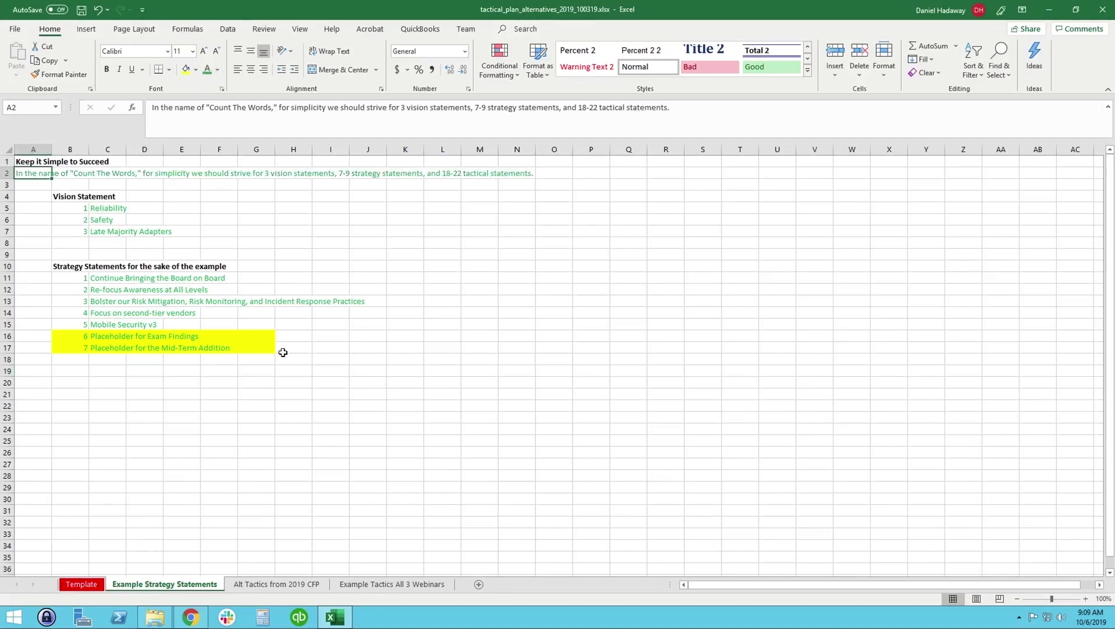
{"action": "left_click", "coordinate": [254, 417]}
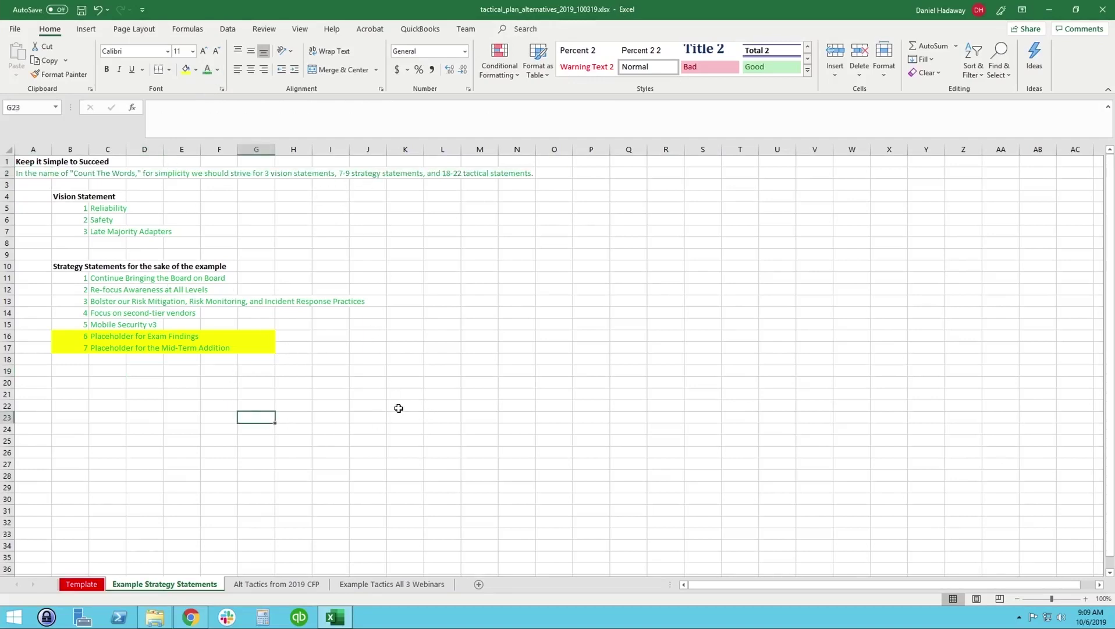
{"action": "left_click", "coordinate": [103, 374]}
{"action": "left_click", "coordinate": [58, 384]}
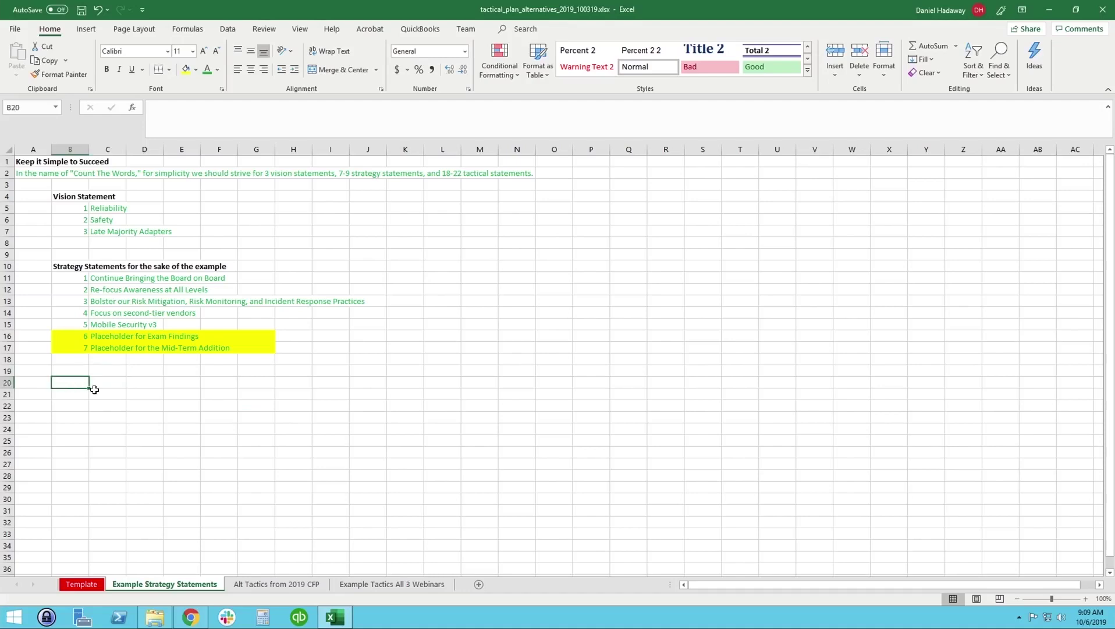
{"action": "left_click", "coordinate": [95, 390]}
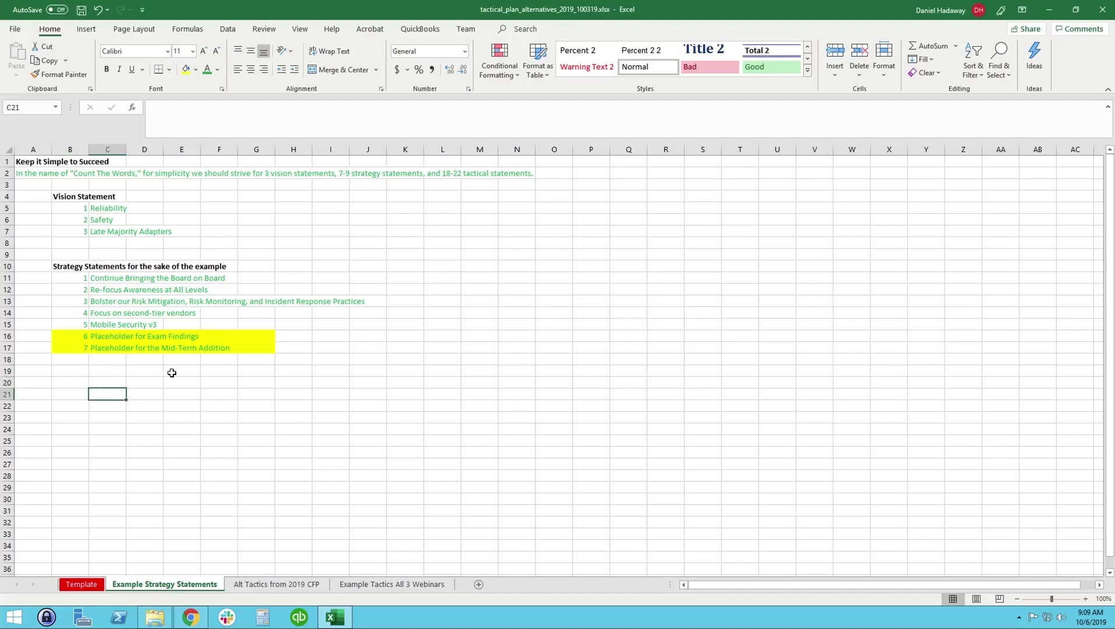
Examine the vision statements and go through the strategy statements in rows 11 to 17, including the two highlighted placeholders
{"action": "left_click", "coordinate": [94, 208]}
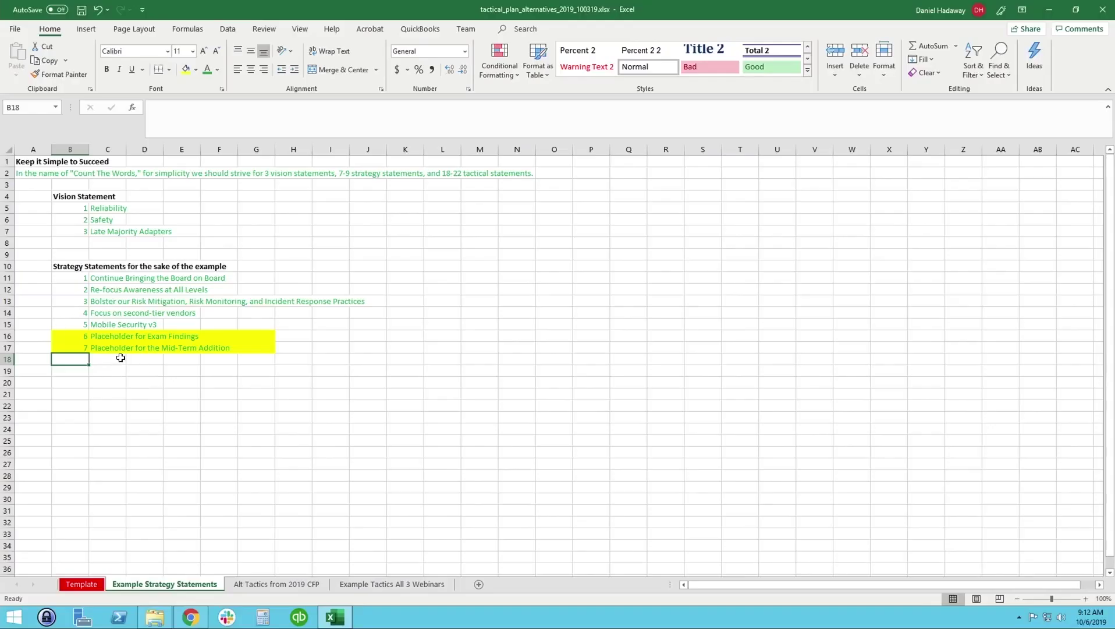
{"action": "left_click", "coordinate": [96, 338]}
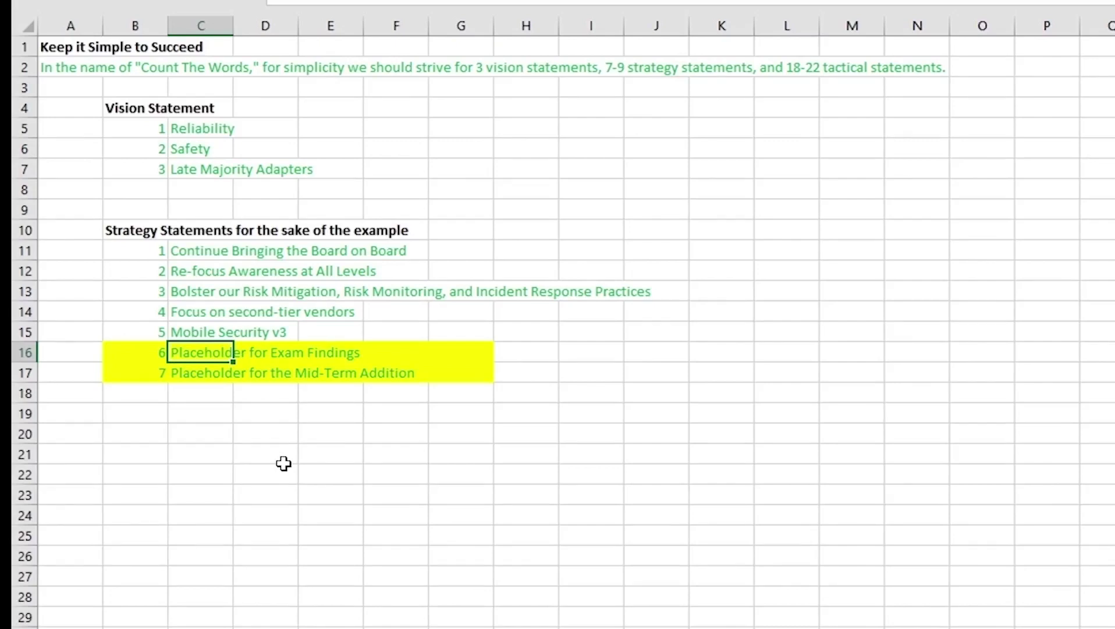
{"action": "key", "text": "Up"}
{"action": "key", "text": "Up"}
{"action": "key", "text": "Up"}
{"action": "key", "text": "Up"}
{"action": "key", "text": "Up"}
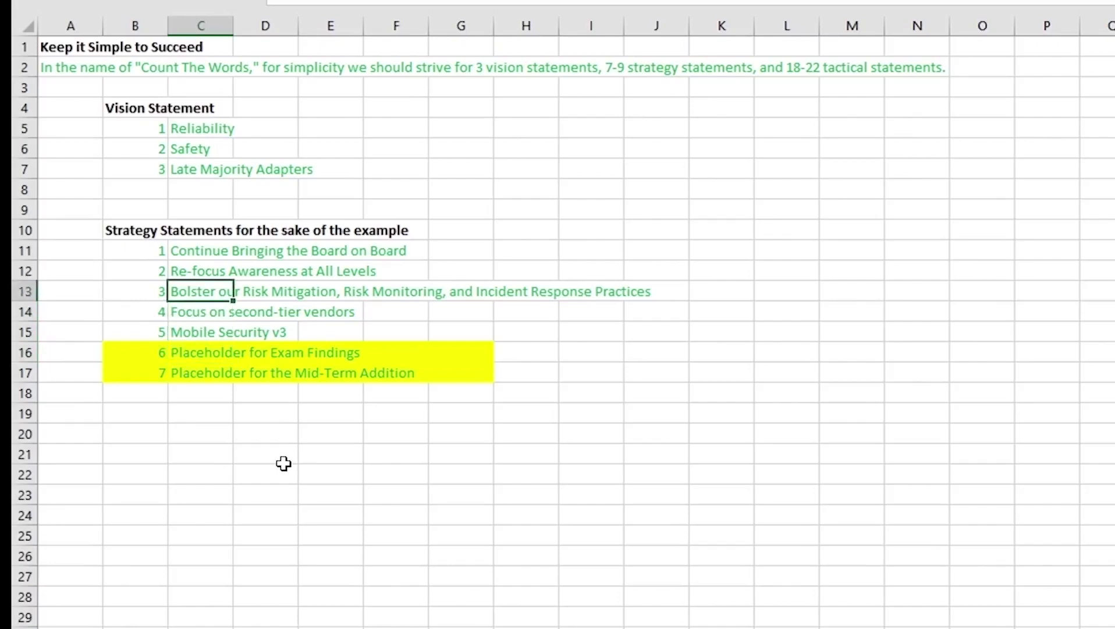
{"action": "key", "text": "Down"}
{"action": "key", "text": "Down"}
{"action": "key", "text": "Down"}
{"action": "key", "text": "Down"}
{"action": "key", "text": "Down"}
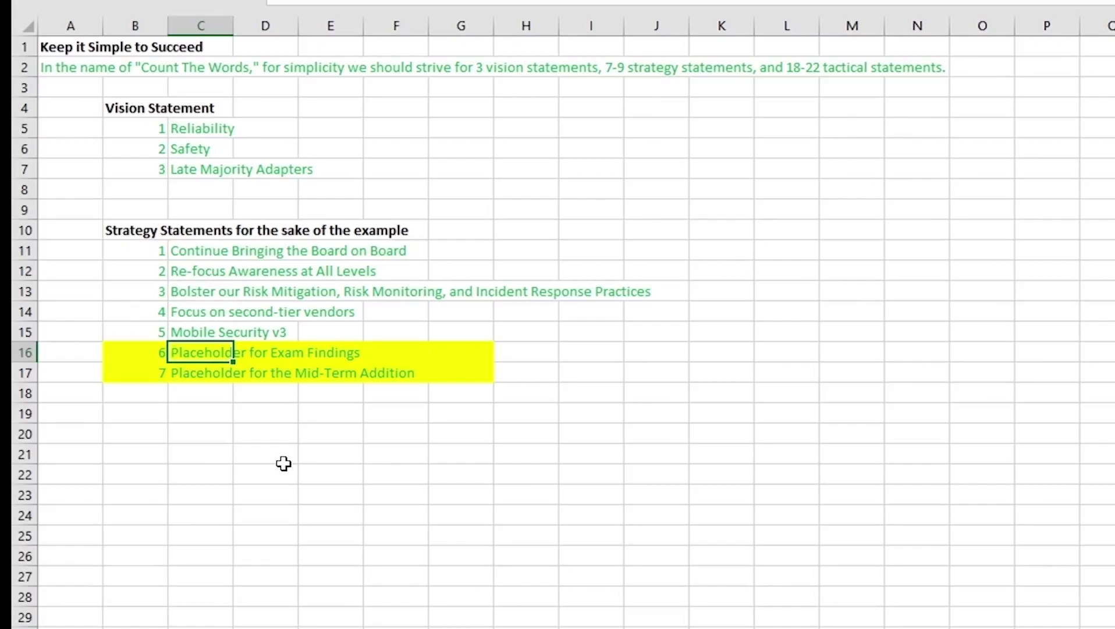
{"action": "key", "text": "Down"}
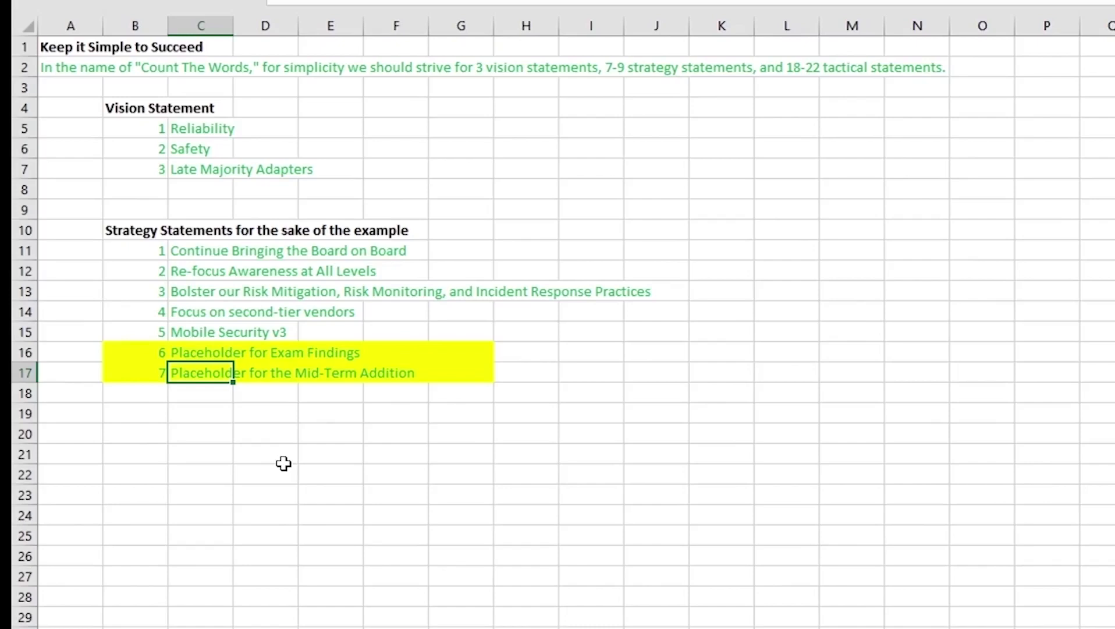
{"action": "key", "text": "Up"}
{"action": "key", "text": "Up"}
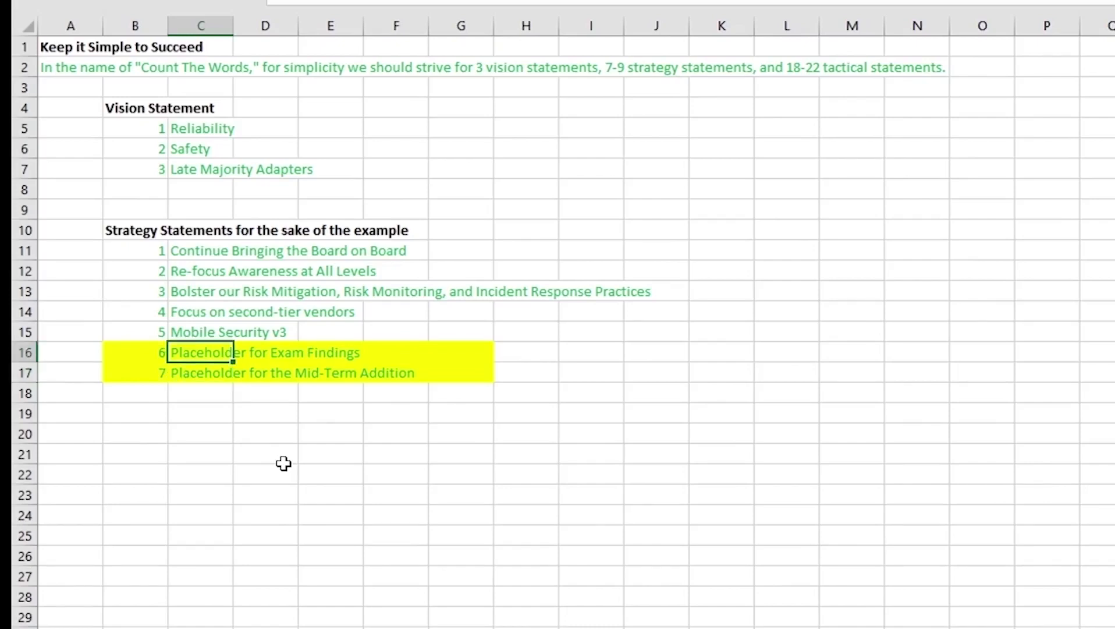
{"action": "key", "text": "Up"}
{"action": "key", "text": "Up"}
{"action": "key", "text": "Up"}
{"action": "key", "text": "Up"}
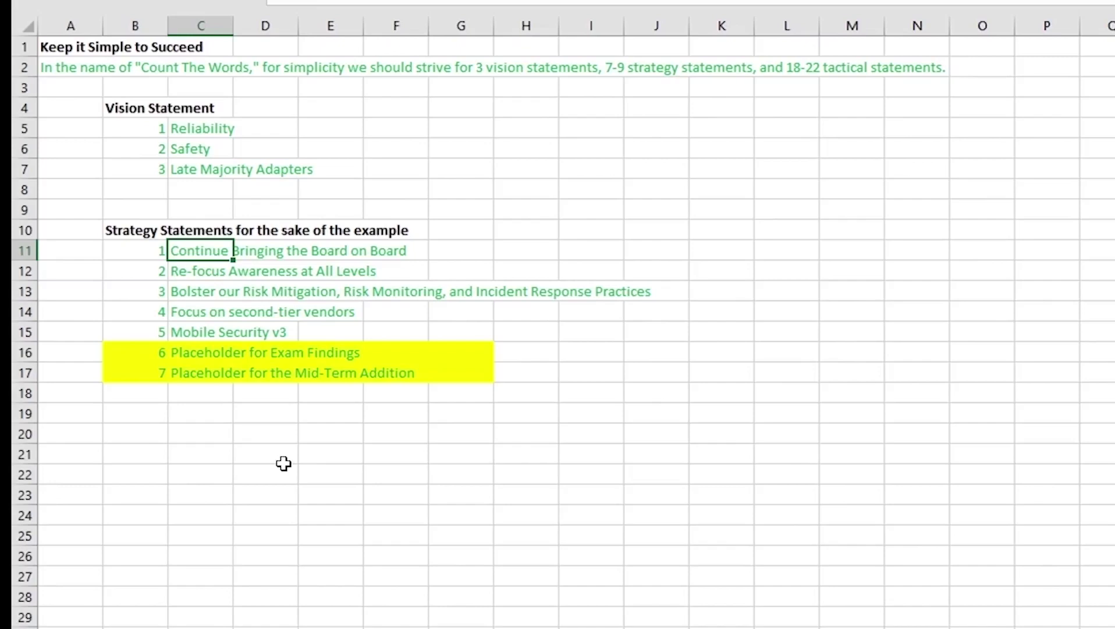
{"action": "key", "text": "Down"}
{"action": "key", "text": "Down"}
{"action": "key", "text": "Down"}
{"action": "key", "text": "Down"}
{"action": "key", "text": "Down"}
{"action": "key", "text": "Down"}
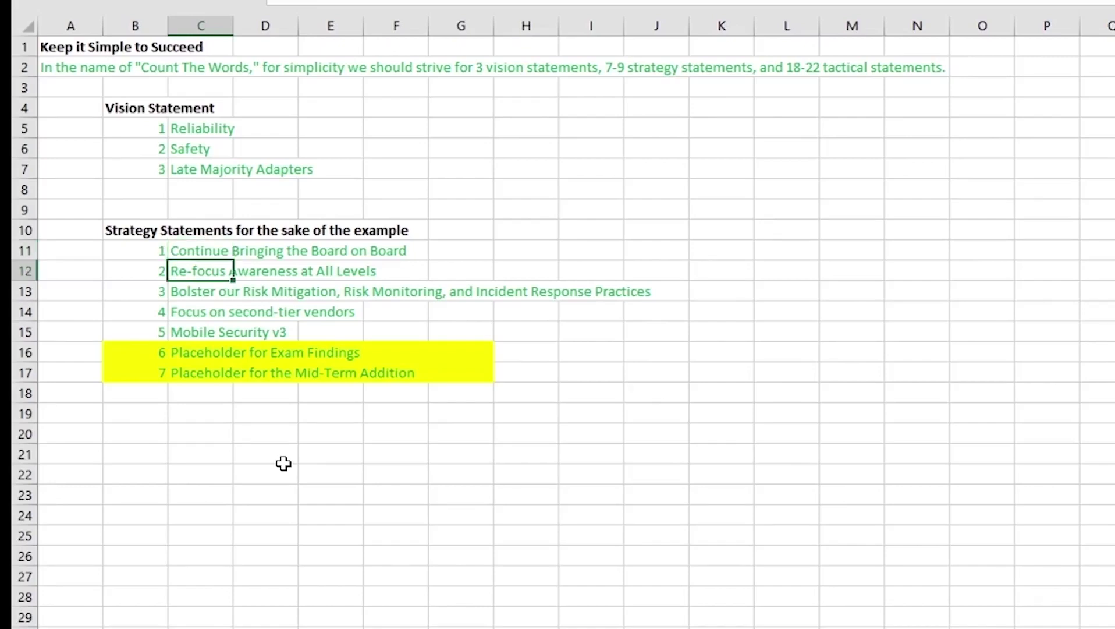
{"action": "key", "text": "Up"}
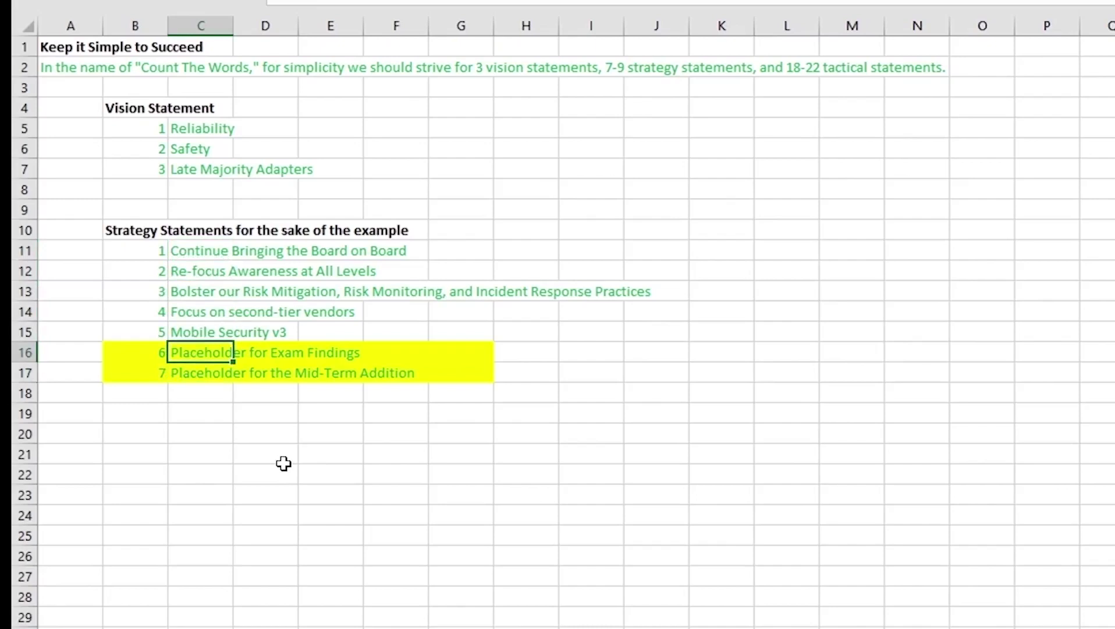
{"action": "key", "text": "Up"}
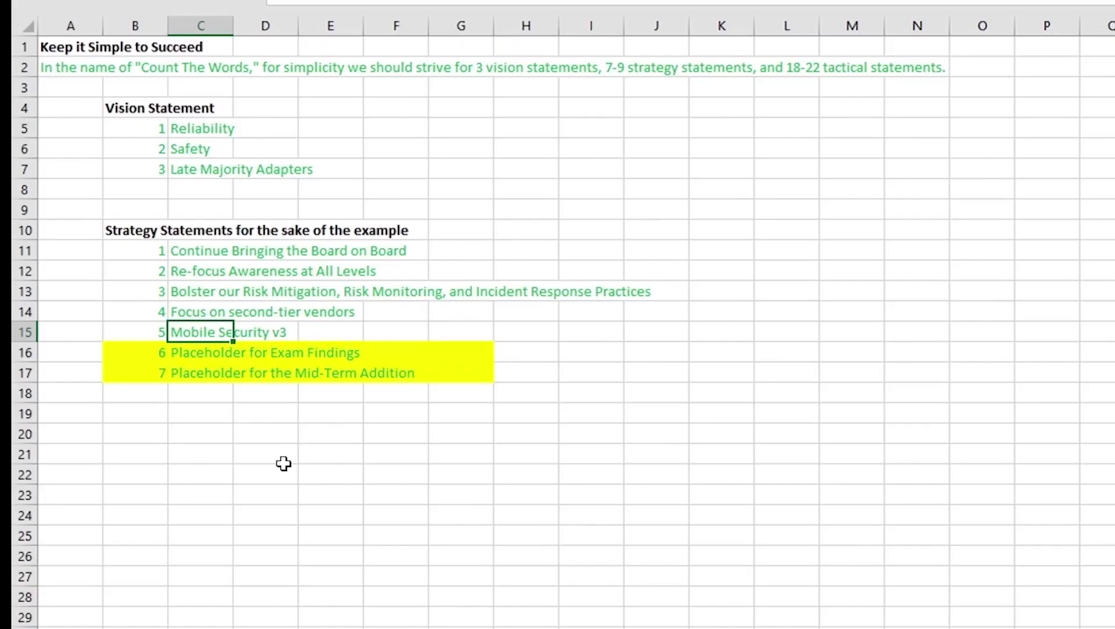
Deselect the strategy statements and bring up the Example Tactics All 3 Webinars sheet
{"action": "left_click", "coordinate": [398, 473]}
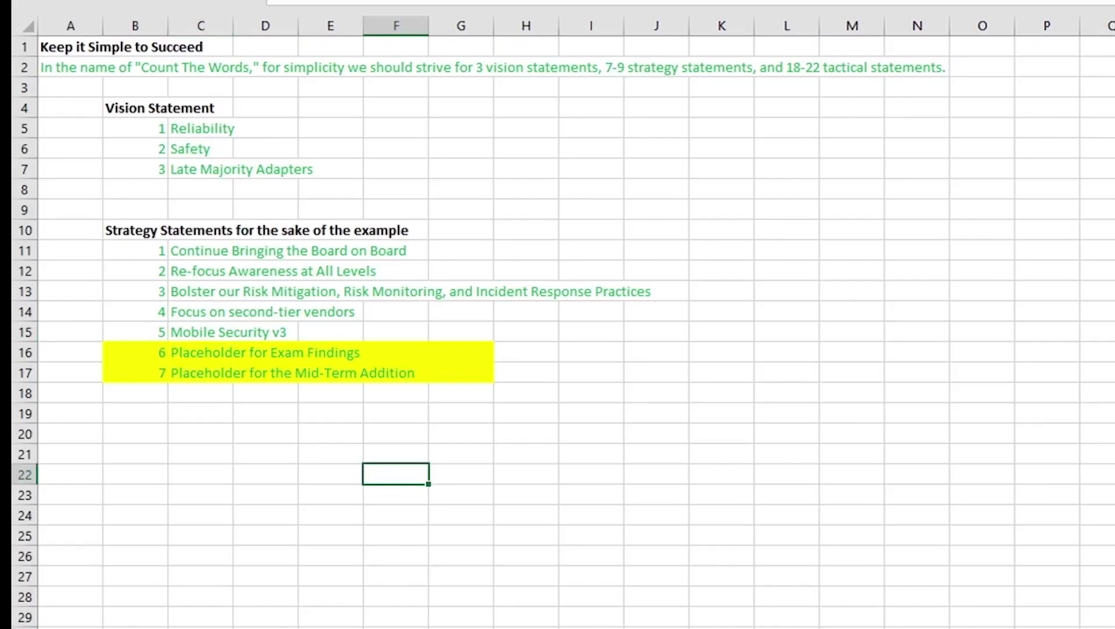
{"action": "left_click", "coordinate": [656, 556]}
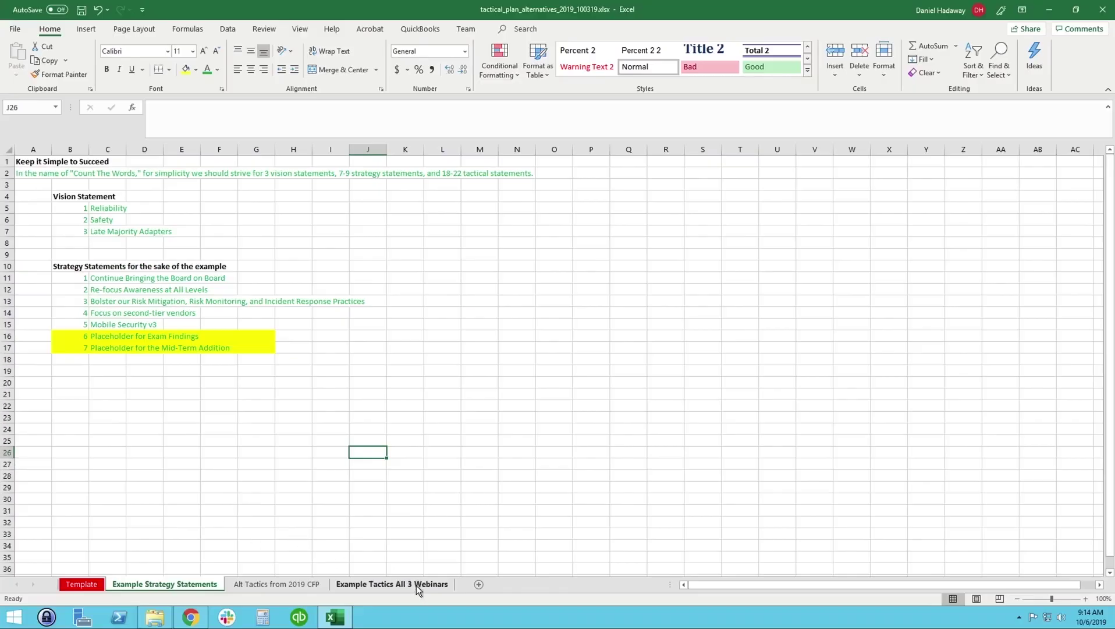
{"action": "left_click", "coordinate": [417, 584]}
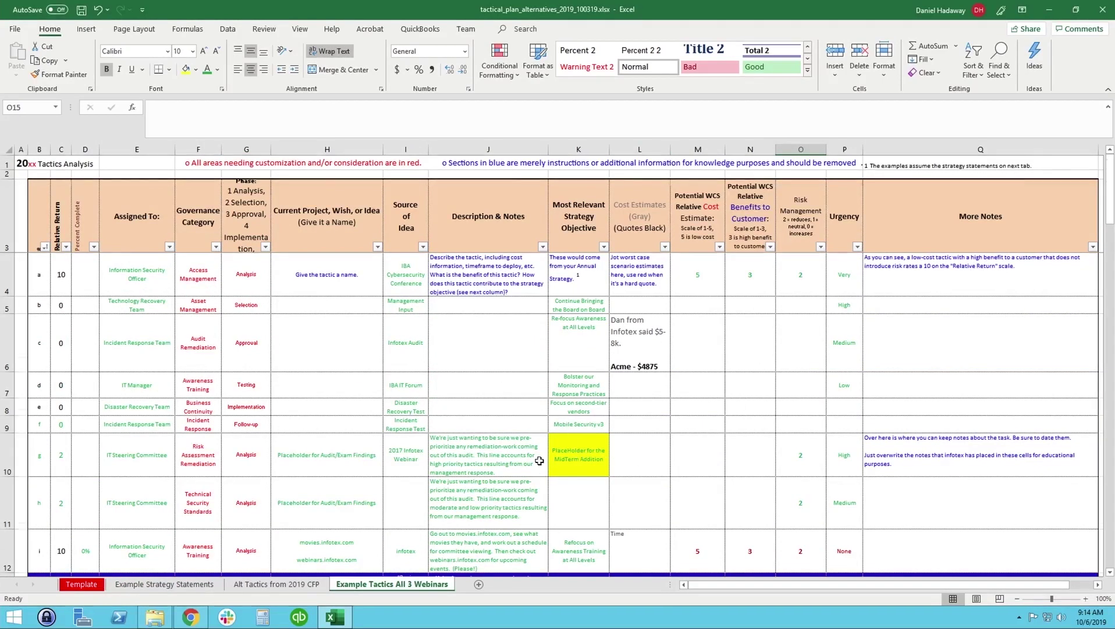
Go through the example tactics list to its last entries, then look back over the final tactics from row 151 on
{"action": "scroll", "coordinate": [539, 460], "scroll_direction": "down", "scroll_amount": 20}
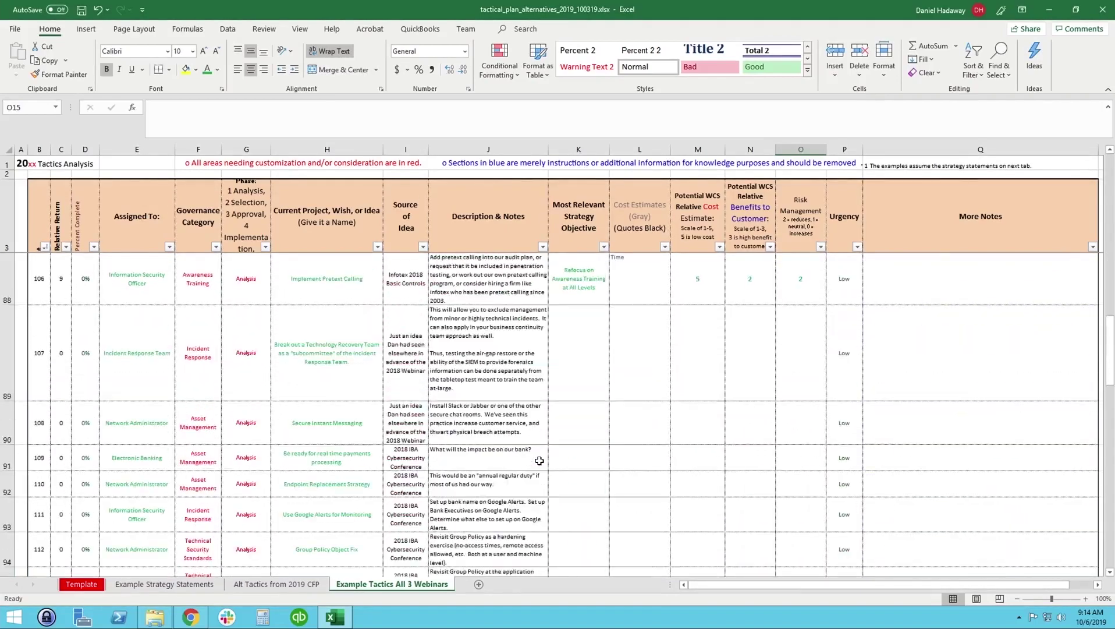
{"action": "scroll", "coordinate": [540, 461], "scroll_direction": "down", "scroll_amount": 12}
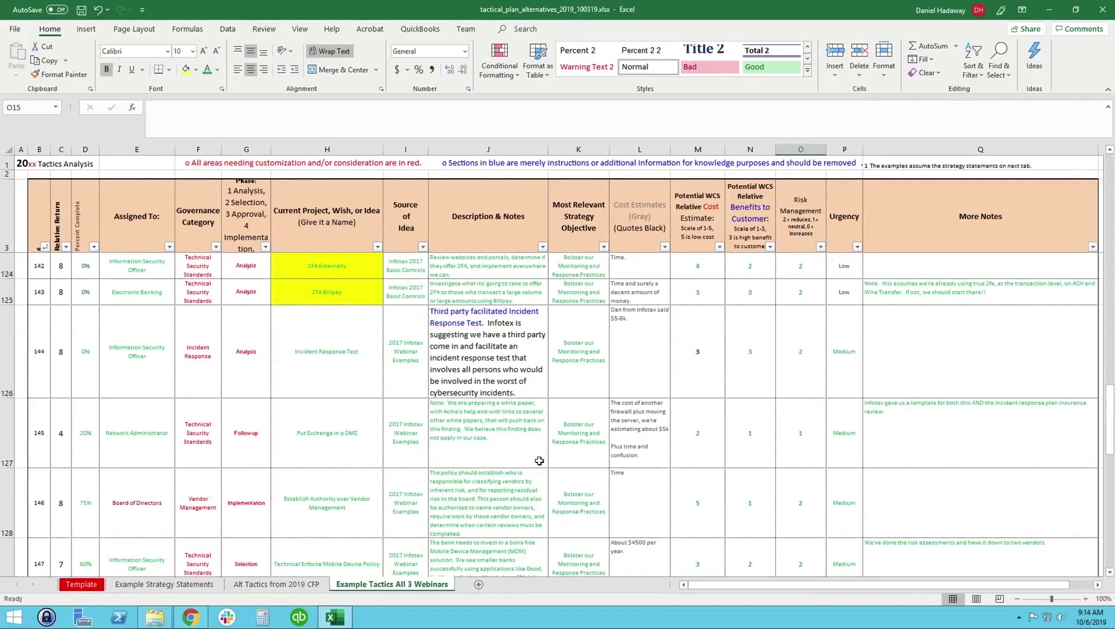
{"action": "scroll", "coordinate": [540, 460], "scroll_direction": "down", "scroll_amount": 12}
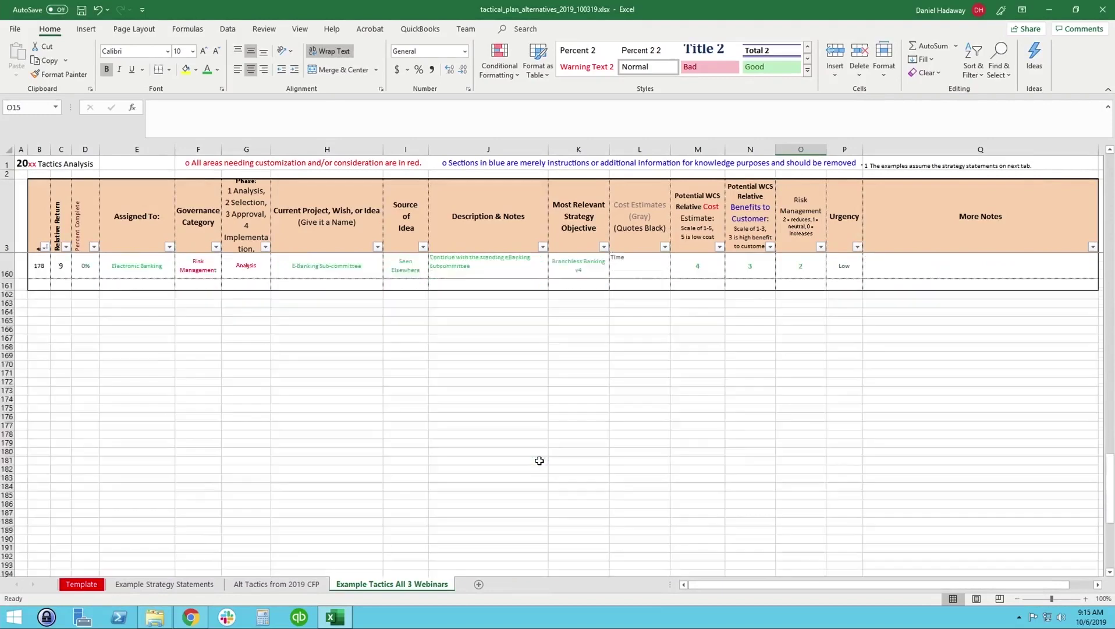
{"action": "scroll", "coordinate": [539, 460], "scroll_direction": "down", "scroll_amount": 3}
{"action": "scroll", "coordinate": [540, 461], "scroll_direction": "up", "scroll_amount": 5}
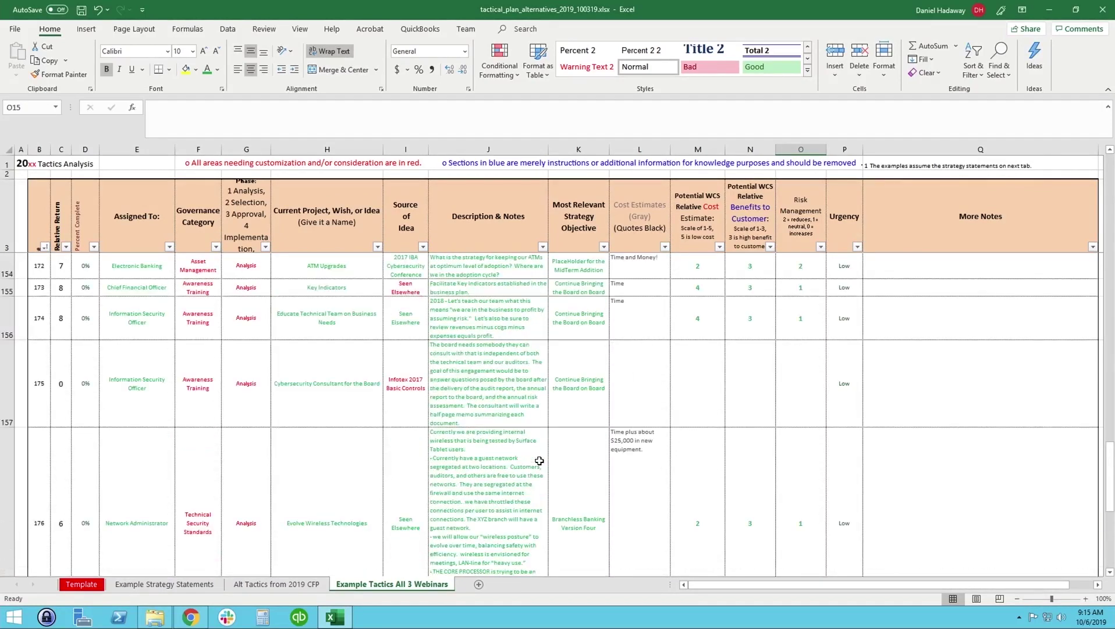
{"action": "scroll", "coordinate": [540, 460], "scroll_direction": "up", "scroll_amount": 1}
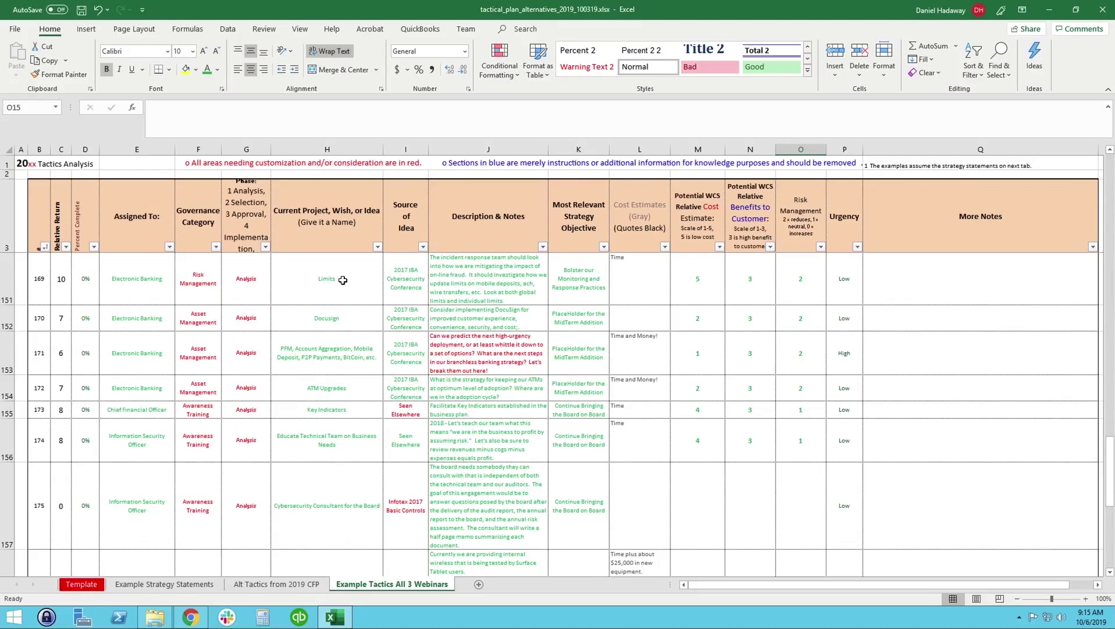
Highlight the project, source and description cells from row 151 down, then check the 2017 and 2018 conference sources further up the list
{"action": "left_click_drag", "start_coordinate": [283, 274], "coordinate": [523, 340]}
{"action": "scroll", "coordinate": [642, 567], "scroll_direction": "up", "scroll_amount": 10}
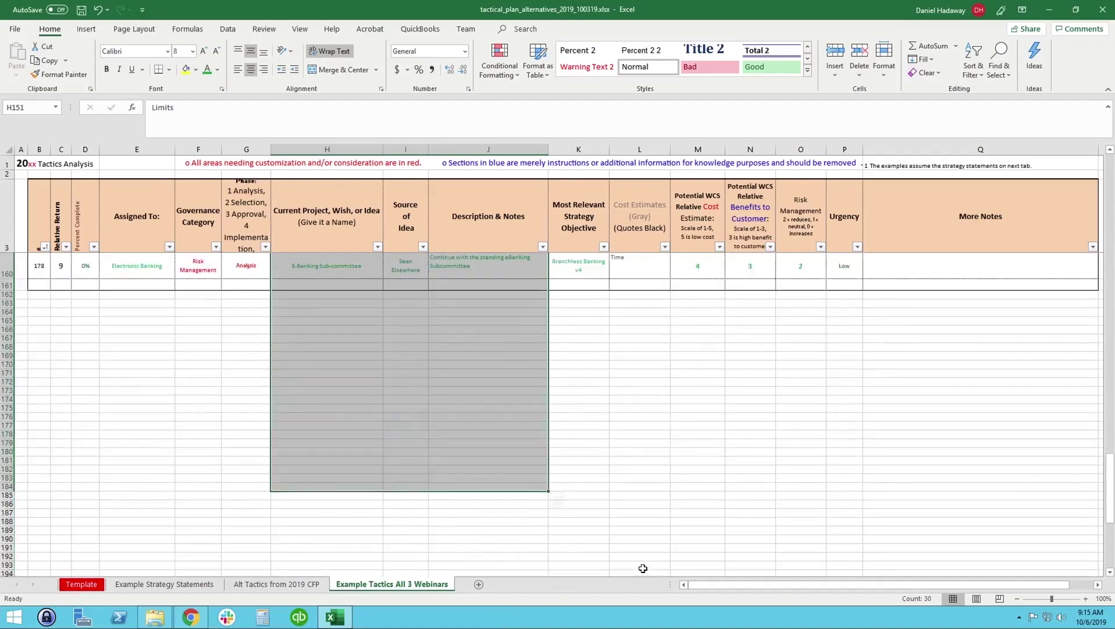
{"action": "scroll", "coordinate": [642, 567], "scroll_direction": "up", "scroll_amount": 3}
{"action": "left_click", "coordinate": [436, 413]}
{"action": "left_click", "coordinate": [396, 373]}
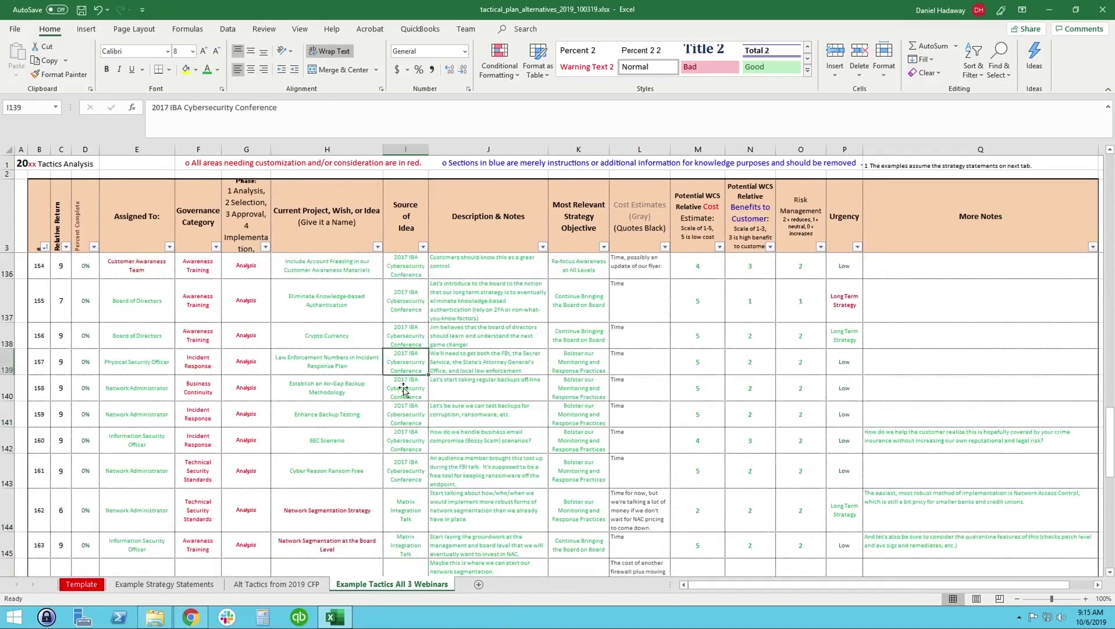
{"action": "scroll", "coordinate": [448, 398], "scroll_direction": "up", "scroll_amount": 6}
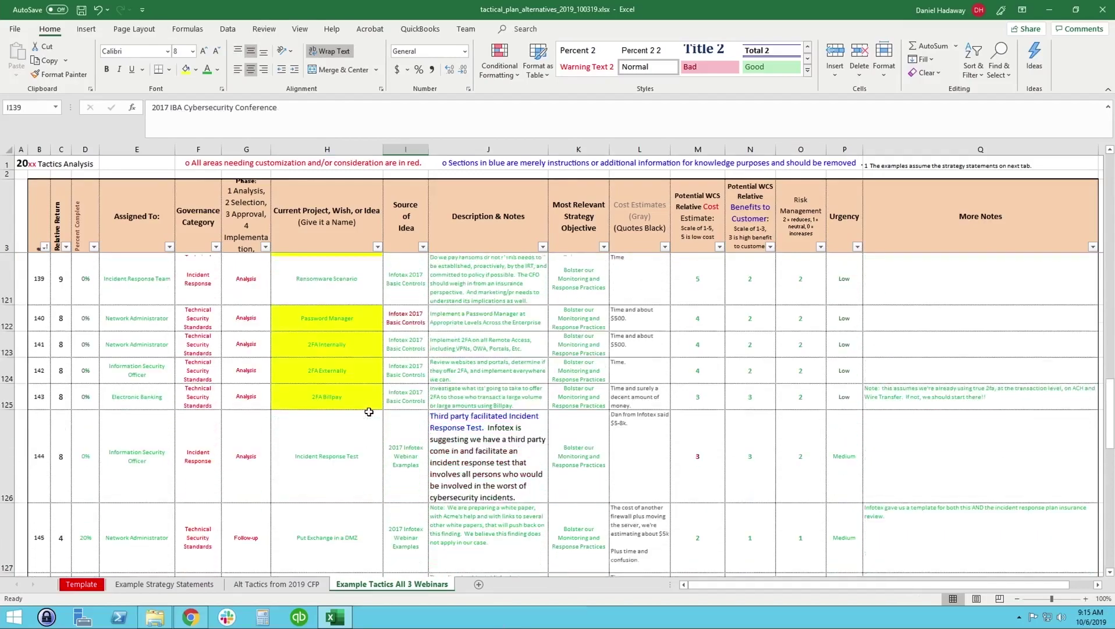
{"action": "scroll", "coordinate": [369, 411], "scroll_direction": "up", "scroll_amount": 10}
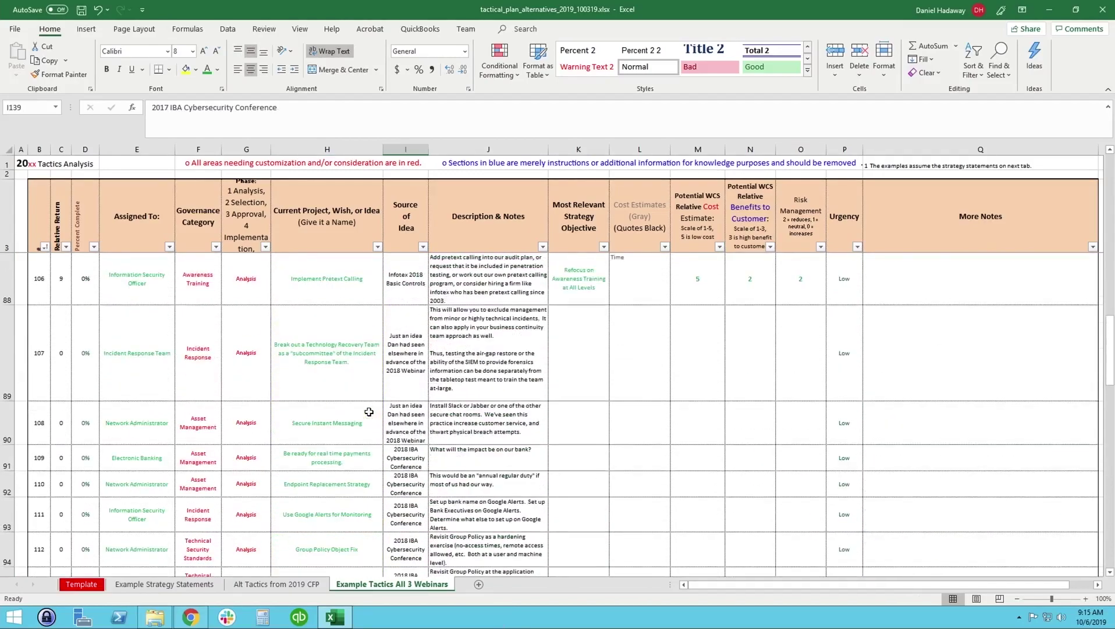
{"action": "scroll", "coordinate": [369, 411], "scroll_direction": "down", "scroll_amount": 4}
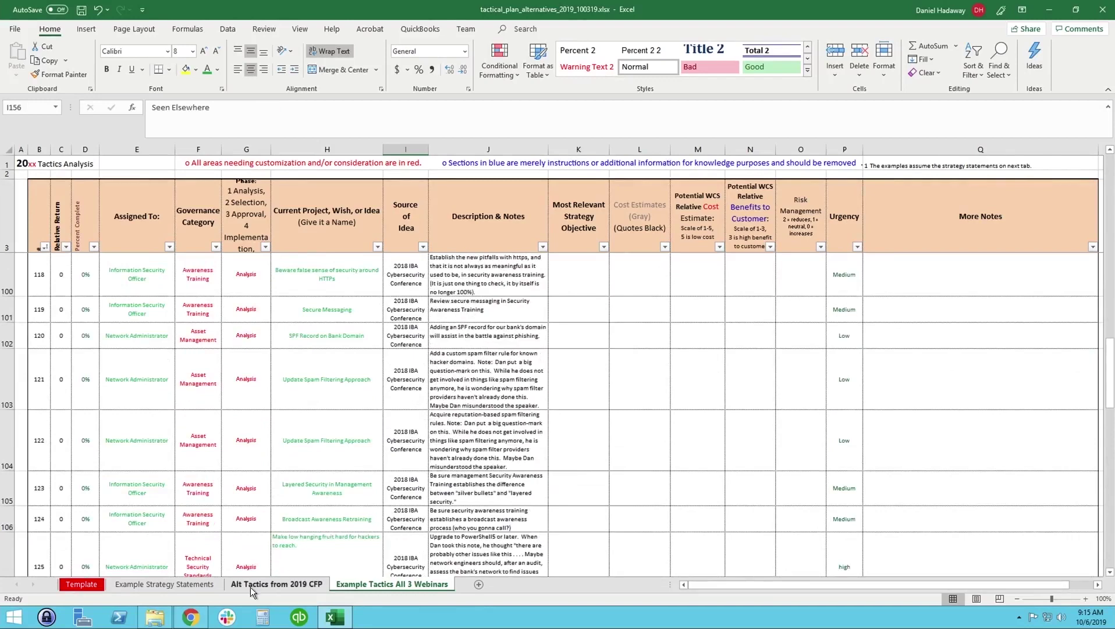
Bring up the Alt Tactics from 2019 CFP sheet, review its sources, and highlight the project, source and description columns in H3:J30
{"action": "left_click", "coordinate": [252, 585]}
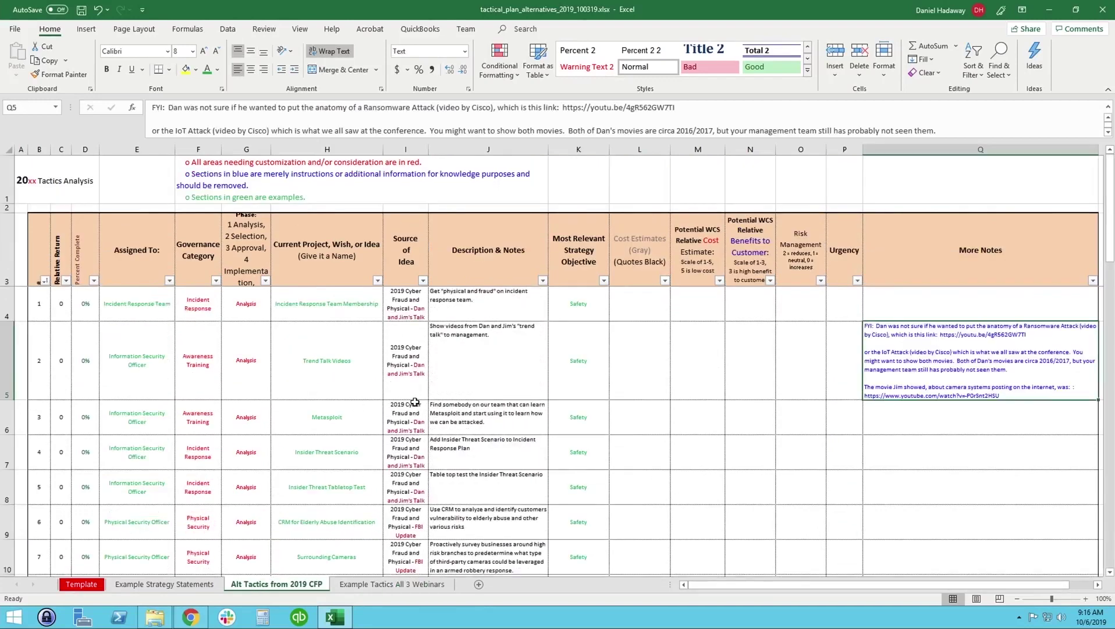
{"action": "scroll", "coordinate": [415, 402], "scroll_direction": "down", "scroll_amount": 8}
{"action": "left_click", "coordinate": [408, 326]}
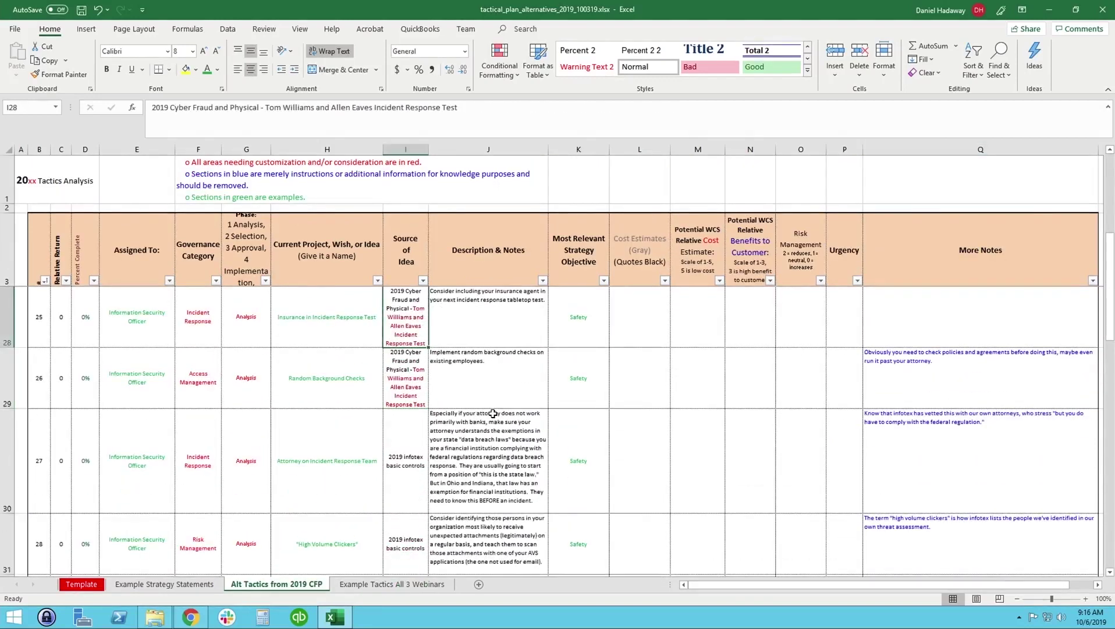
{"action": "key", "text": "Up"}
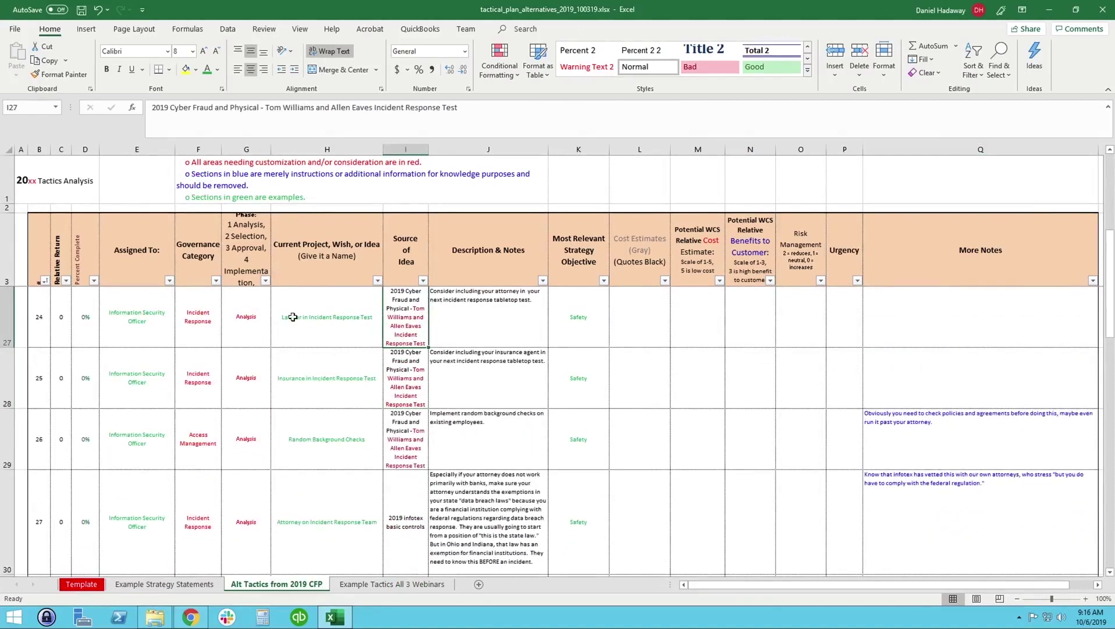
{"action": "left_click", "coordinate": [296, 251]}
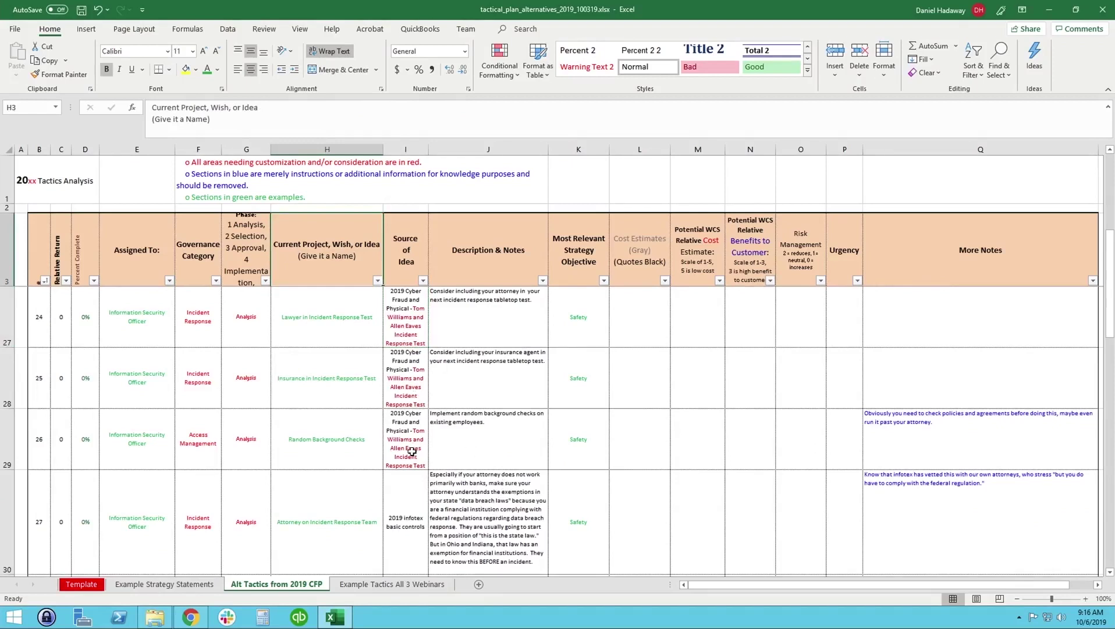
{"action": "left_click", "coordinate": [472, 558], "text": "shift"}
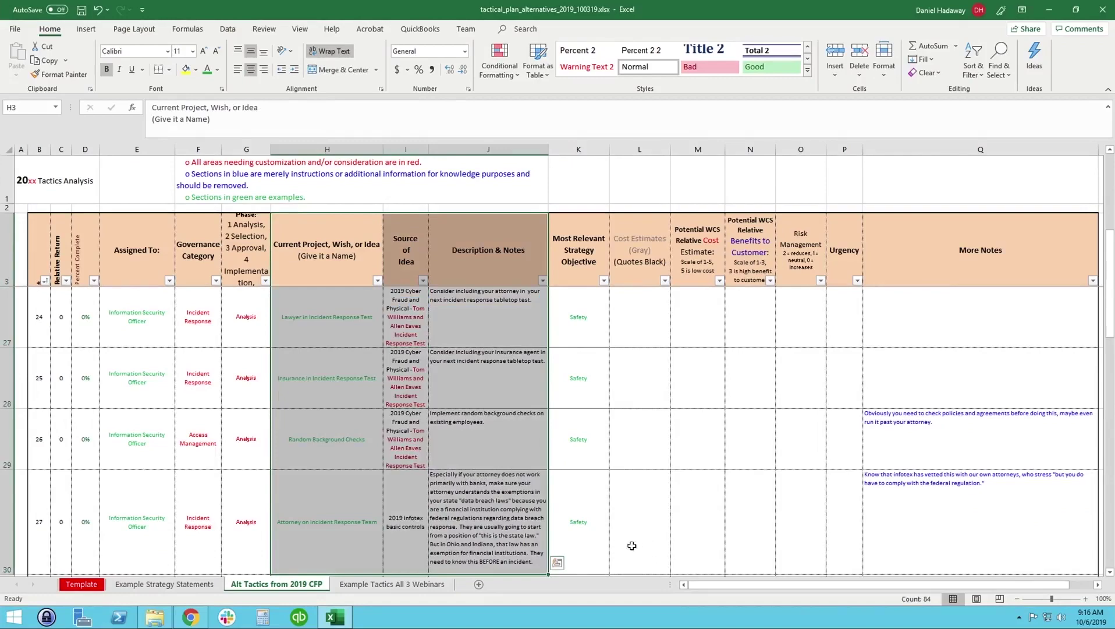
Return to the Example Tactics All 3 Webinars sheet and follow the Trend Talk Videos row across to its strategy objective and cost estimate
{"action": "left_click", "coordinate": [391, 584]}
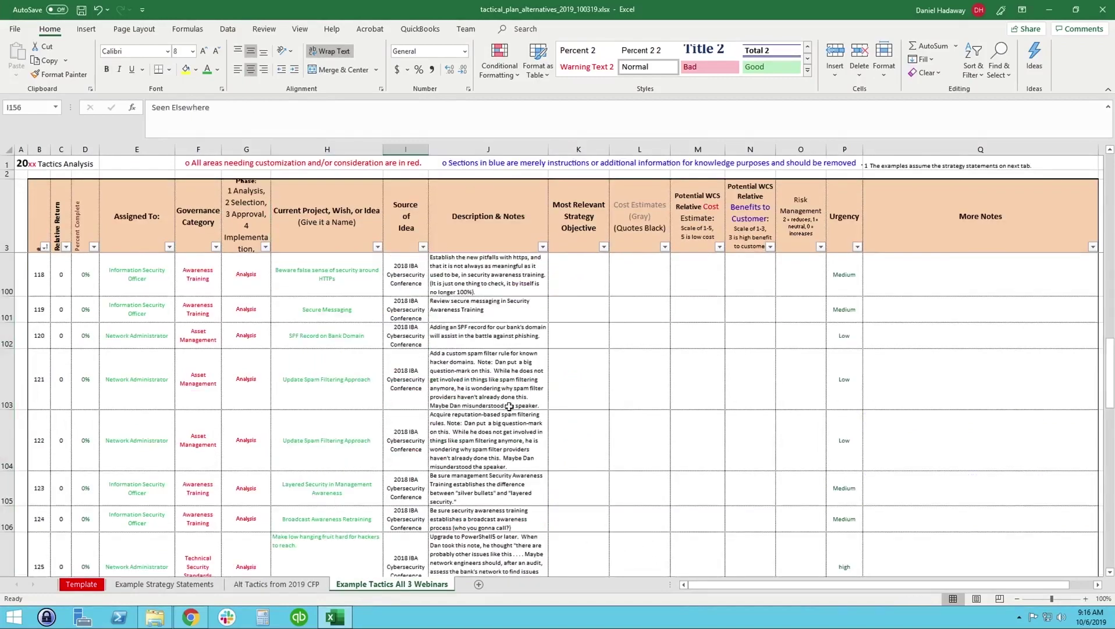
{"action": "scroll", "coordinate": [409, 506], "scroll_direction": "up", "scroll_amount": 20}
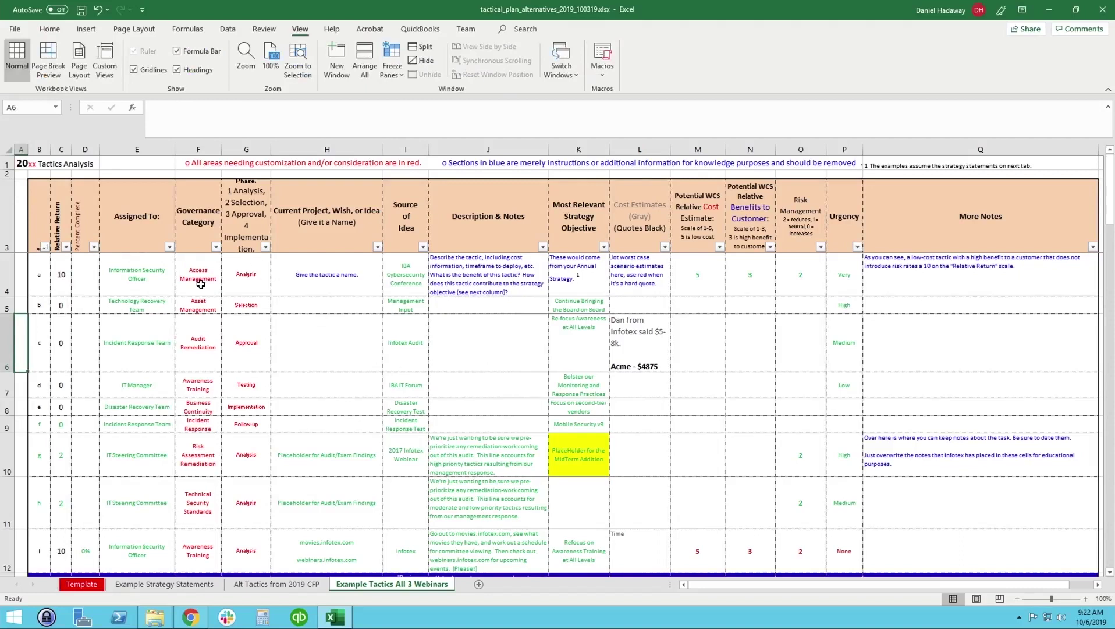
{"action": "left_click", "coordinate": [137, 286]}
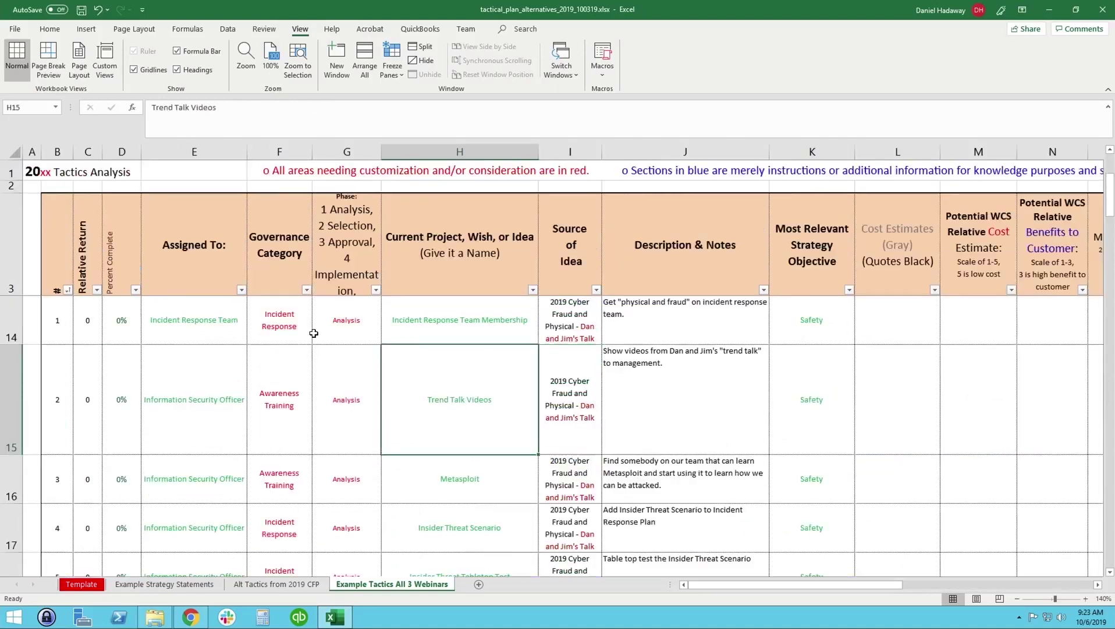
{"action": "key", "text": "Right"}
{"action": "key", "text": "Right"}
{"action": "key", "text": "Right"}
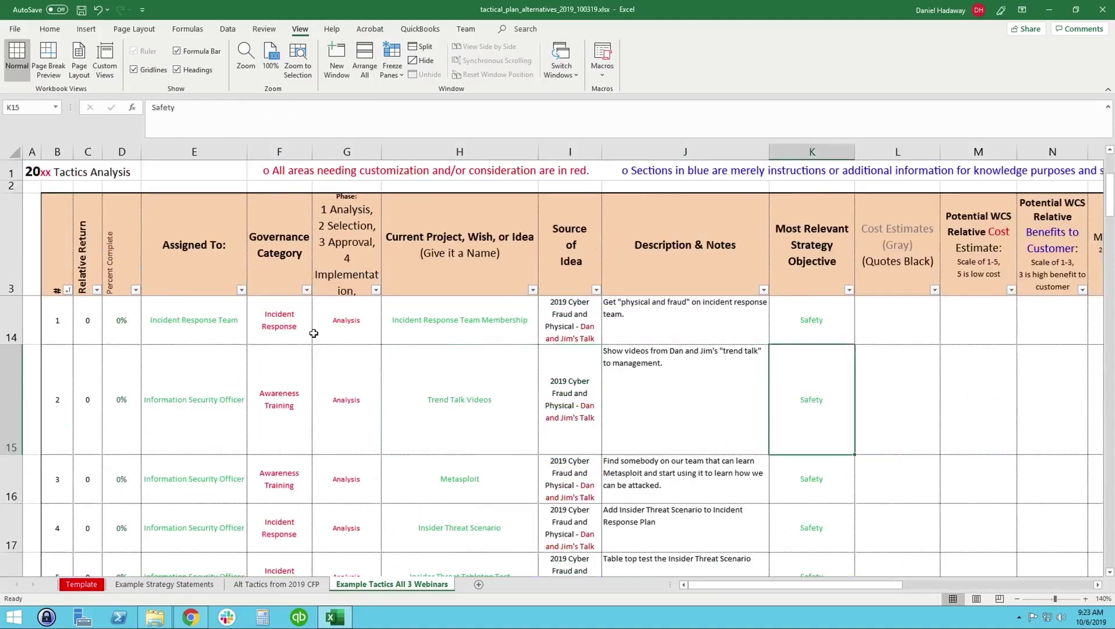
{"action": "key", "text": "Right"}
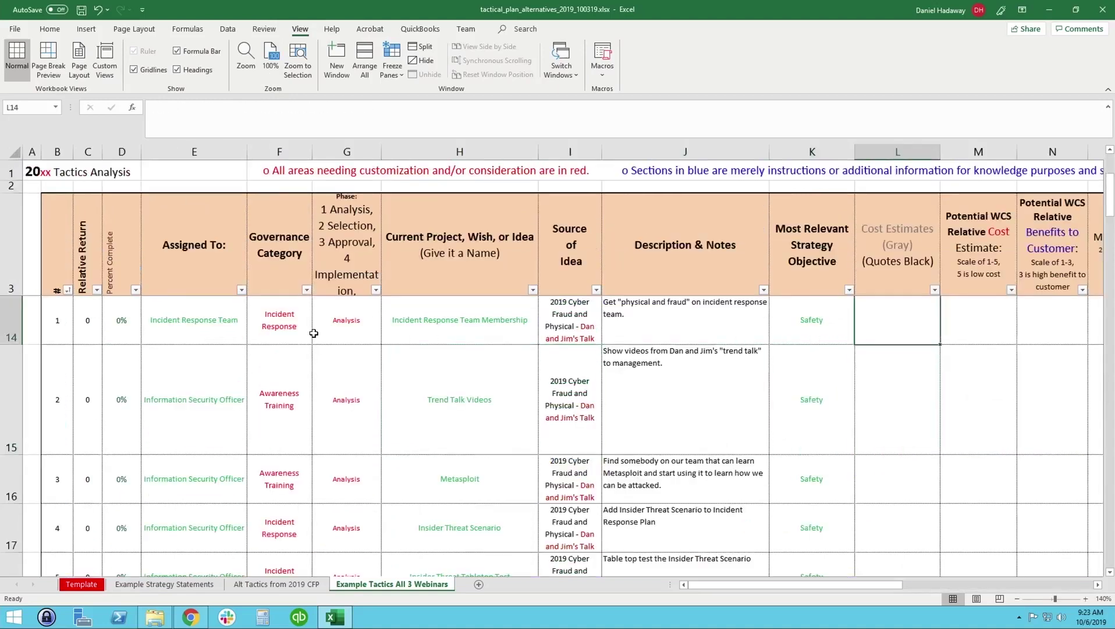
Examine the Cost Estimates column from row 14 up to the example entries, then continue down to row 19
{"action": "key", "text": "Up"}
{"action": "key", "text": "Up"}
{"action": "key", "text": "Up"}
{"action": "key", "text": "Up"}
{"action": "key", "text": "Up"}
{"action": "key", "text": "Up"}
{"action": "key", "text": "Up"}
{"action": "key", "text": "Up"}
{"action": "key", "text": "Up"}
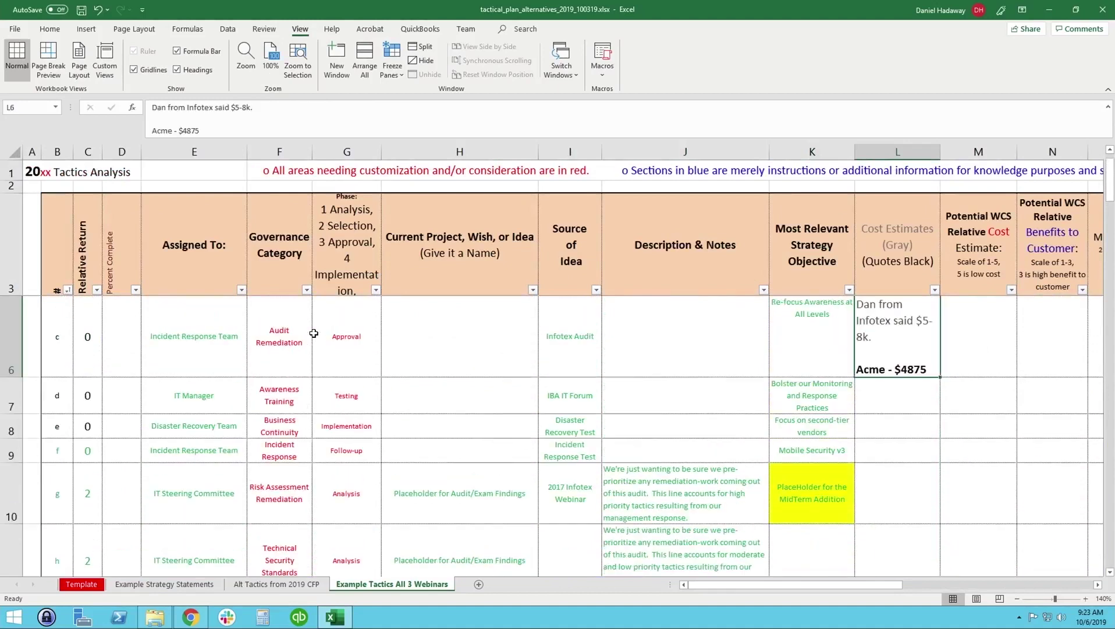
{"action": "key", "text": "Up"}
{"action": "key", "text": "Down"}
{"action": "key", "text": "Down"}
{"action": "key", "text": "Down"}
{"action": "key", "text": "Down"}
{"action": "key", "text": "Down"}
{"action": "key", "text": "Down"}
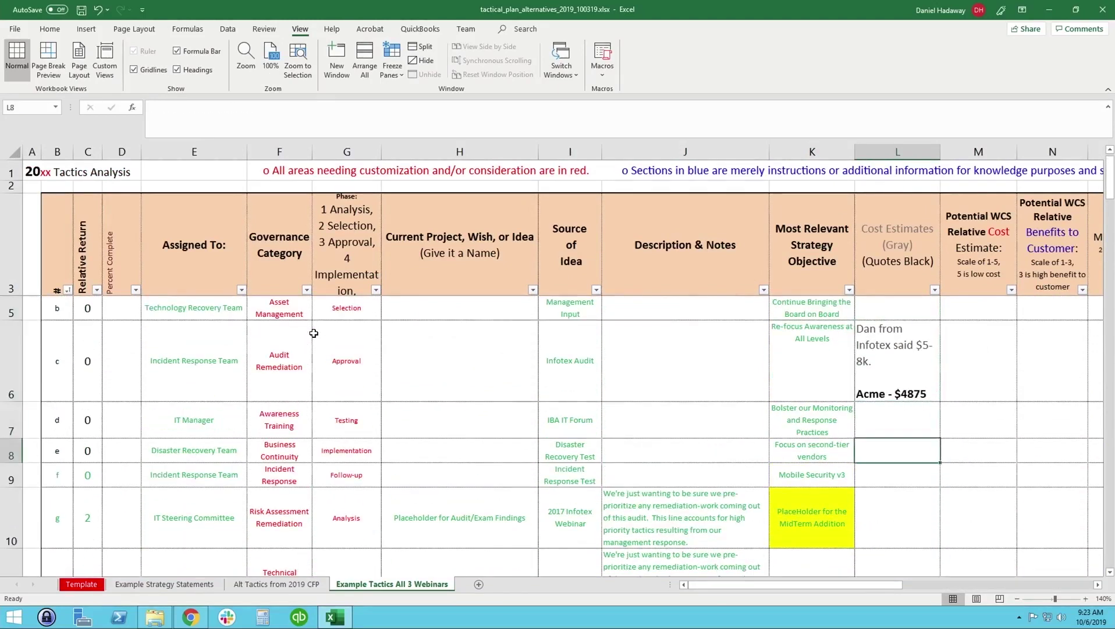
{"action": "key", "text": "Down"}
{"action": "key", "text": "Down"}
{"action": "key", "text": "Down"}
{"action": "key", "text": "Down"}
{"action": "key", "text": "Down"}
{"action": "key", "text": "Down"}
{"action": "key", "text": "Down"}
{"action": "key", "text": "Down"}
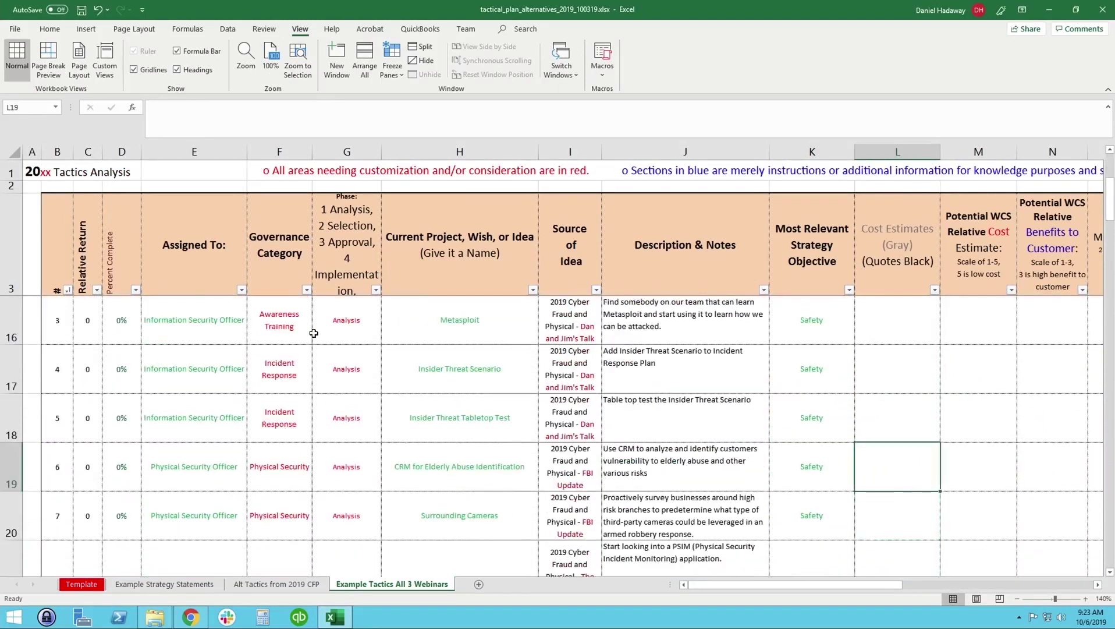
Reset the zoom to 100% and go through the combined 2019 and 2018 tactics, returning to the first row
{"action": "left_click", "coordinate": [271, 57]}
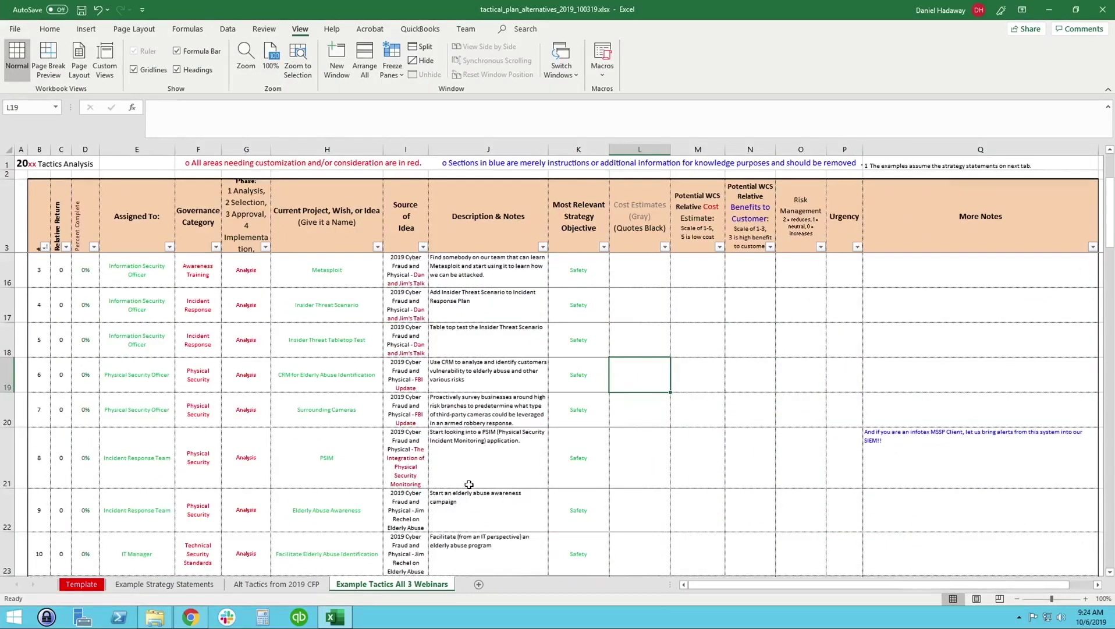
{"action": "scroll", "coordinate": [469, 484], "scroll_direction": "down", "scroll_amount": 7}
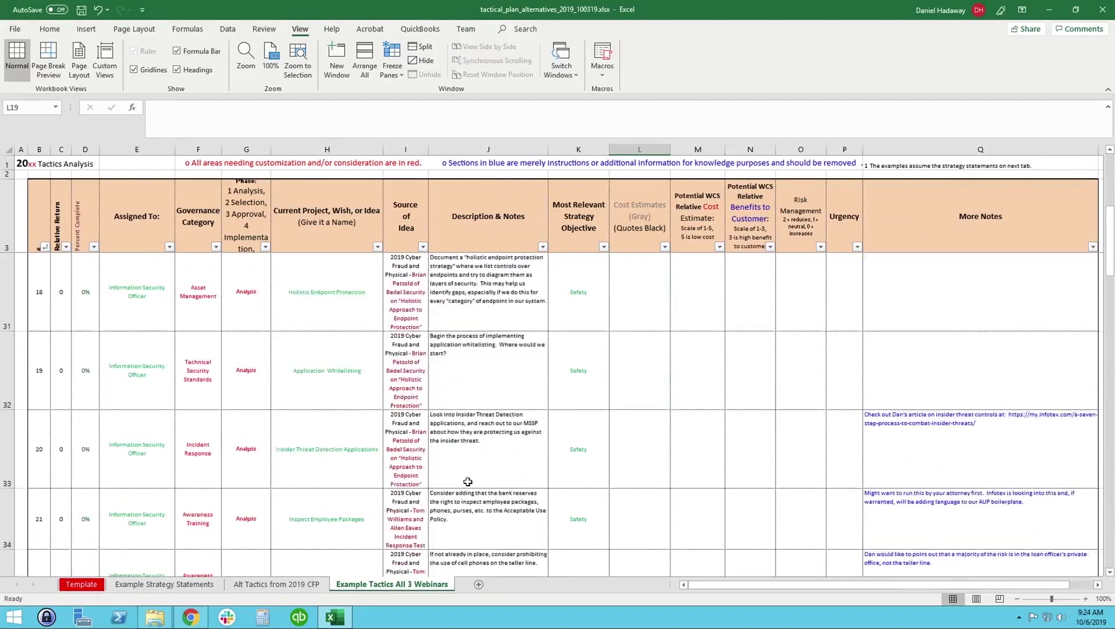
{"action": "scroll", "coordinate": [468, 481], "scroll_direction": "down", "scroll_amount": 7}
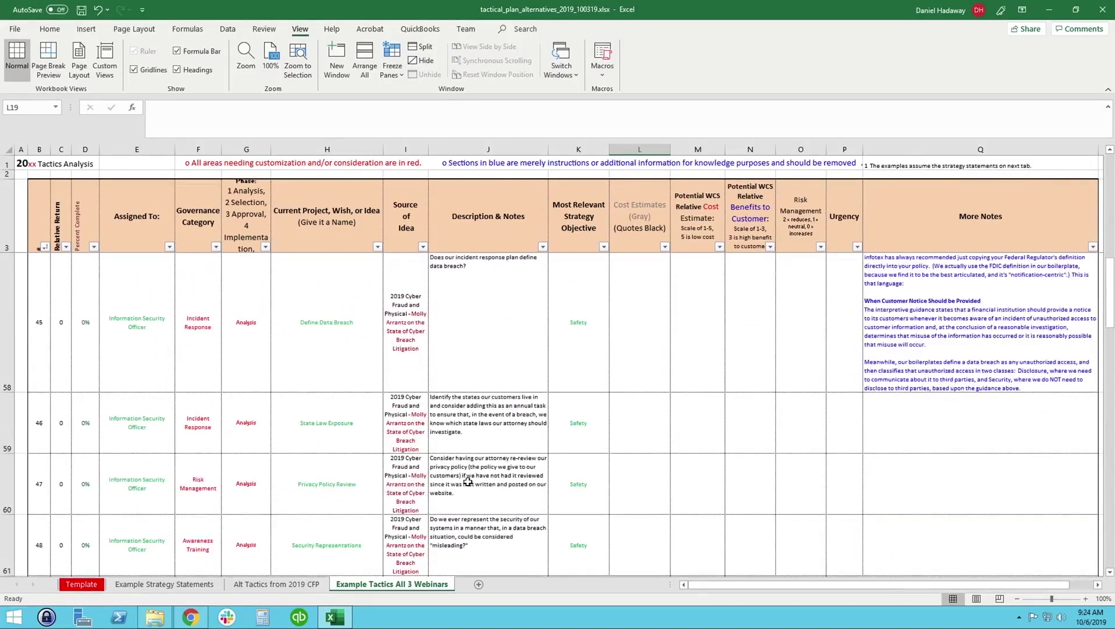
{"action": "scroll", "coordinate": [468, 481], "scroll_direction": "down", "scroll_amount": 8}
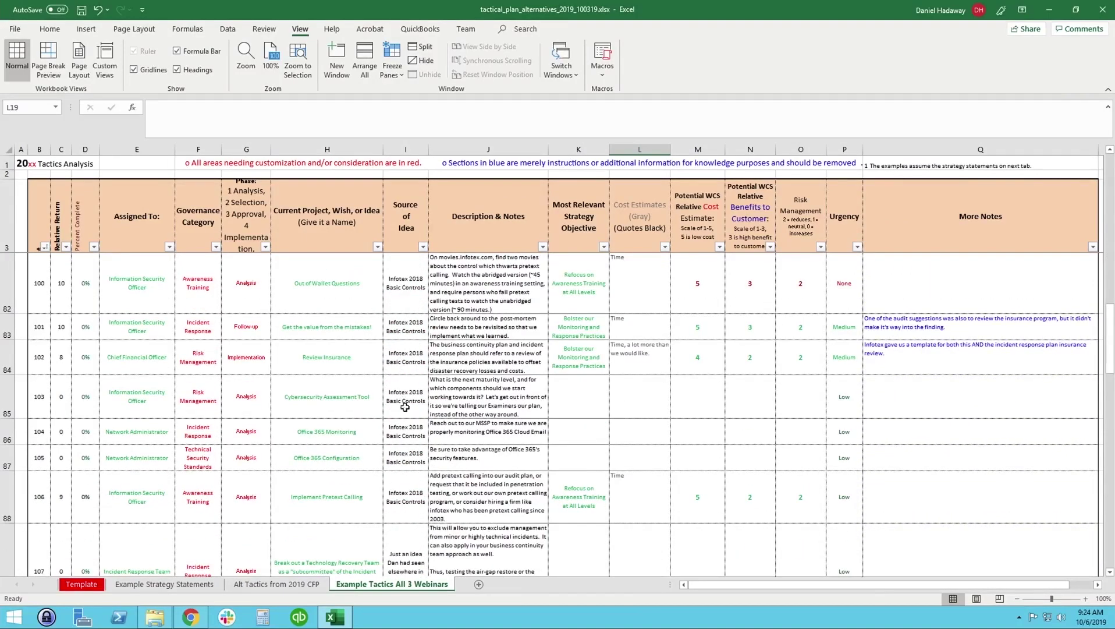
{"action": "scroll", "coordinate": [416, 493], "scroll_direction": "down", "scroll_amount": 1}
{"action": "scroll", "coordinate": [415, 494], "scroll_direction": "up", "scroll_amount": 8}
{"action": "scroll", "coordinate": [417, 493], "scroll_direction": "down", "scroll_amount": 7}
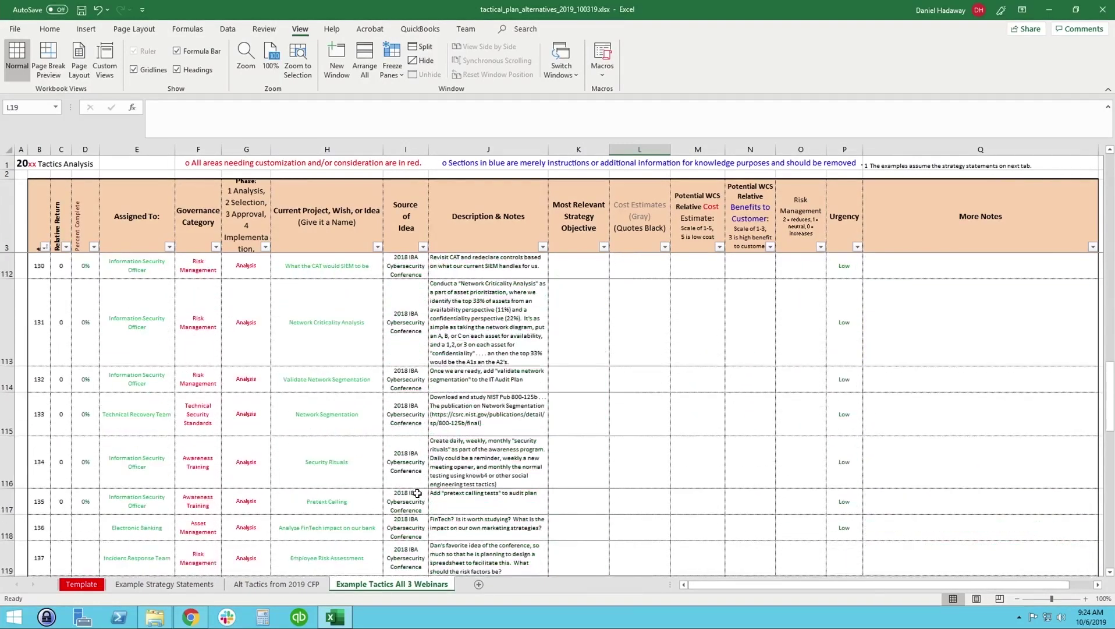
{"action": "scroll", "coordinate": [417, 493], "scroll_direction": "up", "scroll_amount": 12}
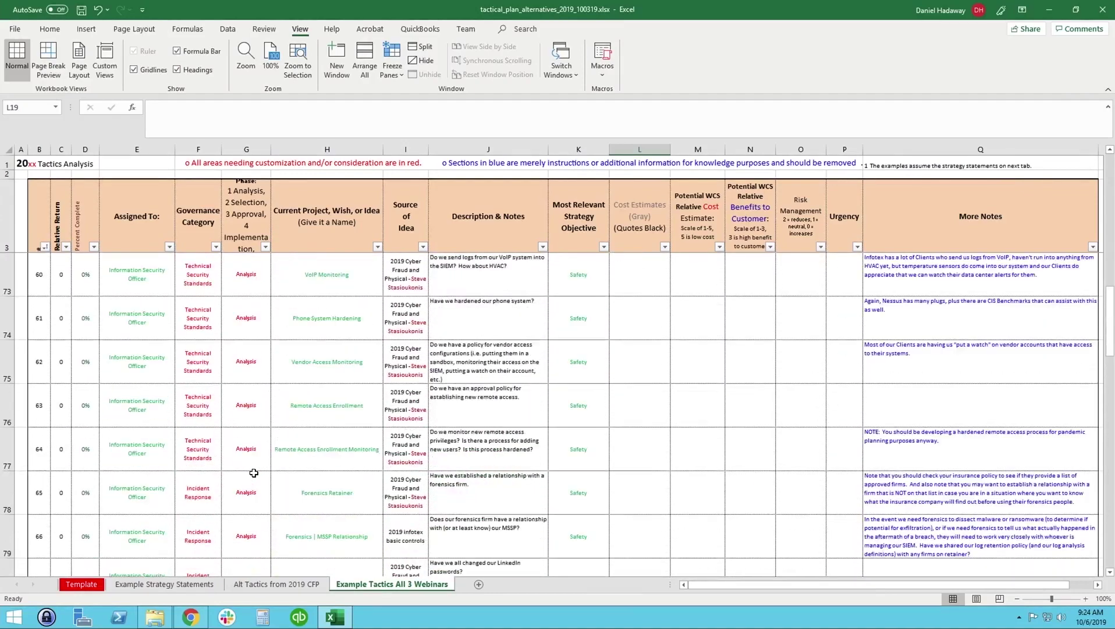
{"action": "scroll", "coordinate": [254, 473], "scroll_direction": "up", "scroll_amount": 14}
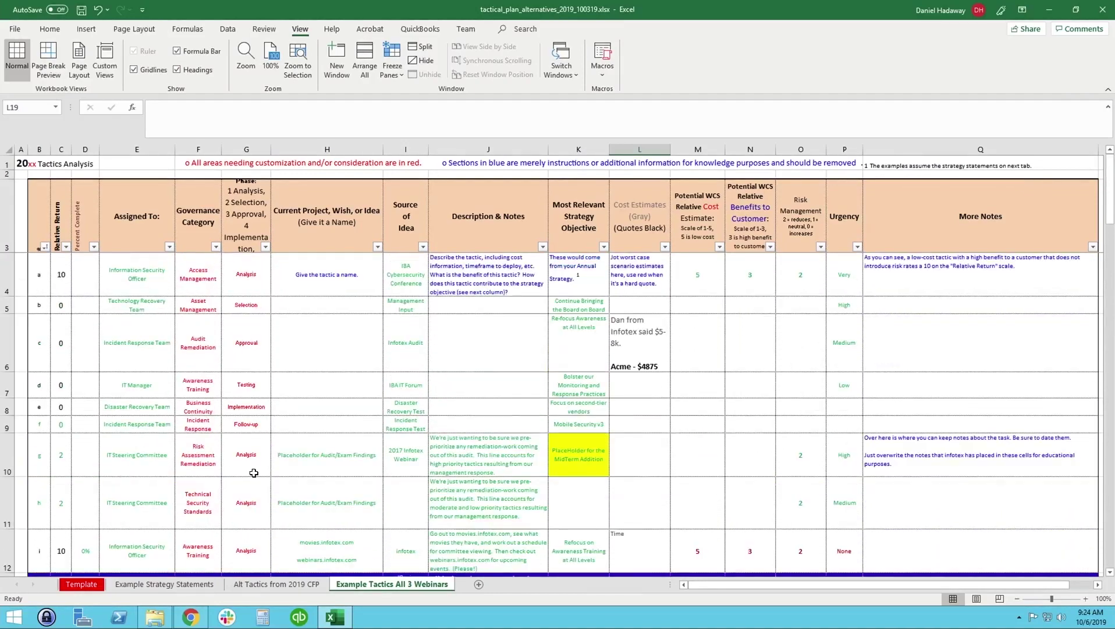
Select the Assigned To cell E6 and set a custom sheet magnification of 140%
{"action": "left_click", "coordinate": [154, 326]}
{"action": "left_click", "coordinate": [245, 58]}
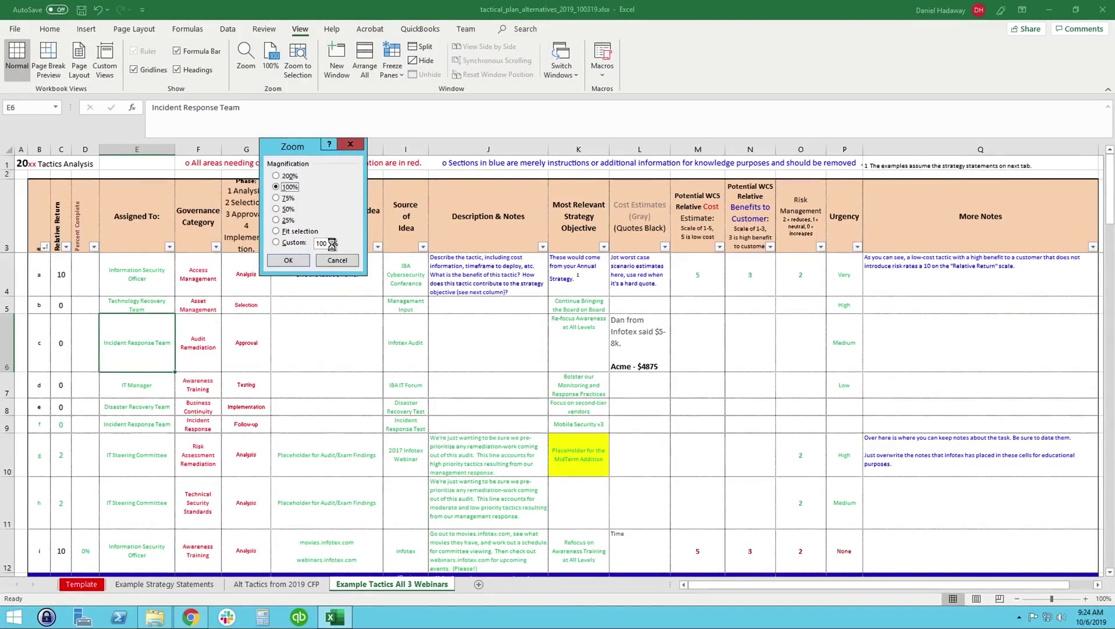
{"action": "key", "text": "Tab"}
{"action": "type", "text": "14"}
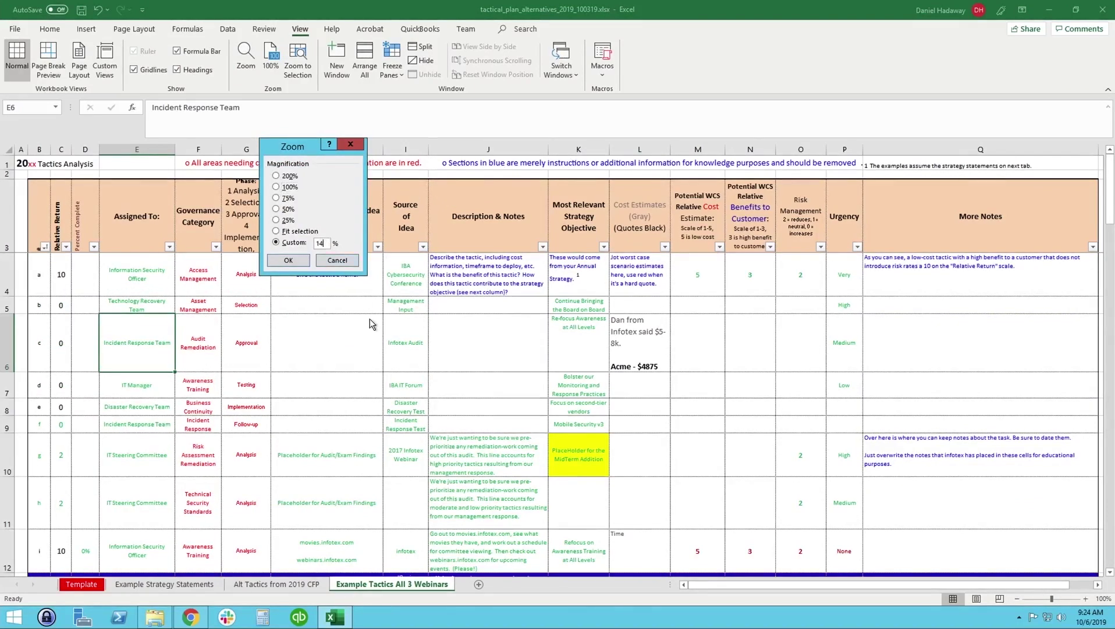
{"action": "type", "text": "0"}
{"action": "key", "text": "Return"}
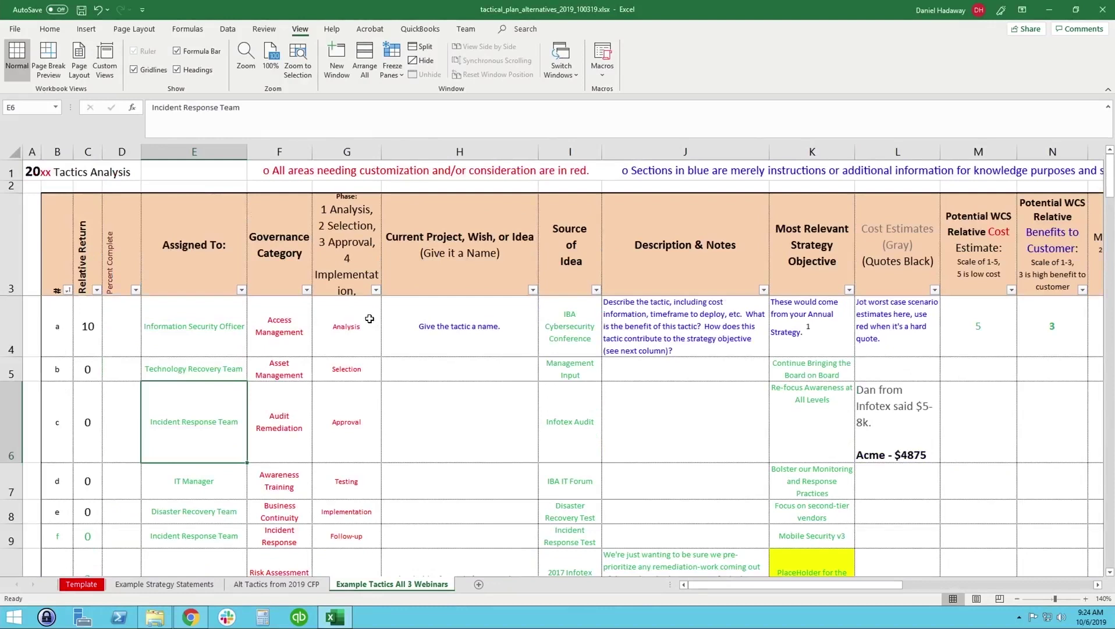
Examine the example governance categories in column F and the phases from Approval to Implementation in column G
{"action": "left_click", "coordinate": [270, 410]}
{"action": "left_click", "coordinate": [274, 360]}
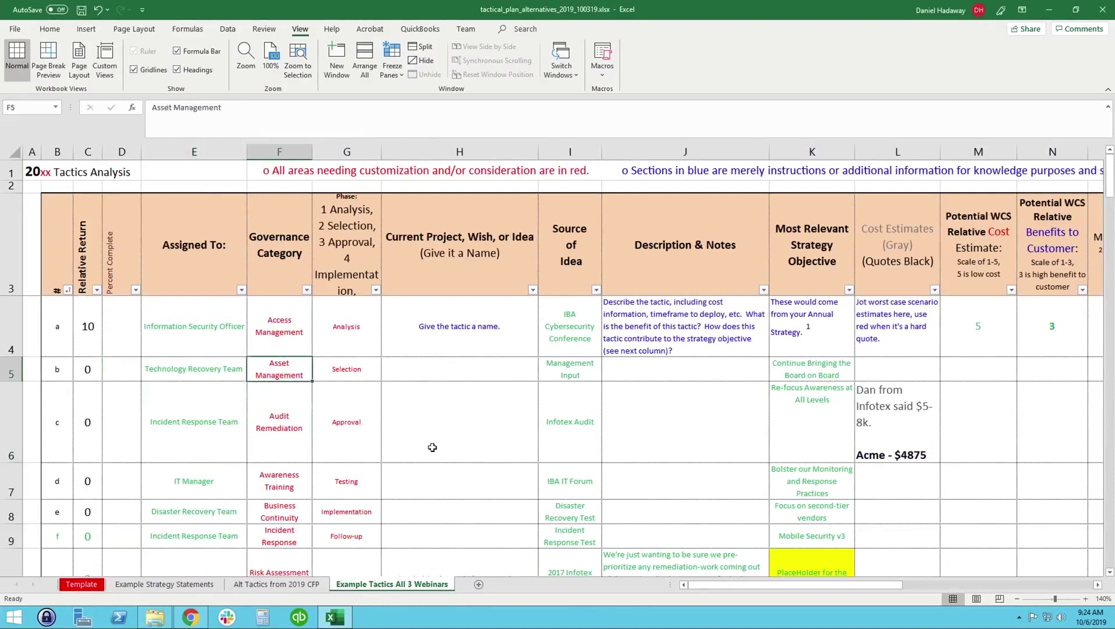
{"action": "left_click", "coordinate": [346, 421]}
{"action": "left_click", "coordinate": [403, 504]}
{"action": "left_click", "coordinate": [351, 508]}
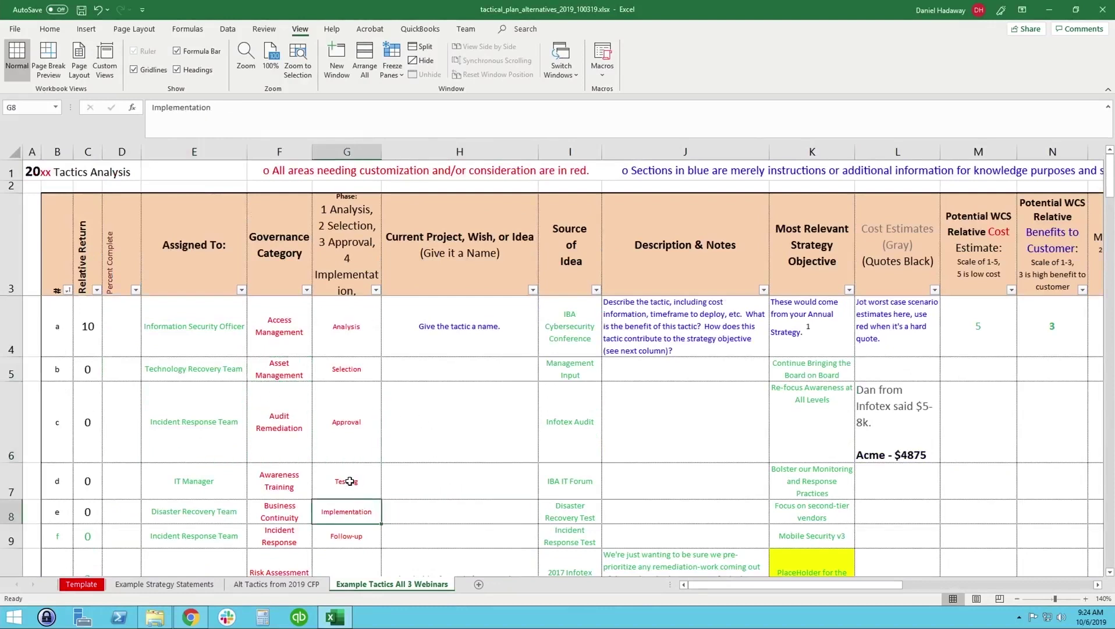
Examine the example phases in column G together with the Governance Category and Phase headers in F3 and G3
{"action": "left_click", "coordinate": [350, 481]}
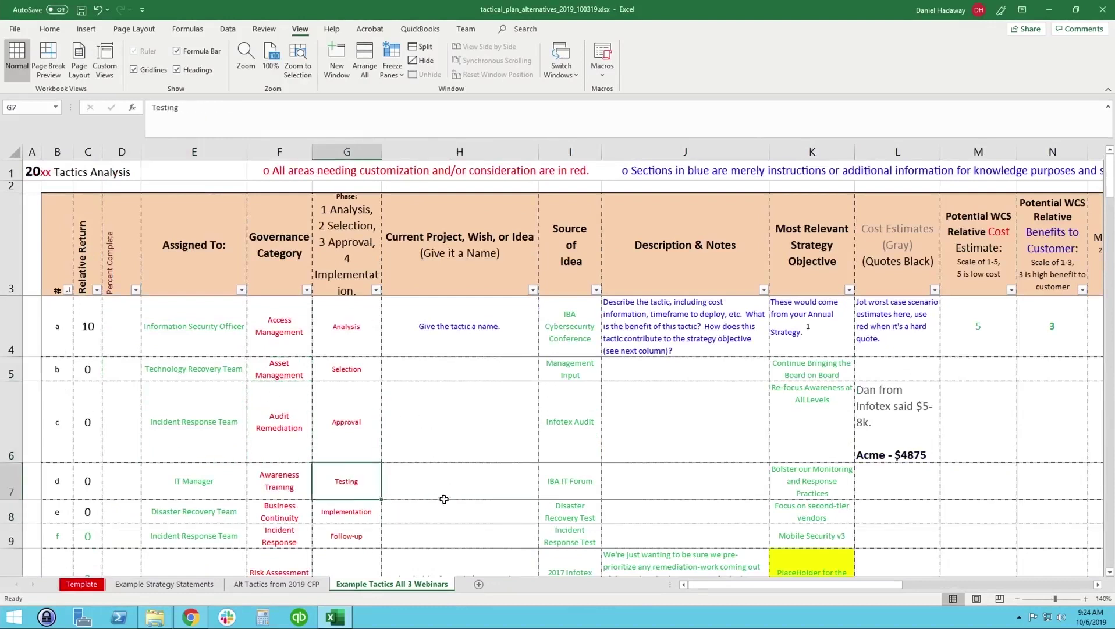
{"action": "left_click", "coordinate": [333, 445]}
{"action": "left_click", "coordinate": [345, 322]}
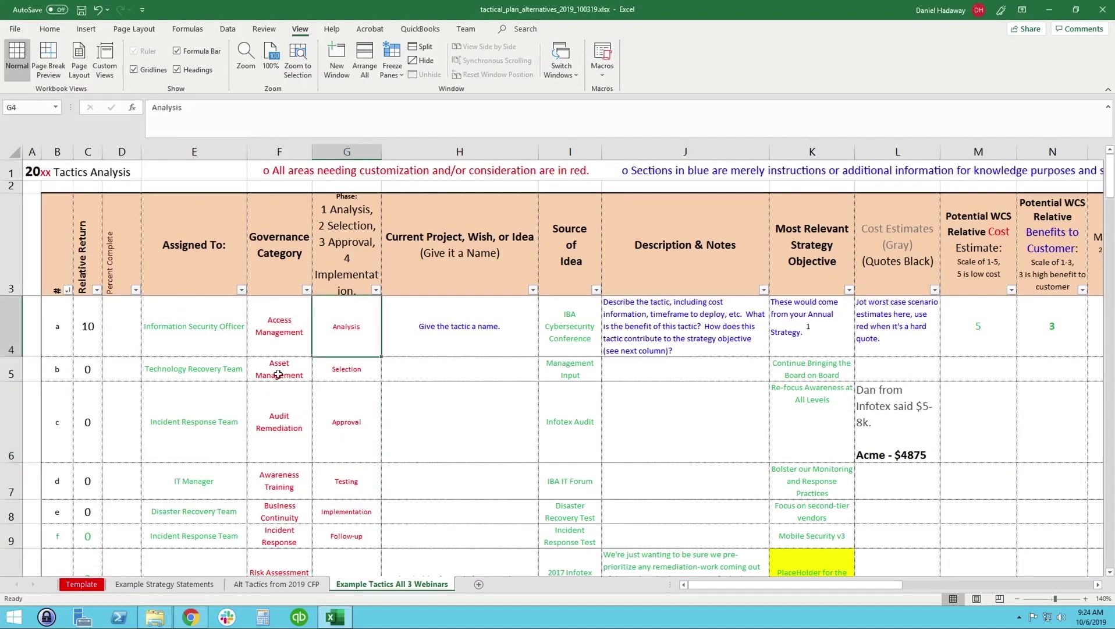
{"action": "left_click", "coordinate": [335, 241]}
{"action": "left_click", "coordinate": [262, 256]}
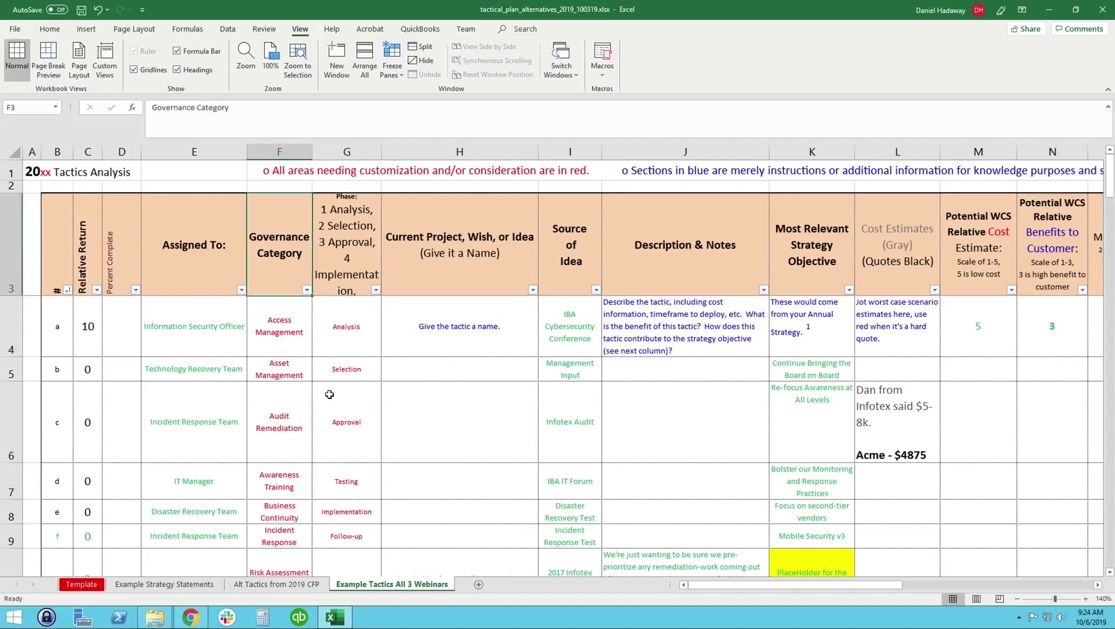
{"action": "left_click", "coordinate": [358, 272], "text": "shift"}
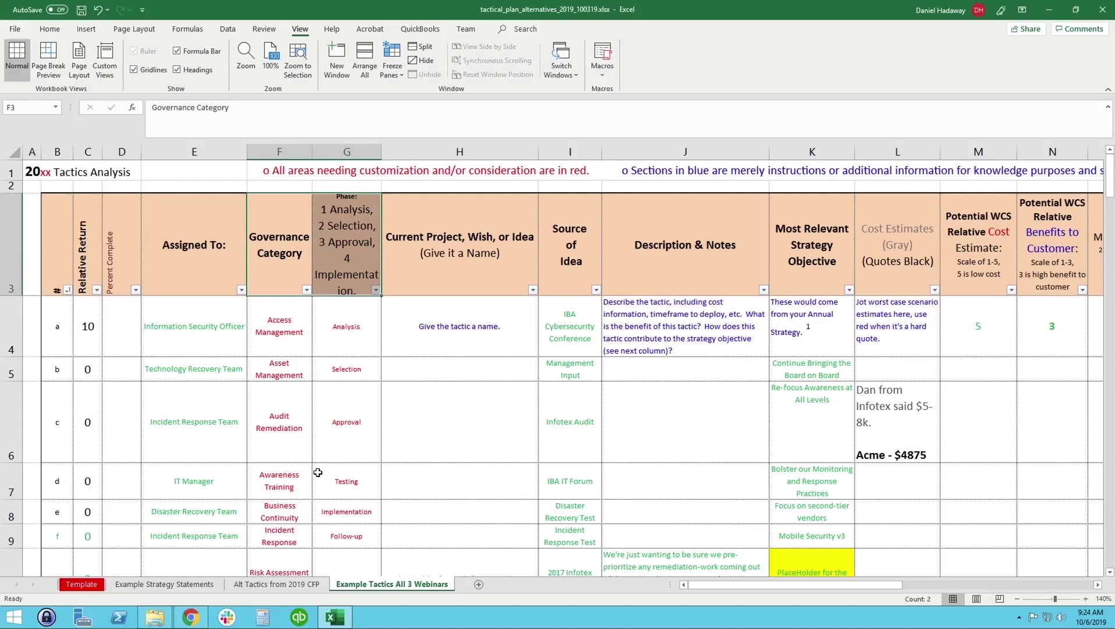
{"action": "left_click", "coordinate": [326, 442]}
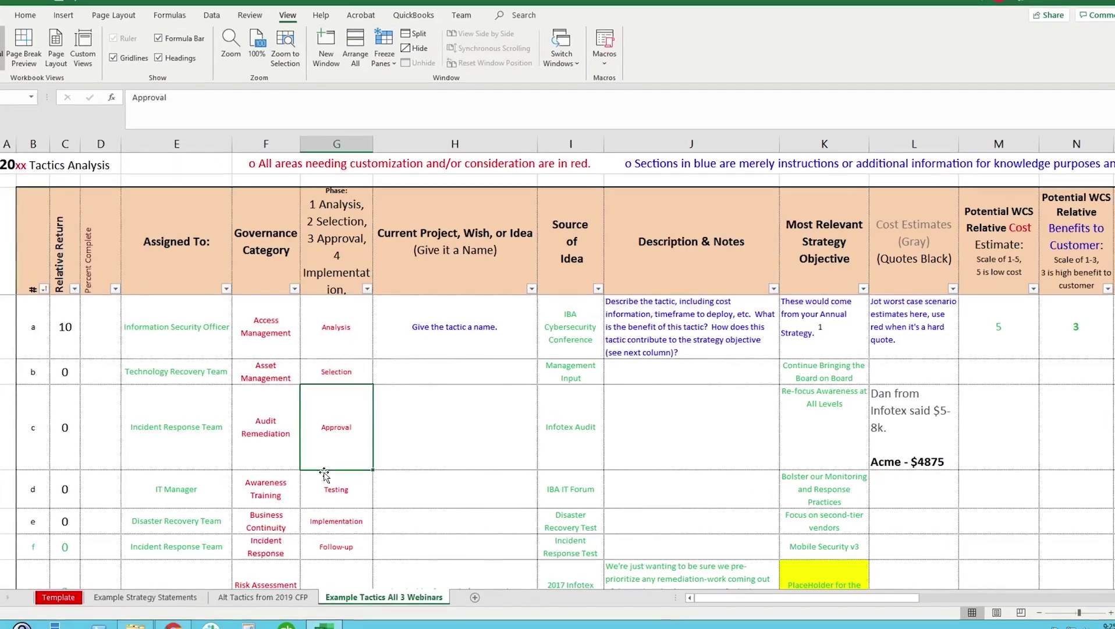
Expand the formula bar to show the full Phase header in G3 and go through the phases from Analysis to Approval
{"action": "left_click", "coordinate": [334, 228]}
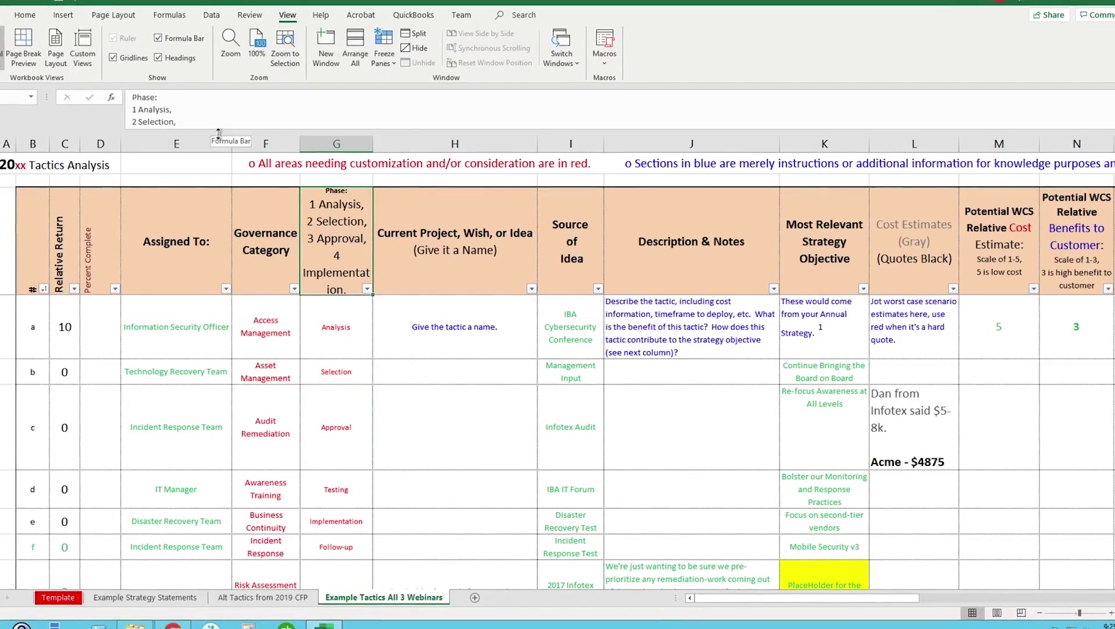
{"action": "left_click_drag", "start_coordinate": [219, 129], "coordinate": [219, 243]}
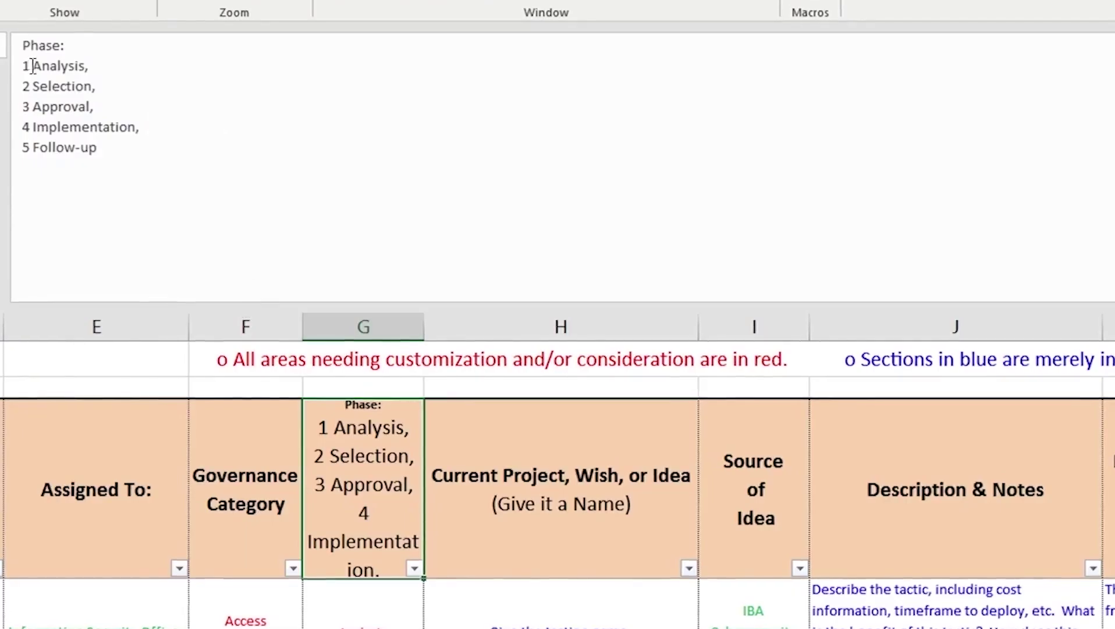
{"action": "left_click_drag", "start_coordinate": [32, 65], "coordinate": [93, 62]}
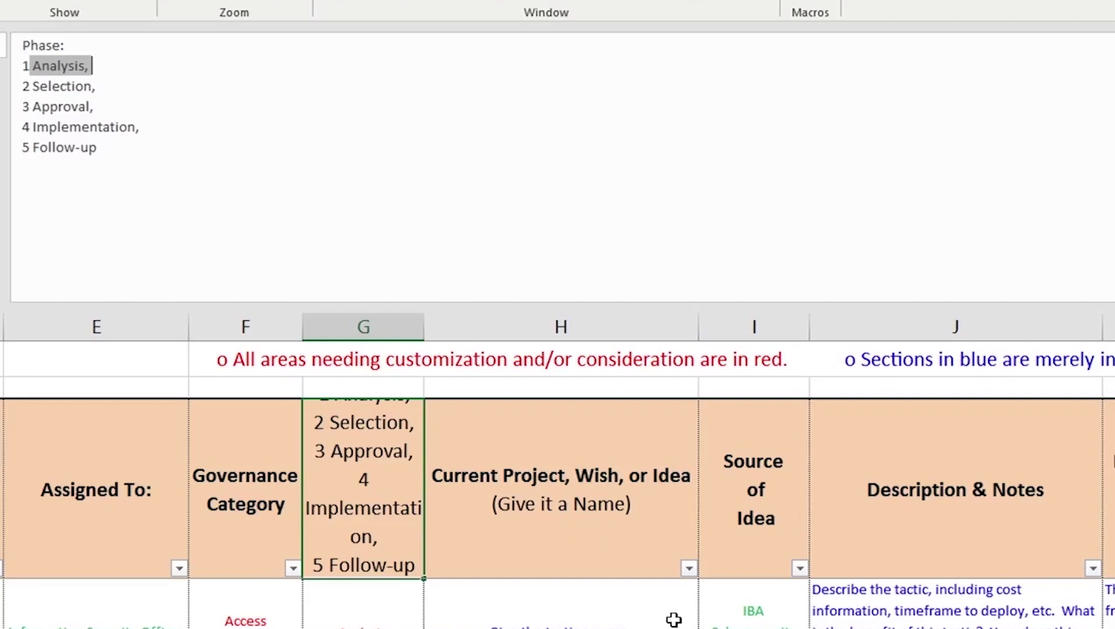
{"action": "key", "text": "Down"}
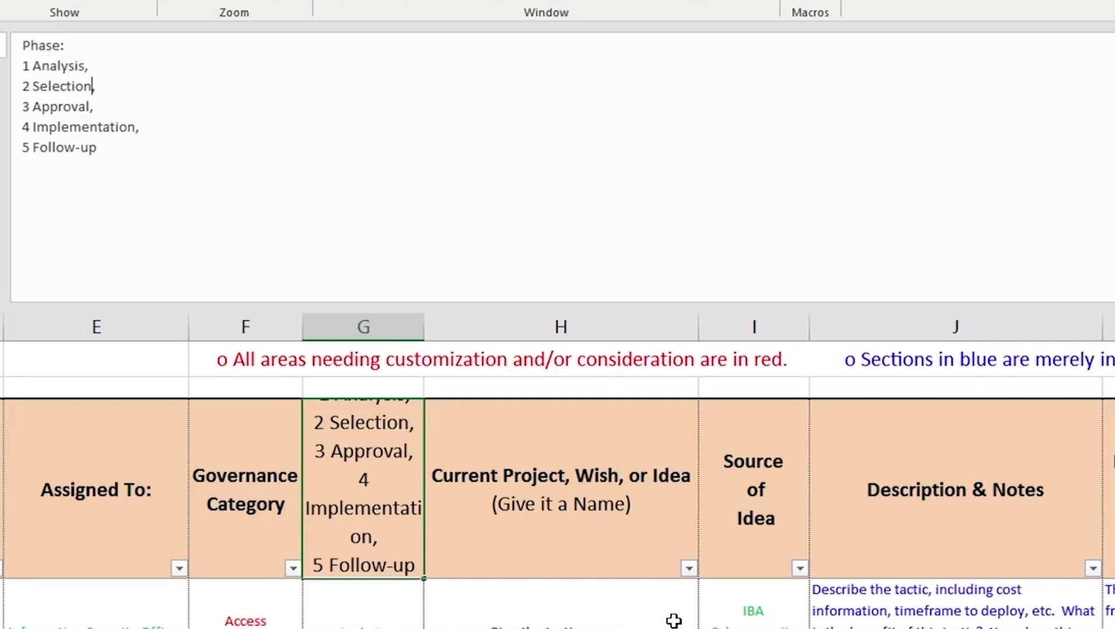
{"action": "key", "text": "Down"}
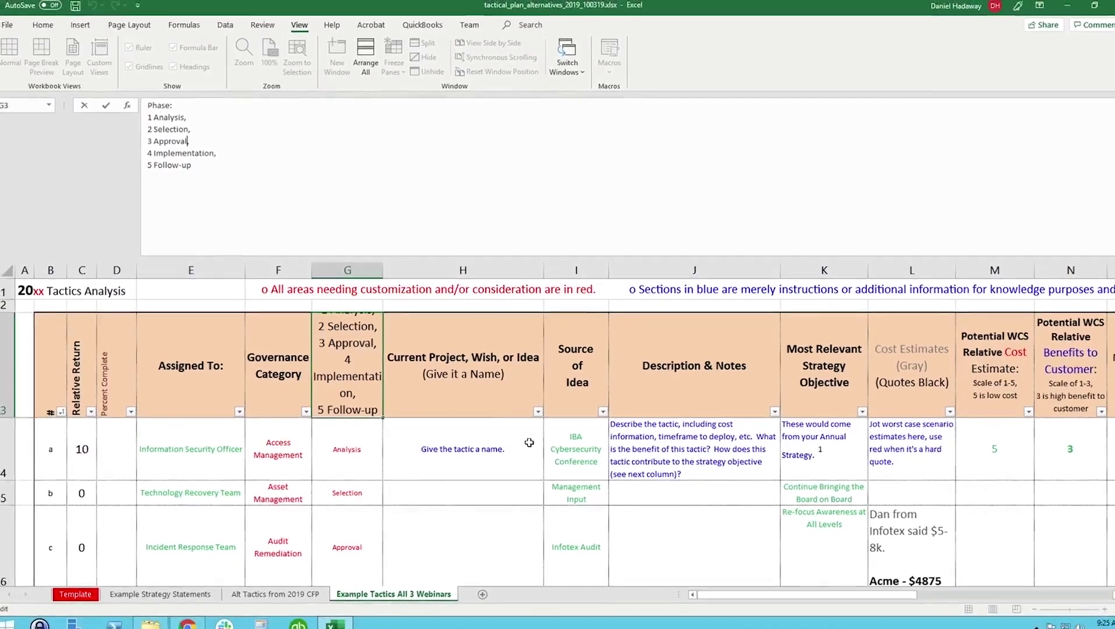
Switch to File Explorer, open the it_strategy_development folder, point out 2_it_strategy_091716.docx and 3_it_tactical_plan_091716.docx, and return to the Excel workbook
{"action": "key", "text": "alt+Tab"}
{"action": "key", "text": "alt+Tab"}
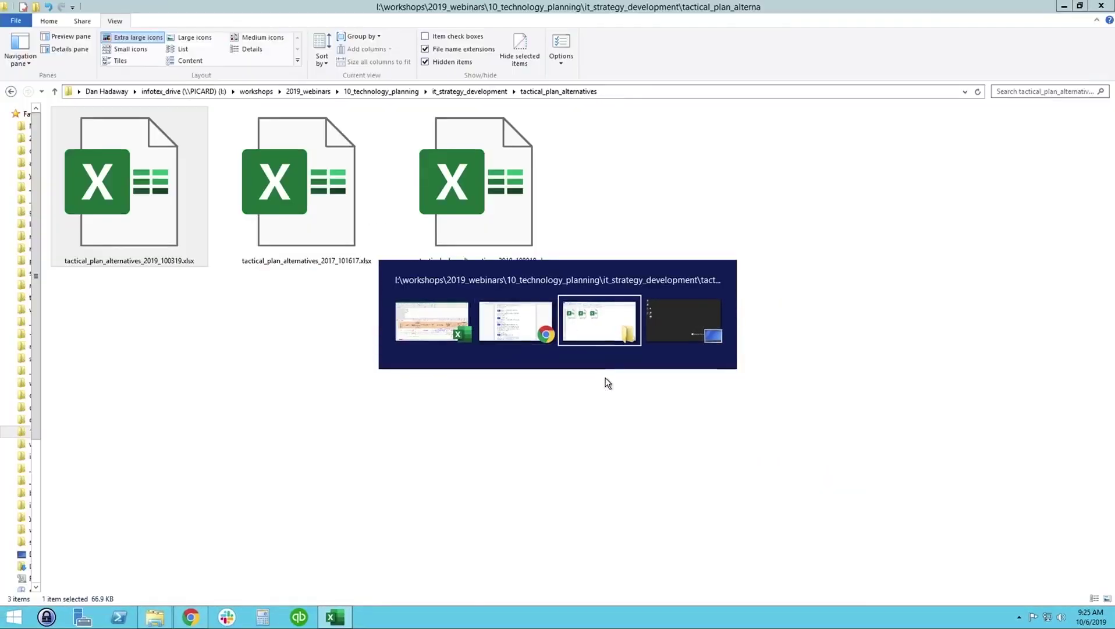
{"action": "left_click", "coordinate": [468, 93]}
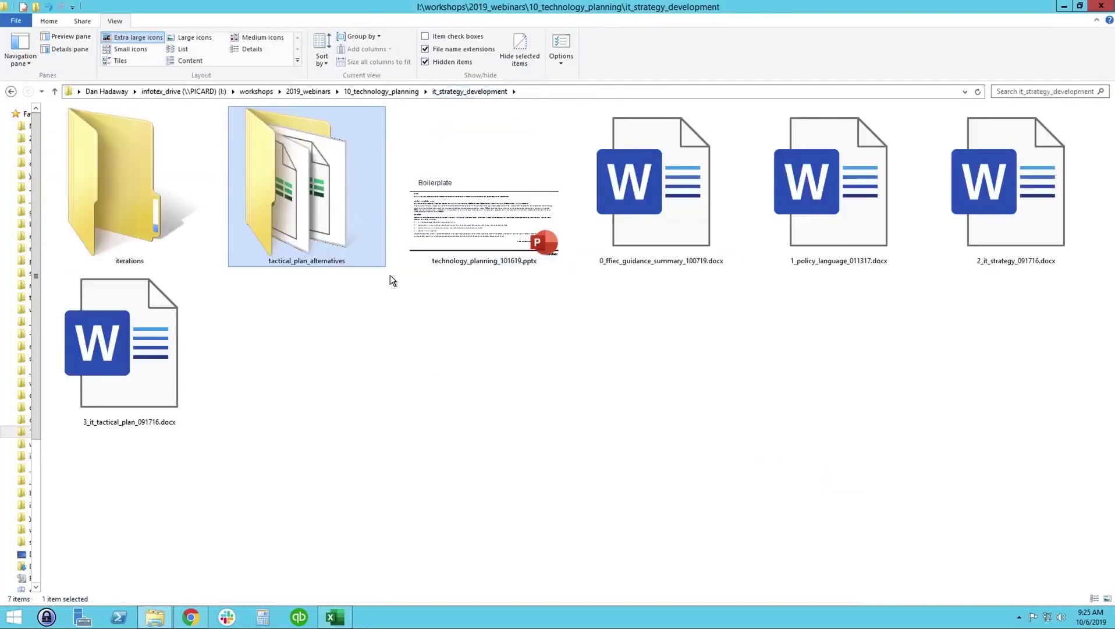
{"action": "left_click", "coordinate": [1052, 233]}
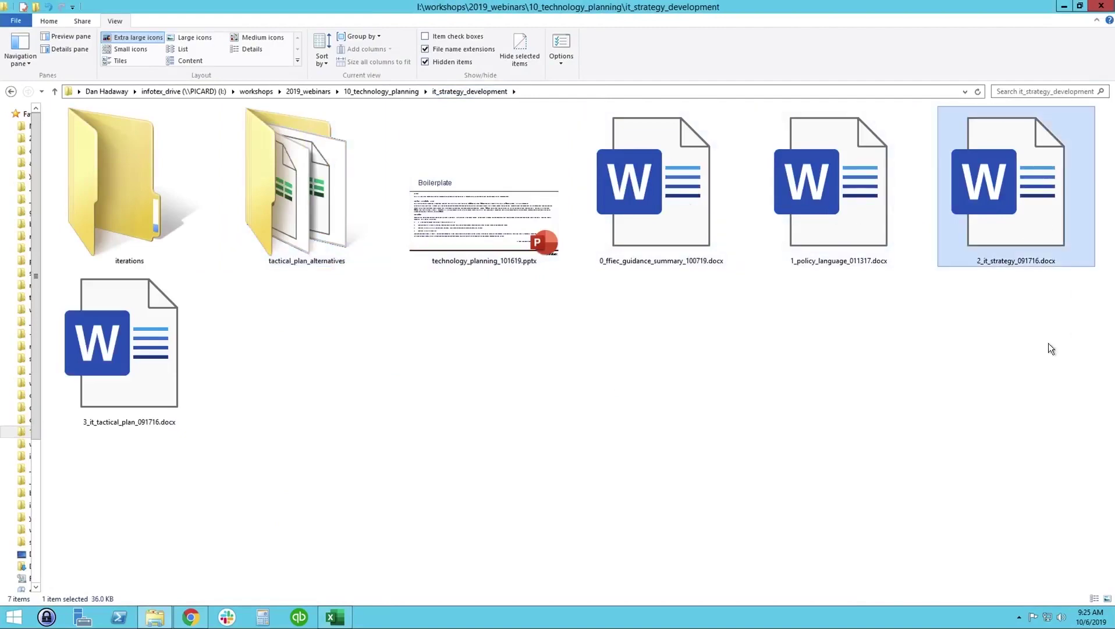
{"action": "left_click", "coordinate": [134, 373]}
{"action": "key", "text": "alt+Tab"}
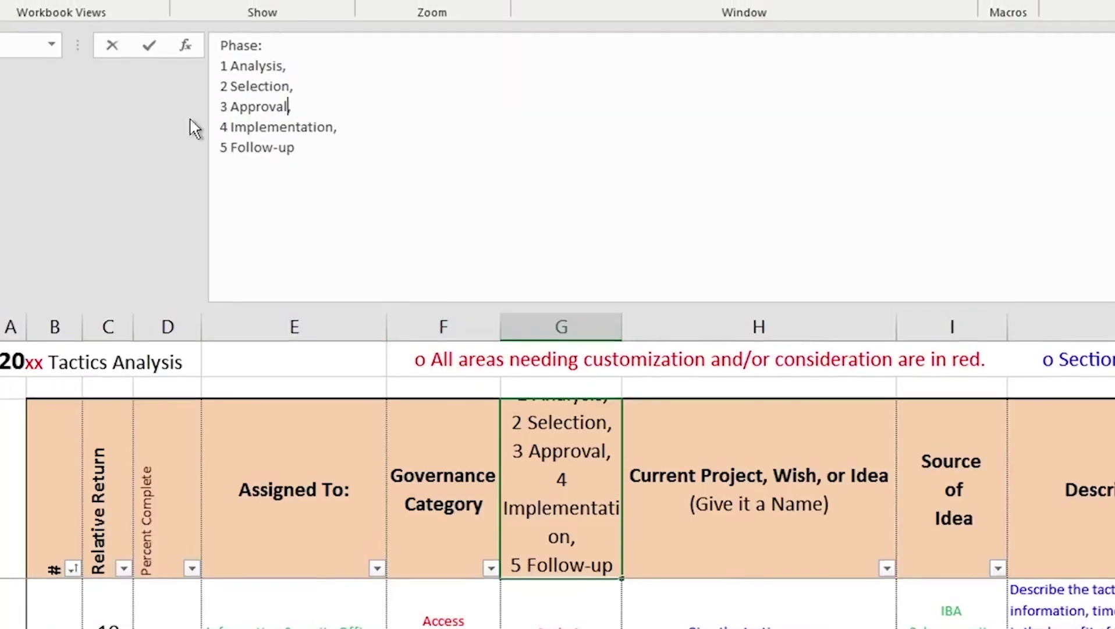
Highlight the 4 Implementation phase in the header text, move to cell H4 and shrink the formula bar to one line
{"action": "left_click_drag", "start_coordinate": [152, 153], "coordinate": [220, 151]}
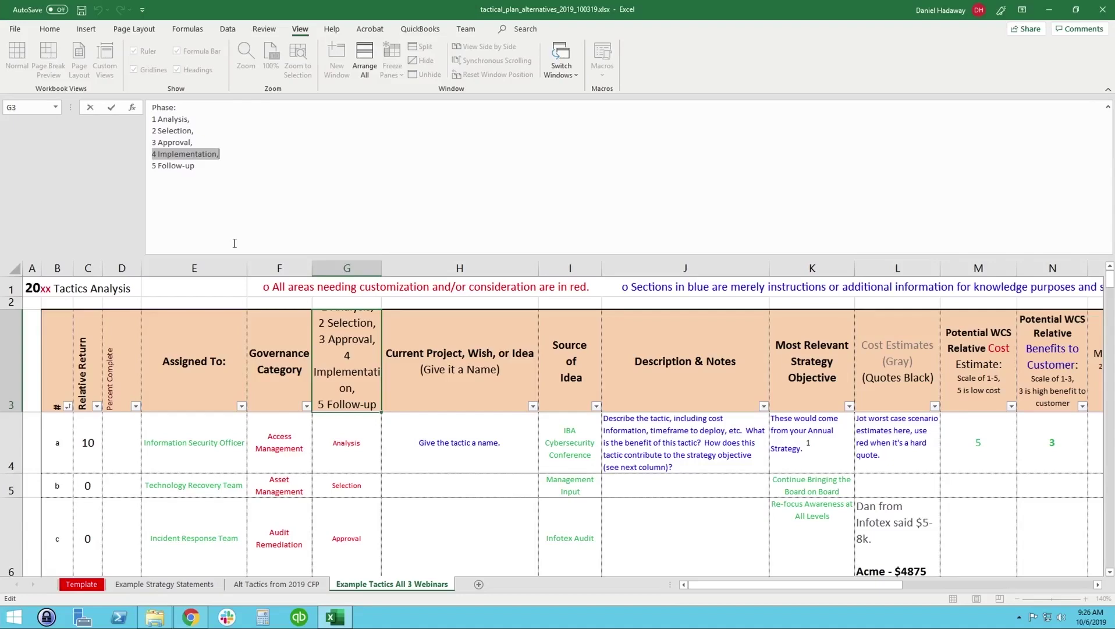
{"action": "left_click", "coordinate": [207, 465]}
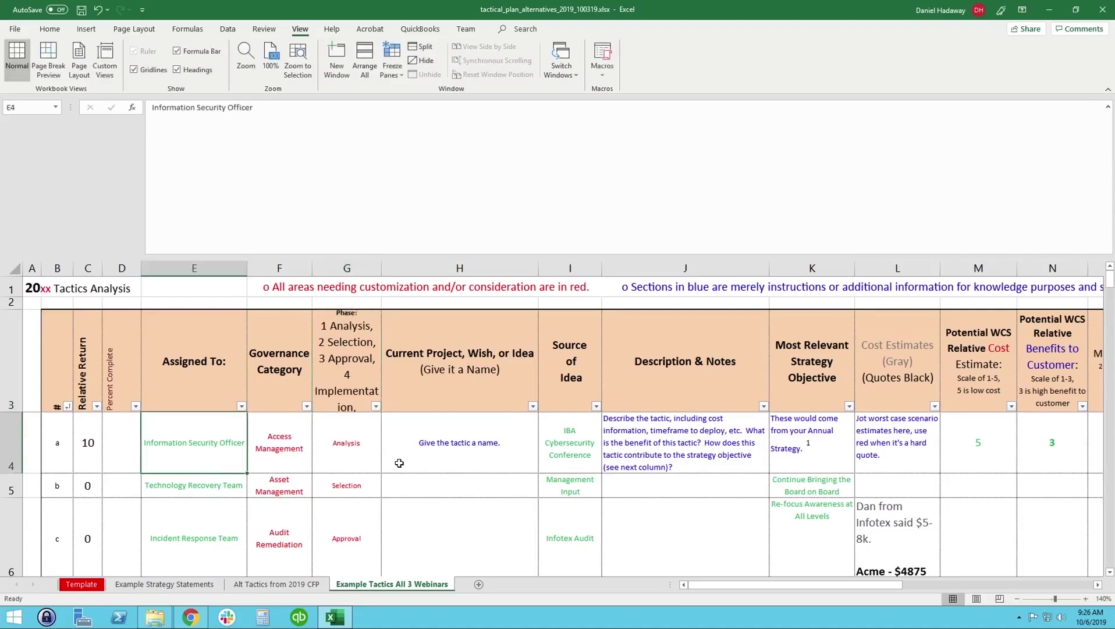
{"action": "key", "text": "Right"}
{"action": "key", "text": "Right"}
{"action": "key", "text": "Right"}
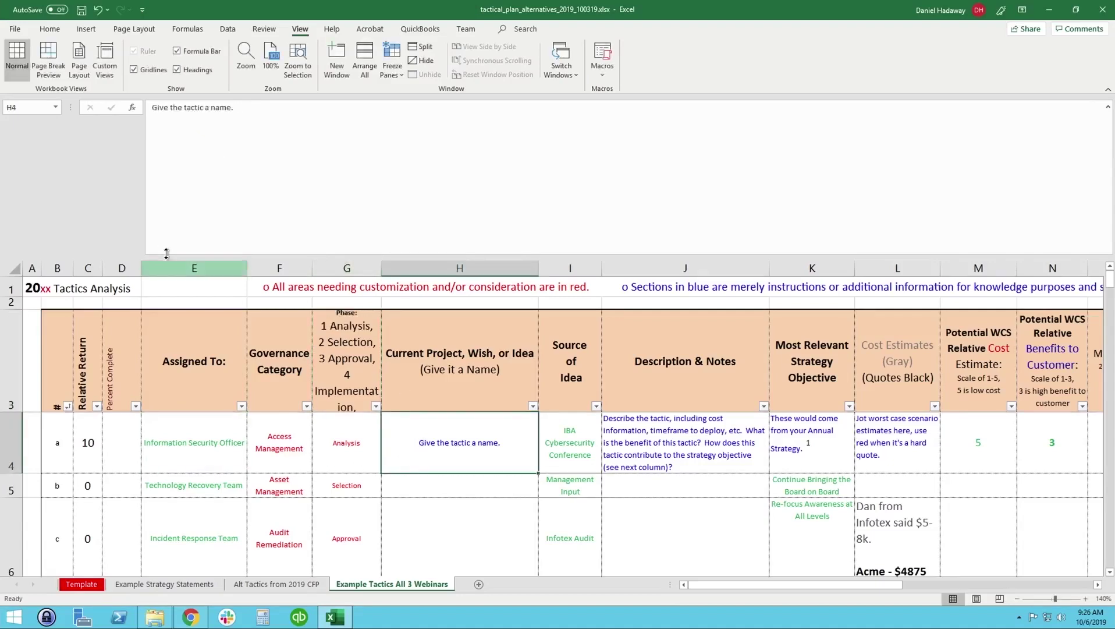
{"action": "left_click_drag", "start_coordinate": [166, 255], "coordinate": [166, 117]}
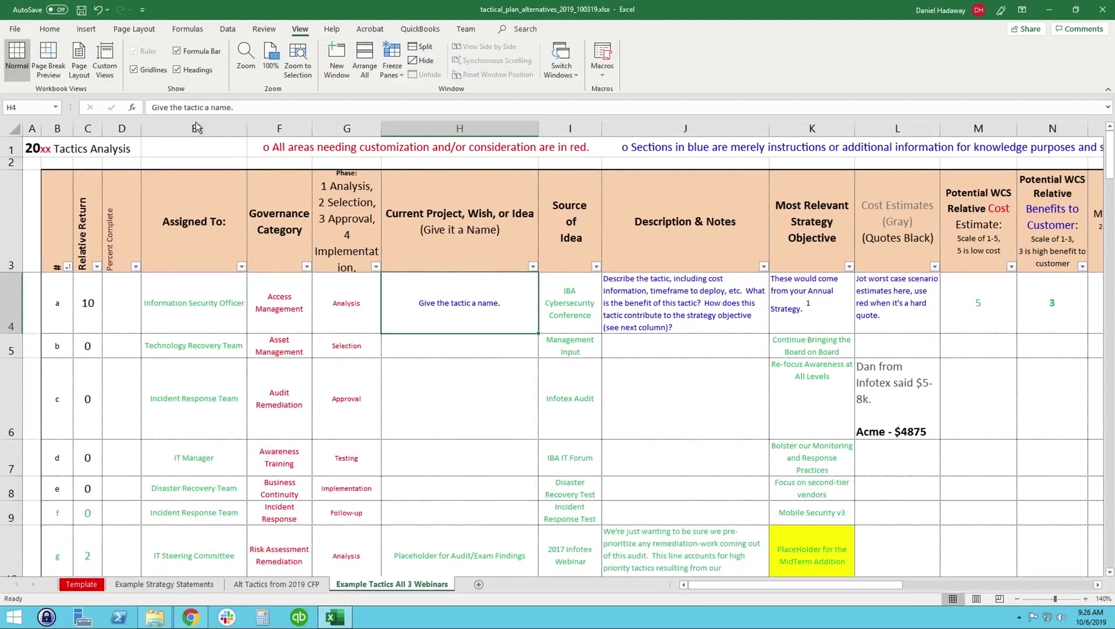
Examine the Assigned To column's header and first entry, then select the # header in B3
{"action": "left_click", "coordinate": [193, 295]}
{"action": "left_click", "coordinate": [186, 213]}
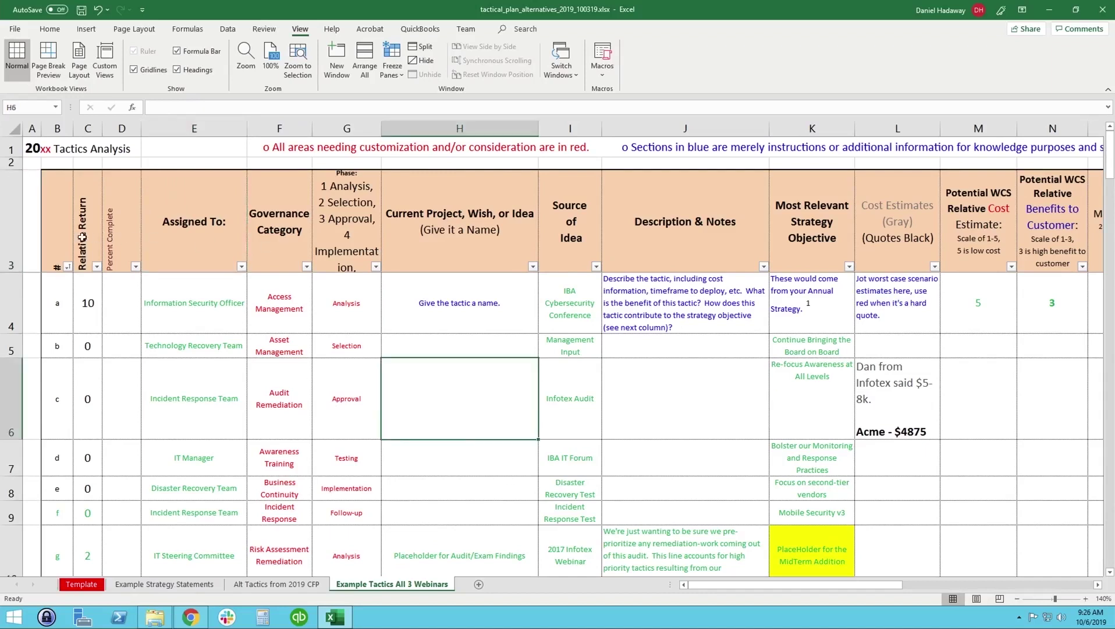
{"action": "left_click", "coordinate": [61, 237]}
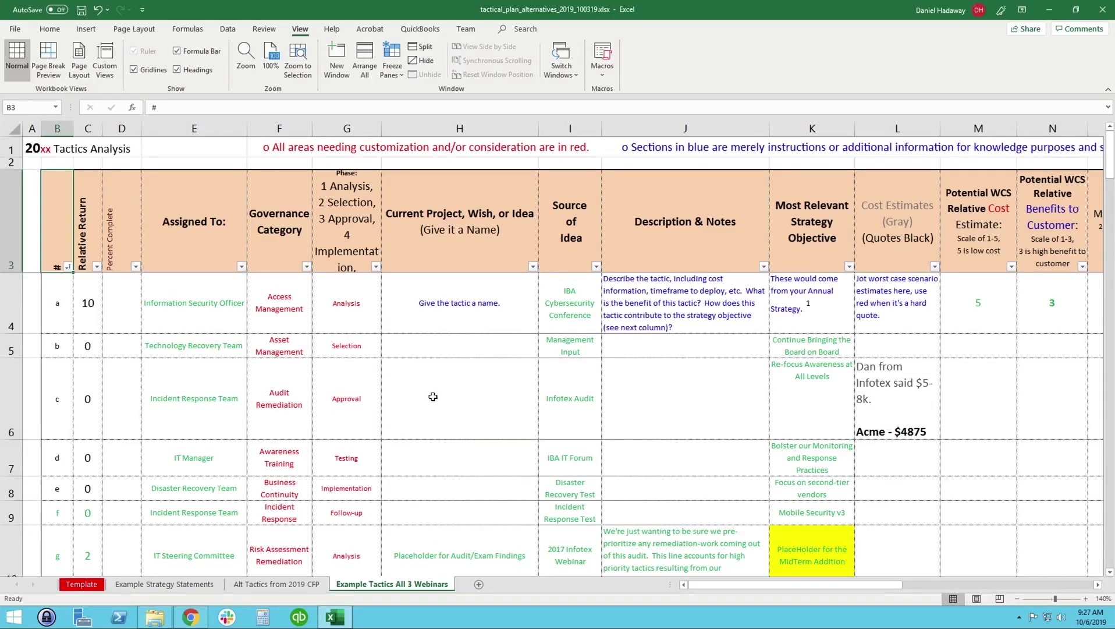
Go down the # column from the header to row 22, then back up to the Surrounding Cameras tactic in row 20
{"action": "key", "text": "Down"}
{"action": "key", "text": "Down"}
{"action": "key", "text": "Down"}
{"action": "key", "text": "Down"}
{"action": "key", "text": "Down"}
{"action": "key", "text": "Down"}
{"action": "key", "text": "Down"}
{"action": "key", "text": "Down"}
{"action": "key", "text": "Down"}
{"action": "key", "text": "Down"}
{"action": "key", "text": "Down"}
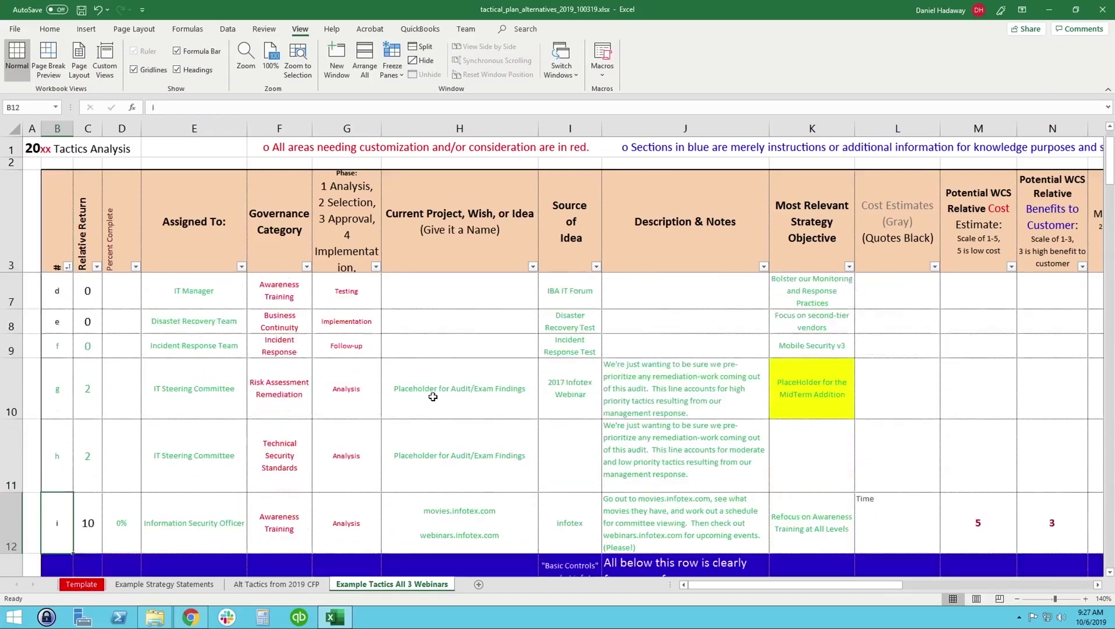
{"action": "key", "text": "Down"}
{"action": "key", "text": "Down"}
{"action": "key", "text": "Down"}
{"action": "key", "text": "Down"}
{"action": "key", "text": "Down"}
{"action": "key", "text": "Down"}
{"action": "key", "text": "Down"}
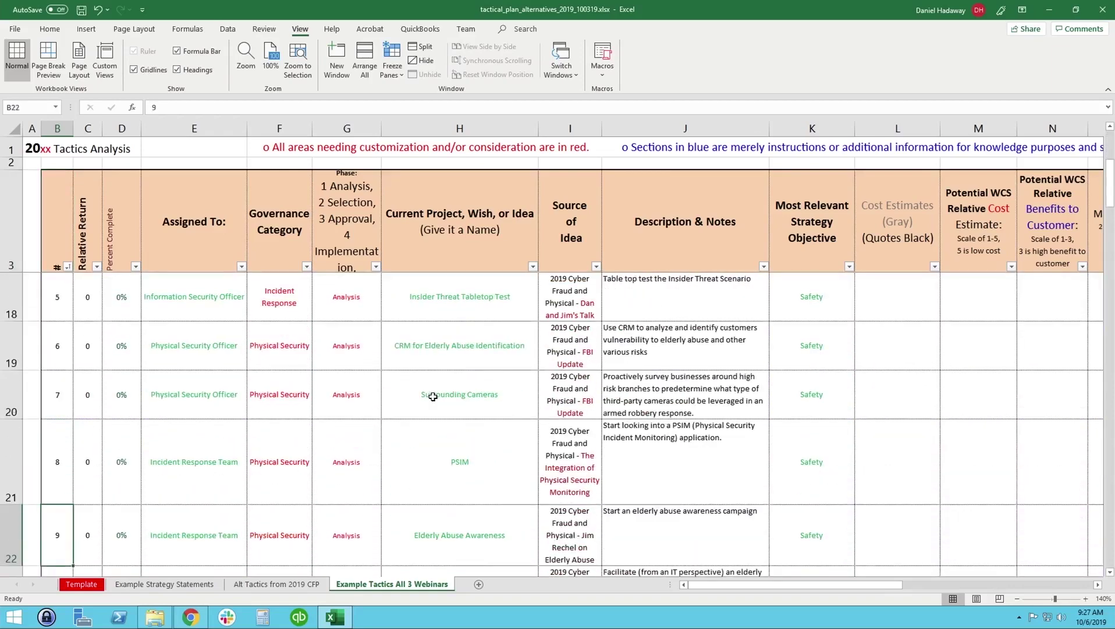
{"action": "key", "text": "Up"}
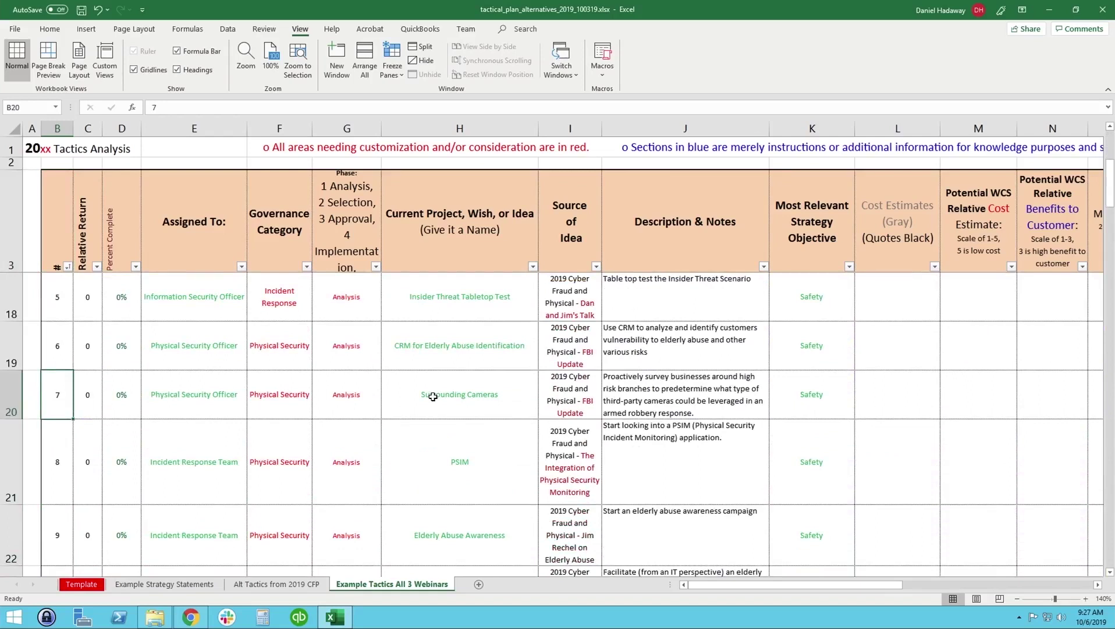
Step through the Surrounding Cameras tactic in row 20, from its number to the Most Relevant Strategy Objective
{"action": "key", "text": "Right"}
{"action": "key", "text": "Right"}
{"action": "key", "text": "Right"}
{"action": "key", "text": "Right"}
{"action": "key", "text": "Right"}
{"action": "key", "text": "Right"}
{"action": "key", "text": "Right"}
{"action": "key", "text": "Right"}
{"action": "key", "text": "Right"}
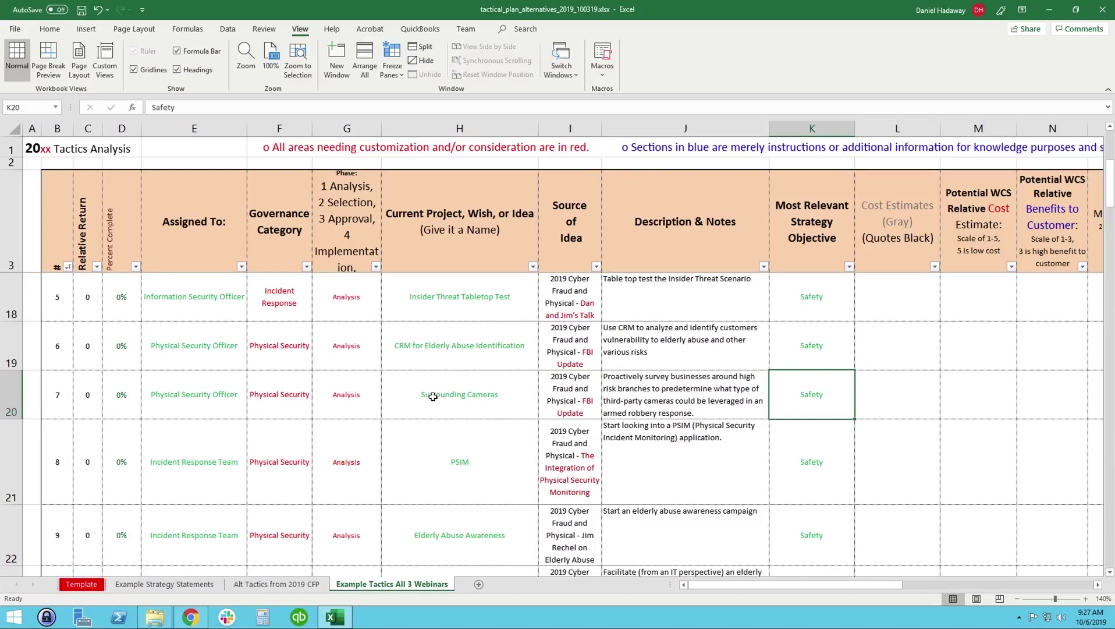
Return to the header row and examine the Relative Return column, its formula in C4, and the Percent Complete header
{"action": "key", "text": "ctrl+z"}
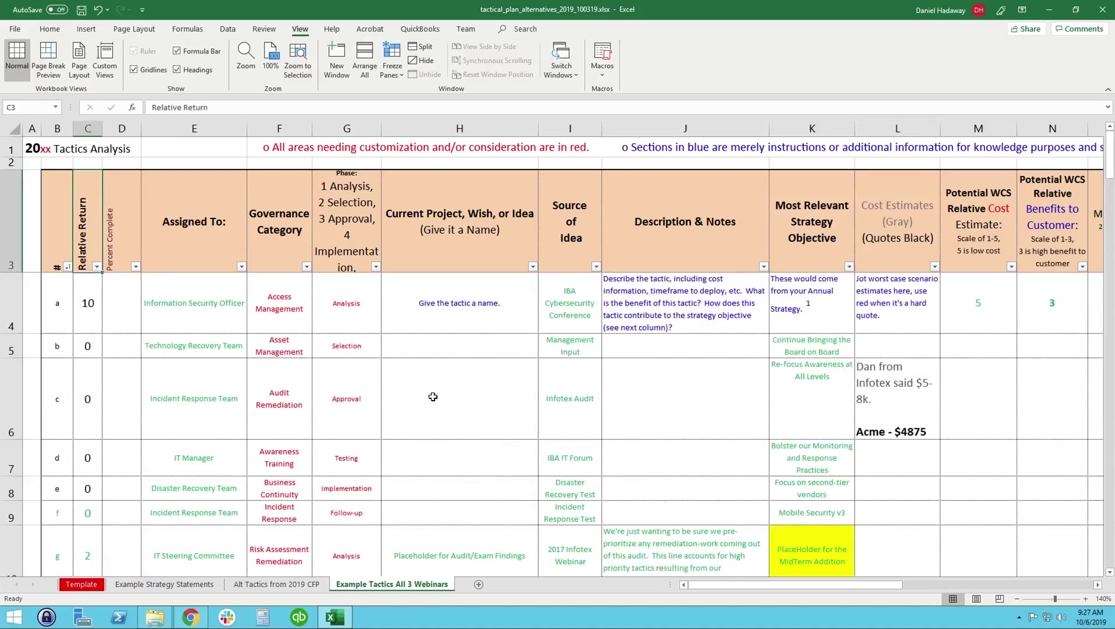
{"action": "key", "text": "Down"}
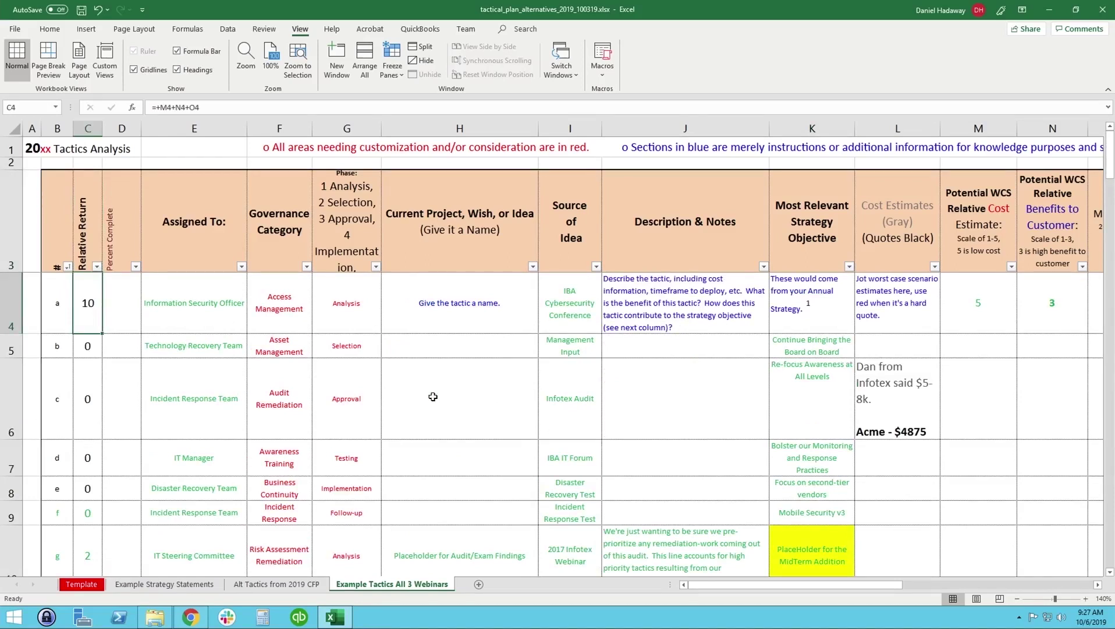
{"action": "key", "text": "Up"}
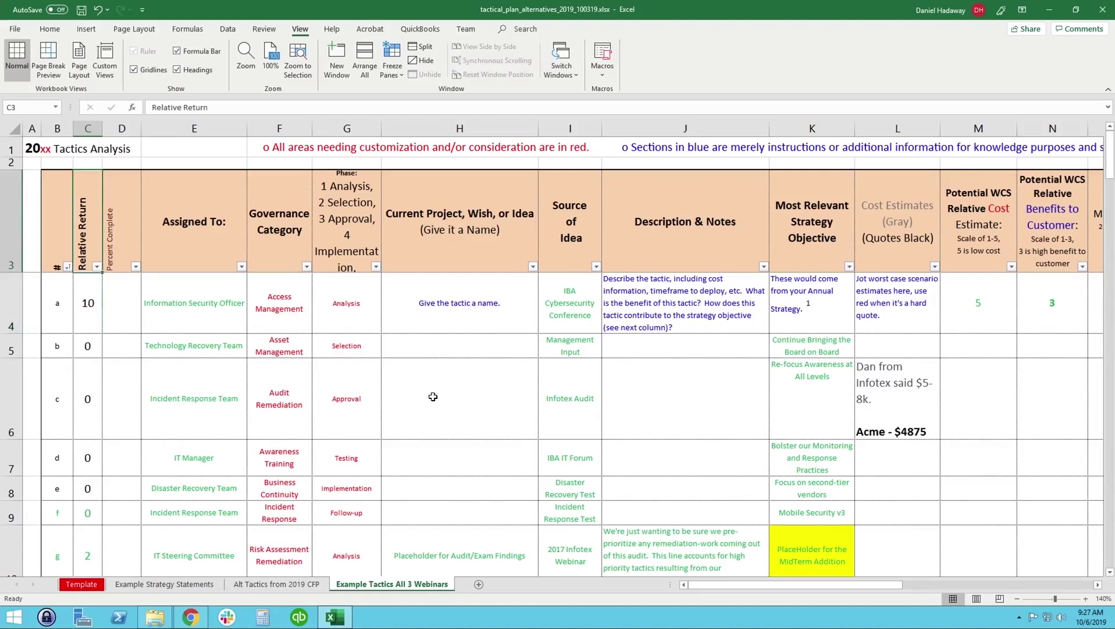
{"action": "key", "text": "Right"}
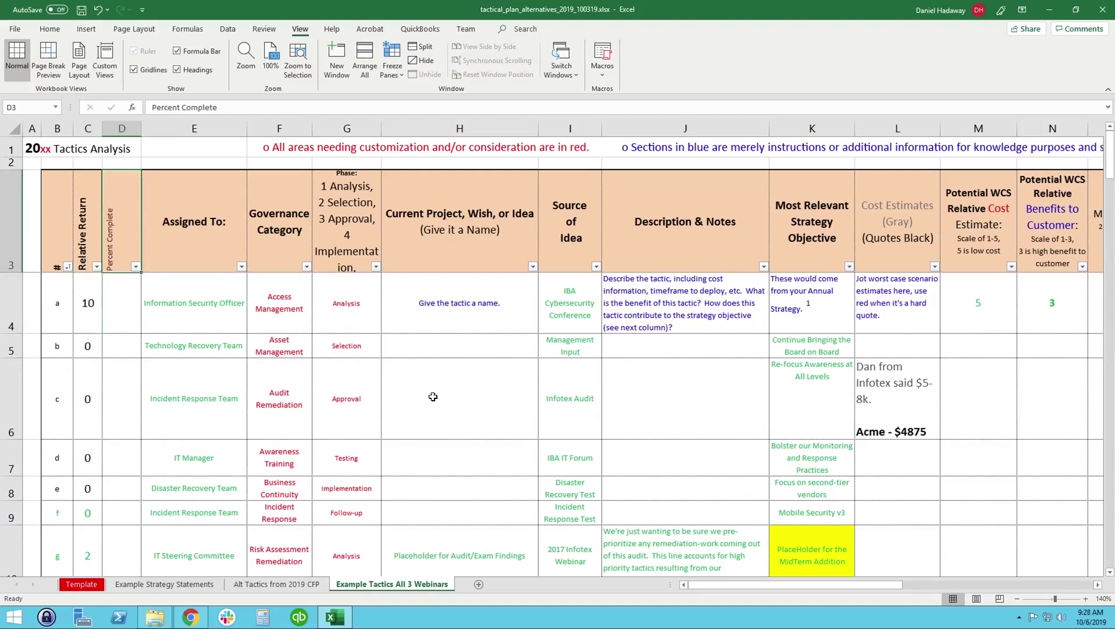
Examine the Assigned To entry in E5 and the Relative Return formula in C5
{"action": "key", "text": "Down"}
{"action": "key", "text": "Down"}
{"action": "key", "text": "Right"}
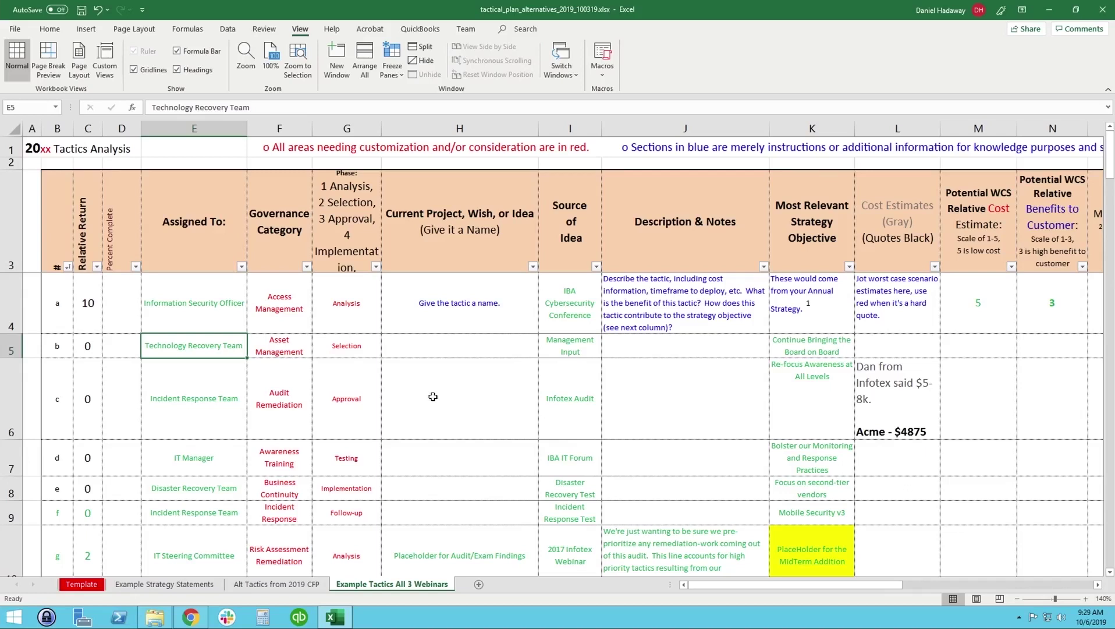
{"action": "key", "text": "Left"}
{"action": "key", "text": "Left"}
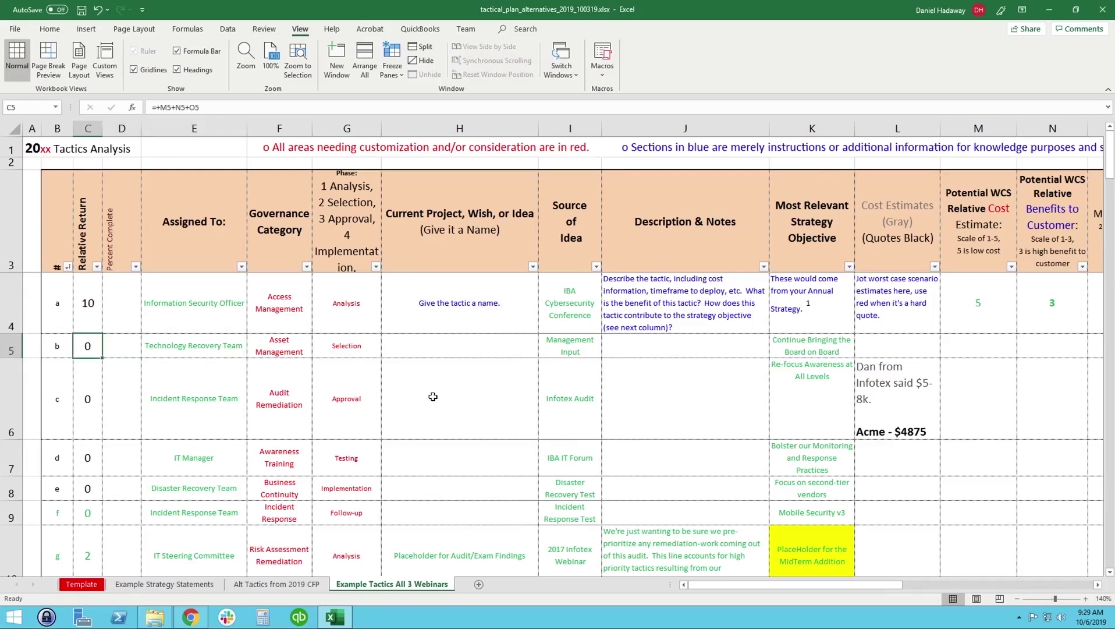
Alternate between the presentation's Tactical Analysis and Deadlines slides and the workbook, moving along row 5 to the Governance Category
{"action": "key", "text": "alt+Tab"}
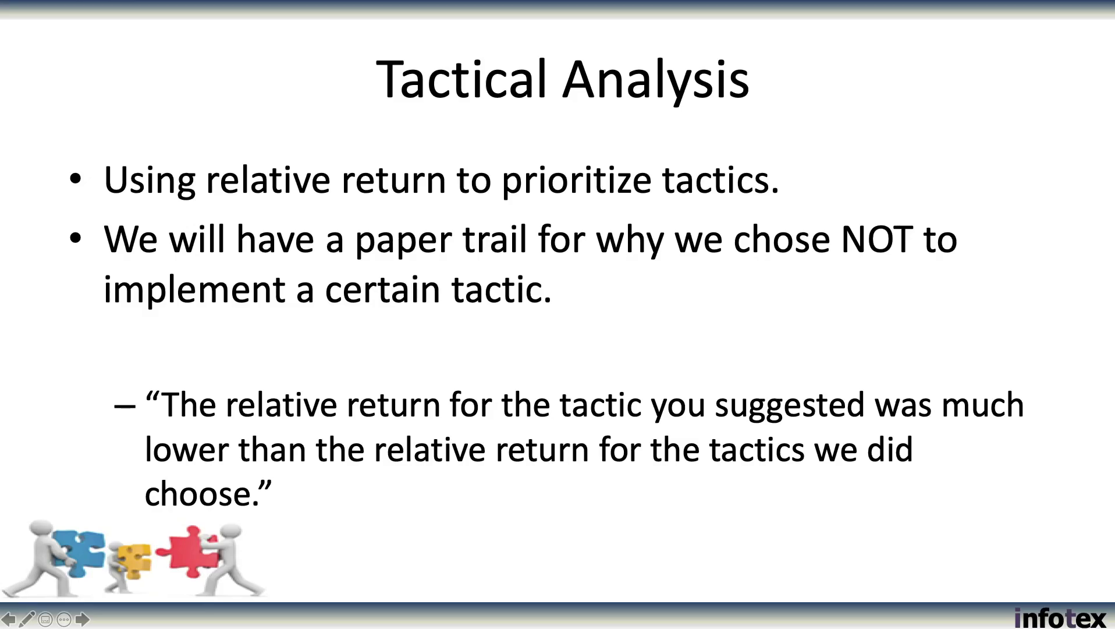
{"action": "key", "text": "alt+Tab"}
{"action": "key", "text": "Right"}
{"action": "key", "text": "Right"}
{"action": "key", "text": "Right"}
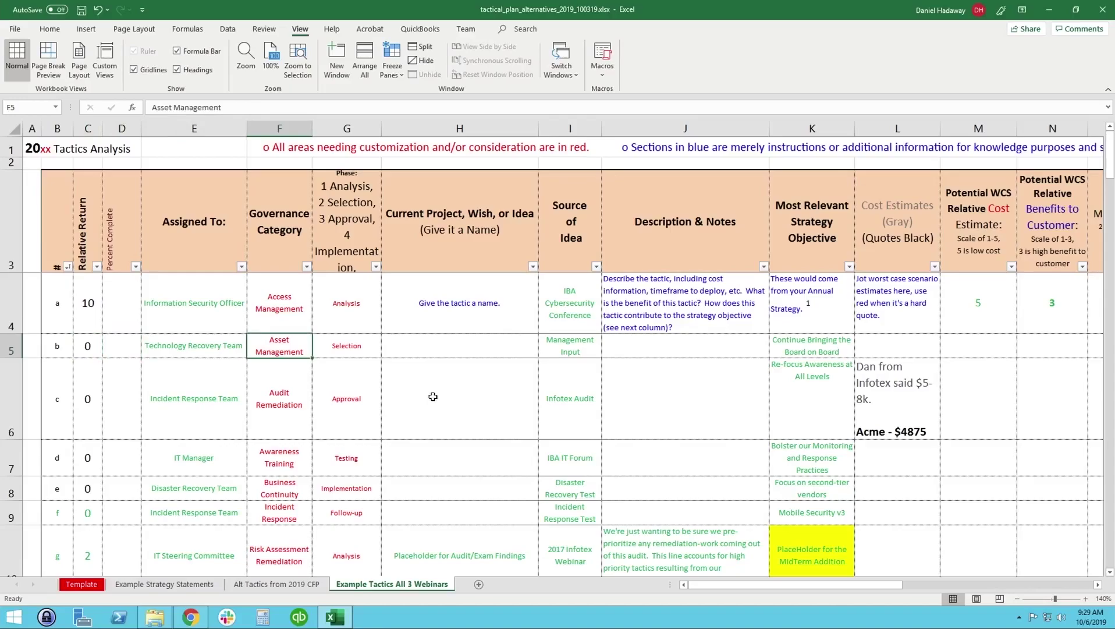
{"action": "key", "text": "alt+Tab"}
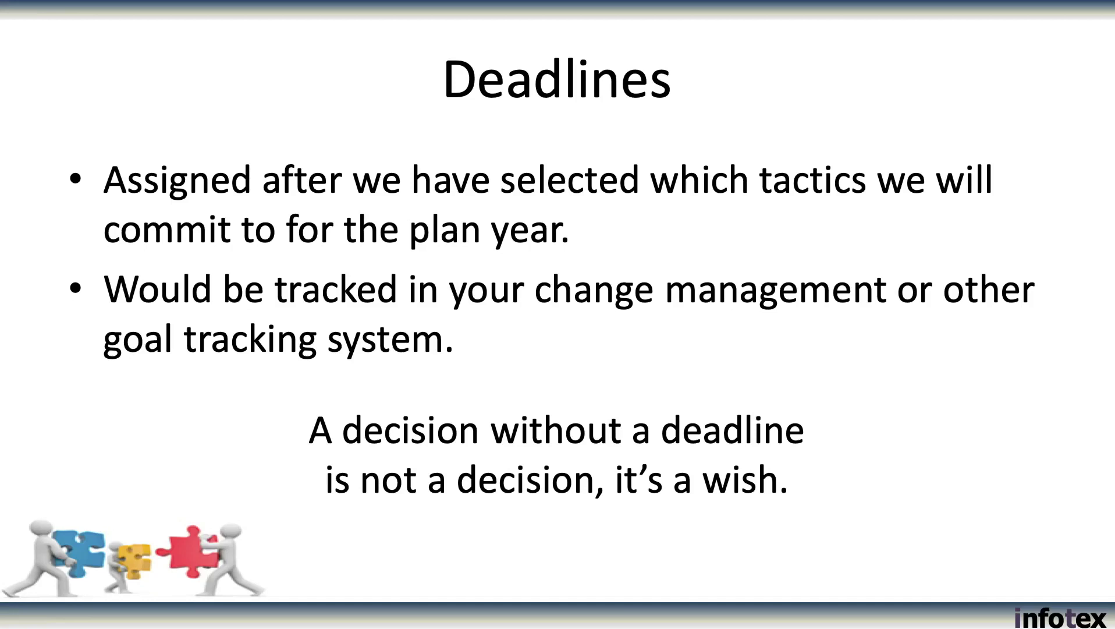
{"action": "key", "text": "alt+Tab"}
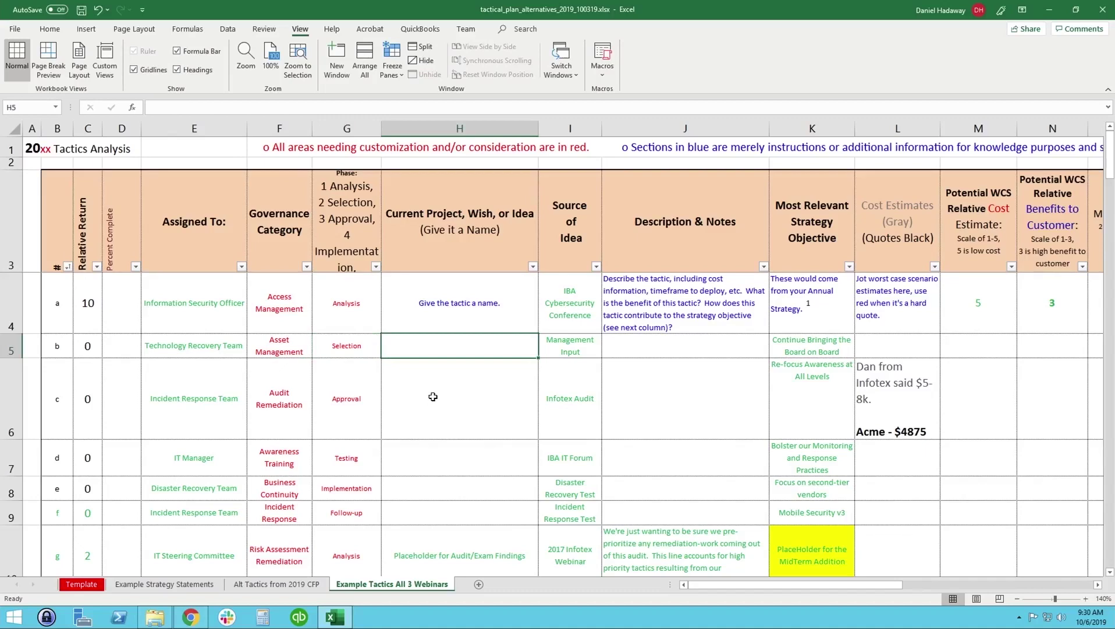
Go down the Current Project, Wish, or Idea column from row 5 to the audit and exam findings placeholder in row 10
{"action": "key", "text": "Down"}
{"action": "key", "text": "Down"}
{"action": "key", "text": "Down"}
{"action": "key", "text": "Down"}
{"action": "key", "text": "Down"}
{"action": "key", "text": "Down"}
{"action": "key", "text": "Down"}
{"action": "key", "text": "Down"}
{"action": "key", "text": "Down"}
{"action": "key", "text": "Down"}
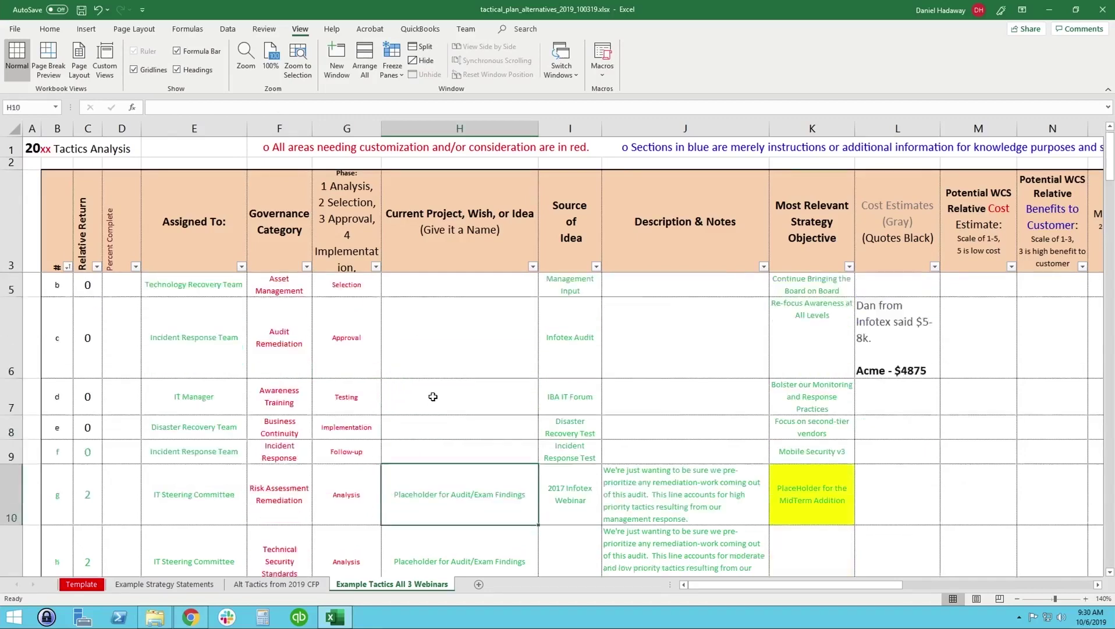
Browse the example tactic names in the Current Project, Wish, or Idea column down to Metasploit in row 16 and return to H4
{"action": "key", "text": "Down"}
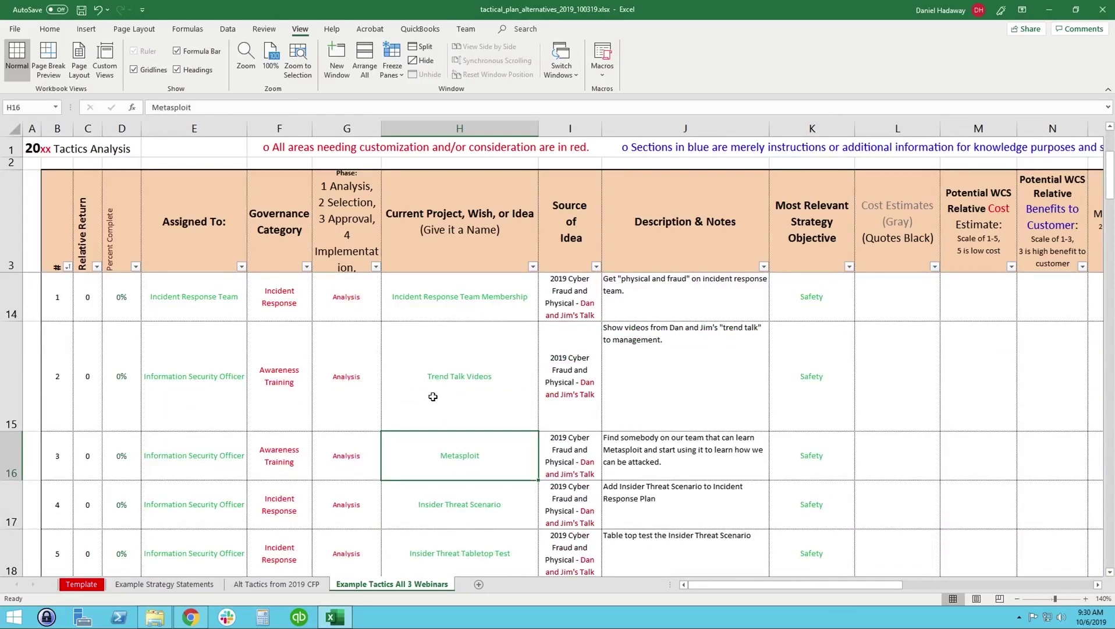
{"action": "key", "text": "Up"}
{"action": "key", "text": "Up"}
{"action": "key", "text": "Up"}
{"action": "key", "text": "Up"}
{"action": "key", "text": "Up"}
{"action": "key", "text": "Up"}
{"action": "key", "text": "Up"}
{"action": "key", "text": "Up"}
{"action": "key", "text": "Up"}
{"action": "key", "text": "Up"}
{"action": "key", "text": "Up"}
{"action": "key", "text": "Up"}
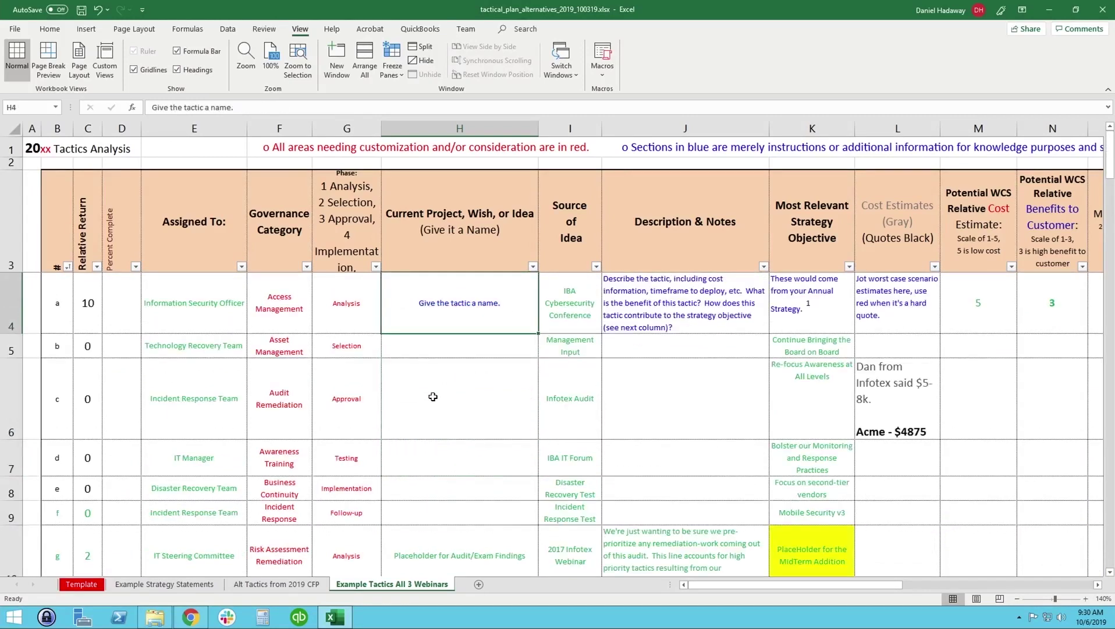
Examine the Source of Idea entry in I4 alongside the presentation's Typical Idea Sources slide, and return to the workbook
{"action": "key", "text": "Right"}
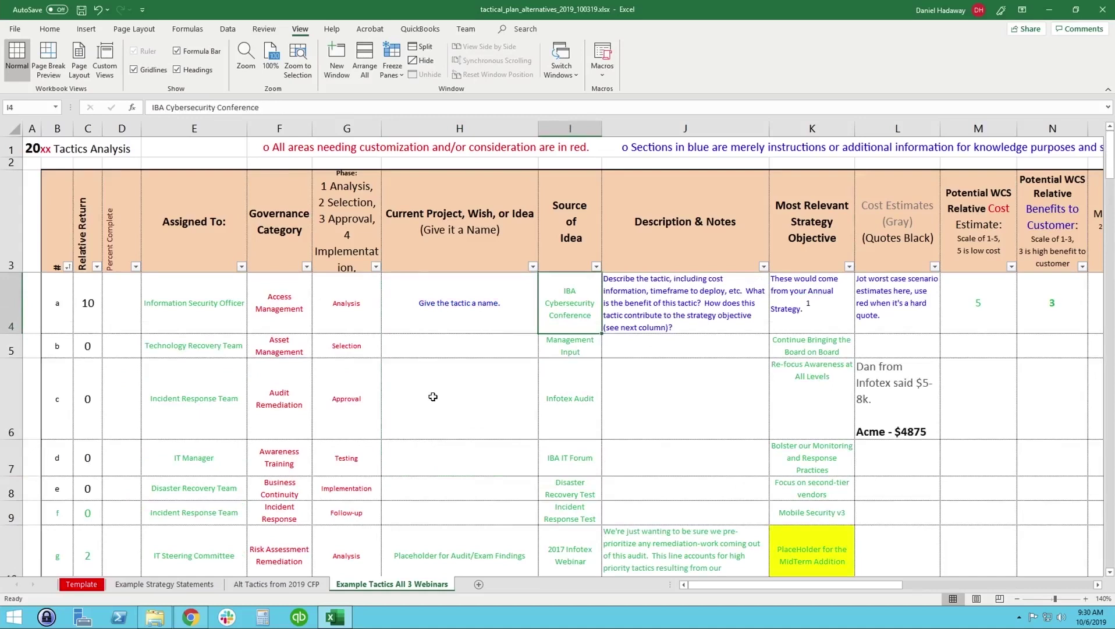
{"action": "key", "text": "alt+Tab"}
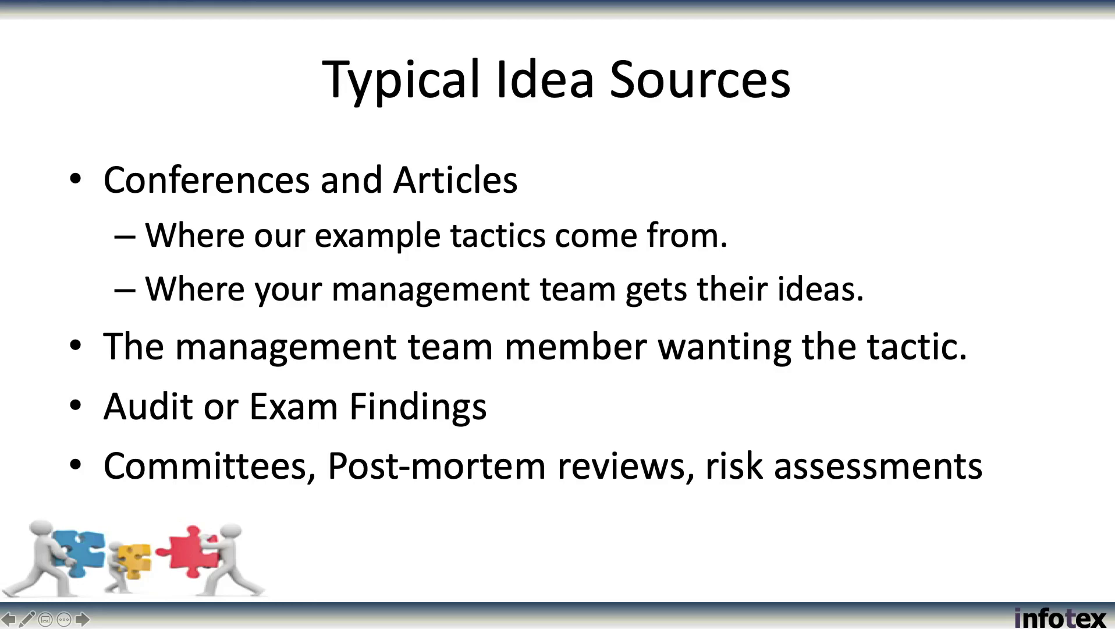
{"action": "key", "text": "alt+Tab"}
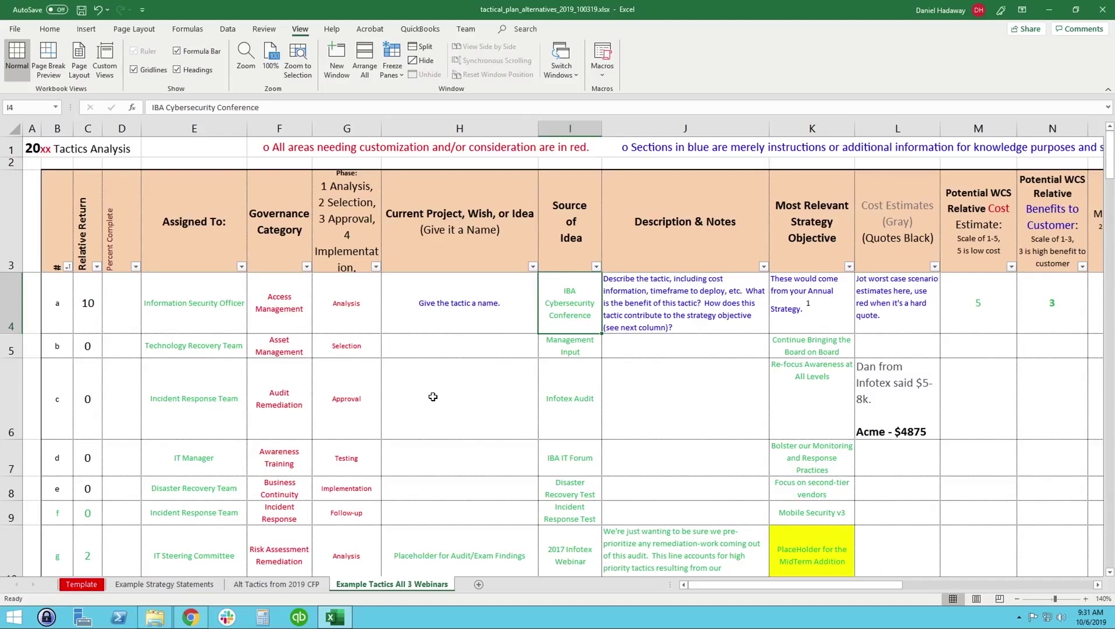
Go back along row 4 to the Relative Return column and examine the formula in C5
{"action": "key", "text": "Left"}
{"action": "key", "text": "Left"}
{"action": "key", "text": "Left"}
{"action": "key", "text": "Left"}
{"action": "key", "text": "Left"}
{"action": "key", "text": "Left"}
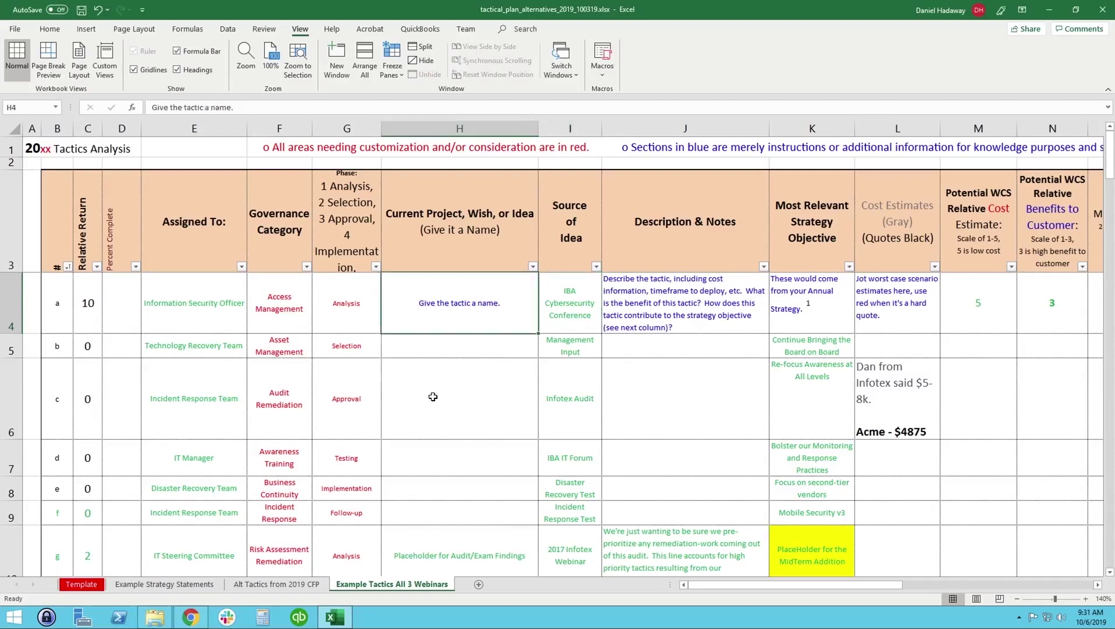
{"action": "key", "text": "Down"}
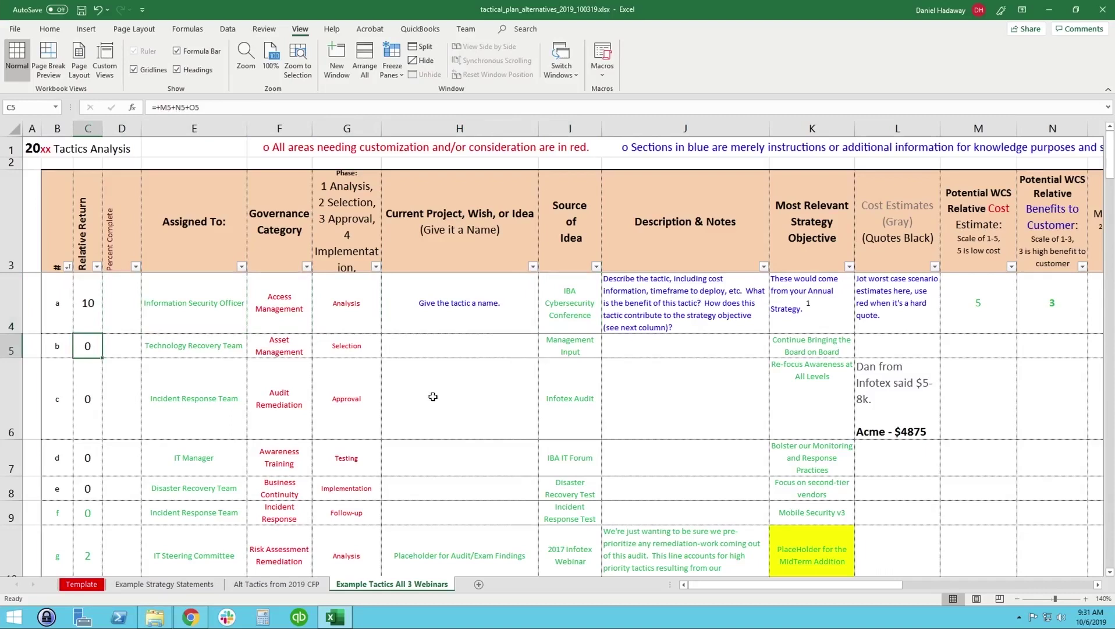
Check the Governance Category entry in F5 and return to the Relative Return cell in the same row
{"action": "key", "text": "Right"}
{"action": "key", "text": "Right"}
{"action": "key", "text": "Right"}
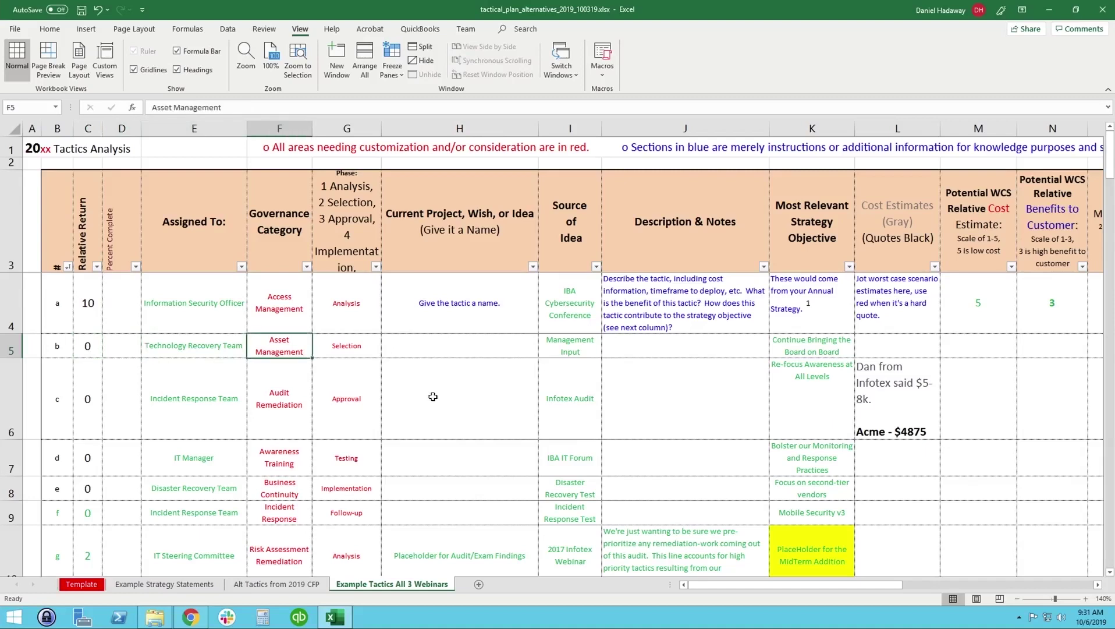
{"action": "key", "text": "Left"}
{"action": "key", "text": "Left"}
{"action": "key", "text": "Left"}
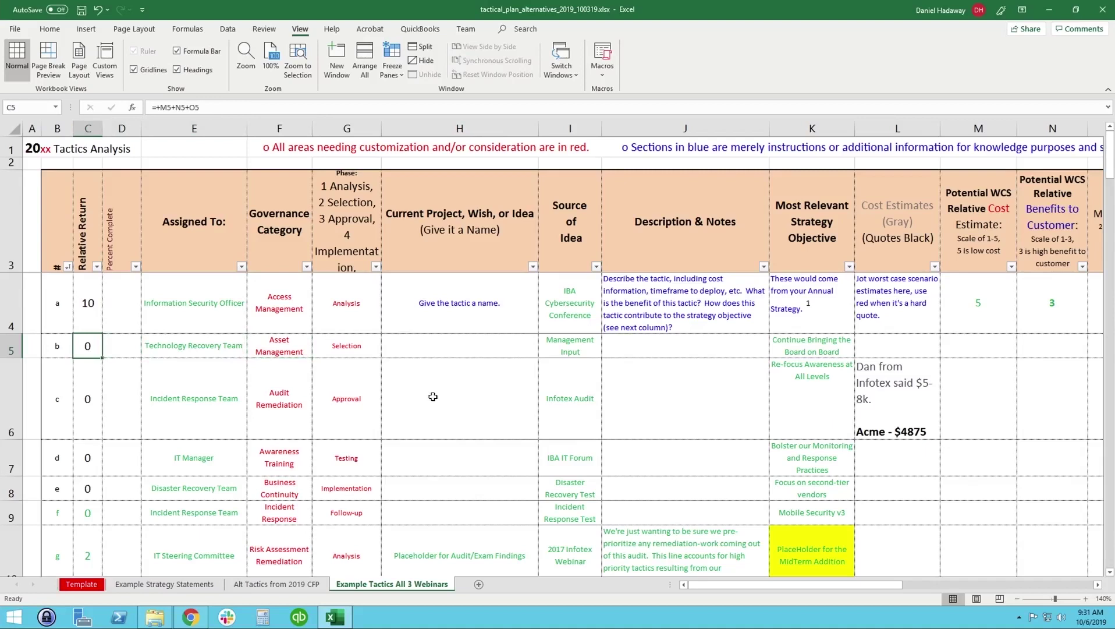
Move along row 5 to the Most Relevant Strategy Objective entry in K5
{"action": "key", "text": "Right"}
{"action": "key", "text": "Right"}
{"action": "key", "text": "Right"}
{"action": "key", "text": "Right"}
{"action": "key", "text": "Right"}
{"action": "key", "text": "Right"}
{"action": "key", "text": "Right"}
{"action": "key", "text": "Right"}
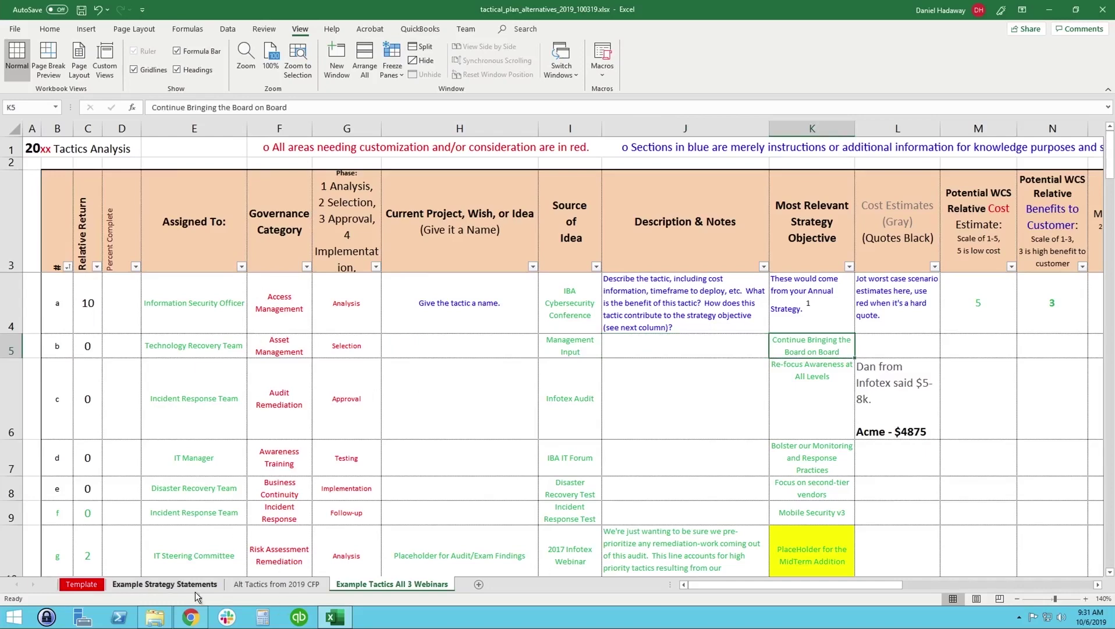
View the Example Strategy Statements sheet and the strategy objective entries around K45 on the Alt Tactics from 2019 CFP sheet
{"action": "left_click", "coordinate": [163, 585]}
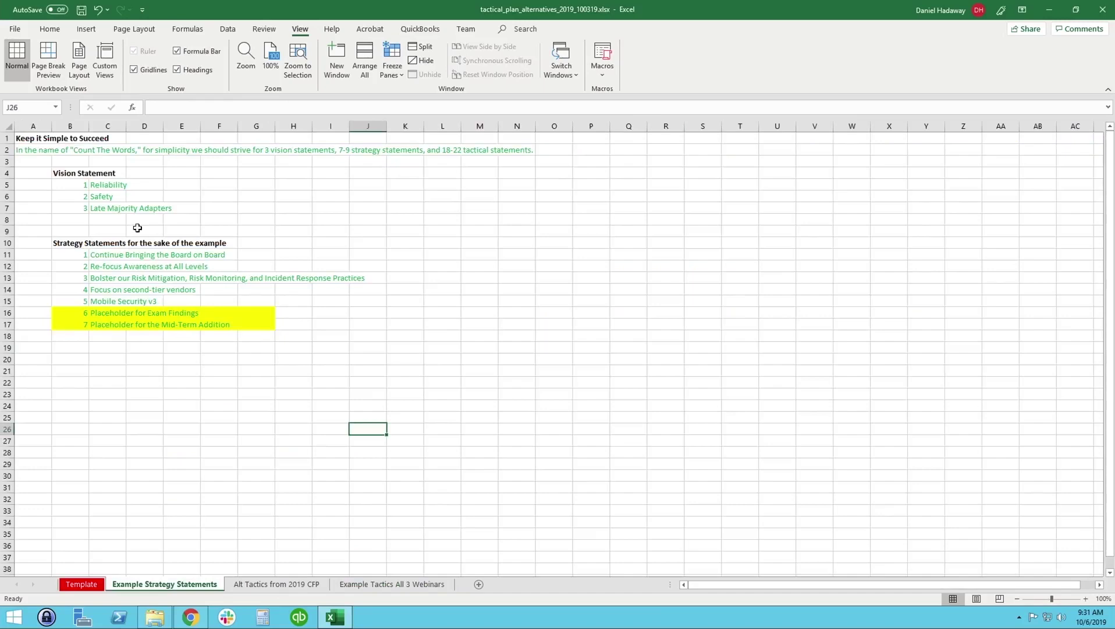
{"action": "left_click", "coordinate": [392, 584]}
{"action": "left_click", "coordinate": [315, 579]}
{"action": "left_click", "coordinate": [582, 302]}
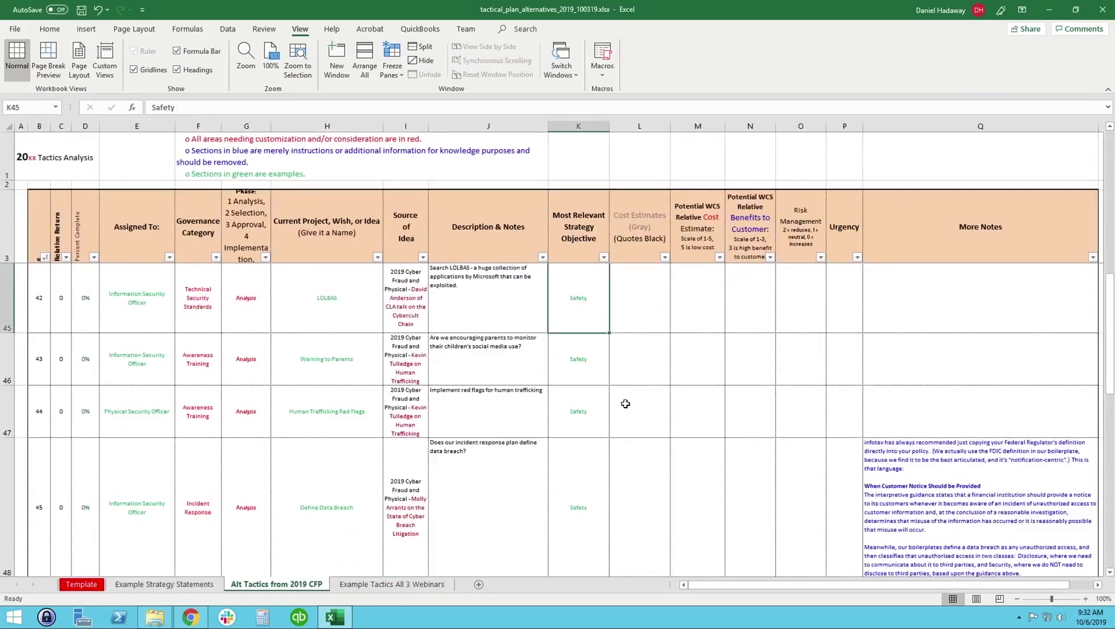
{"action": "scroll", "coordinate": [518, 361], "scroll_direction": "up", "scroll_amount": 8}
Compare the Safety vision statement in C6 of Example Strategy Statements with the Alt Tactics objectives, and return to Example Tactics All 3 Webinars
{"action": "left_click", "coordinate": [180, 587]}
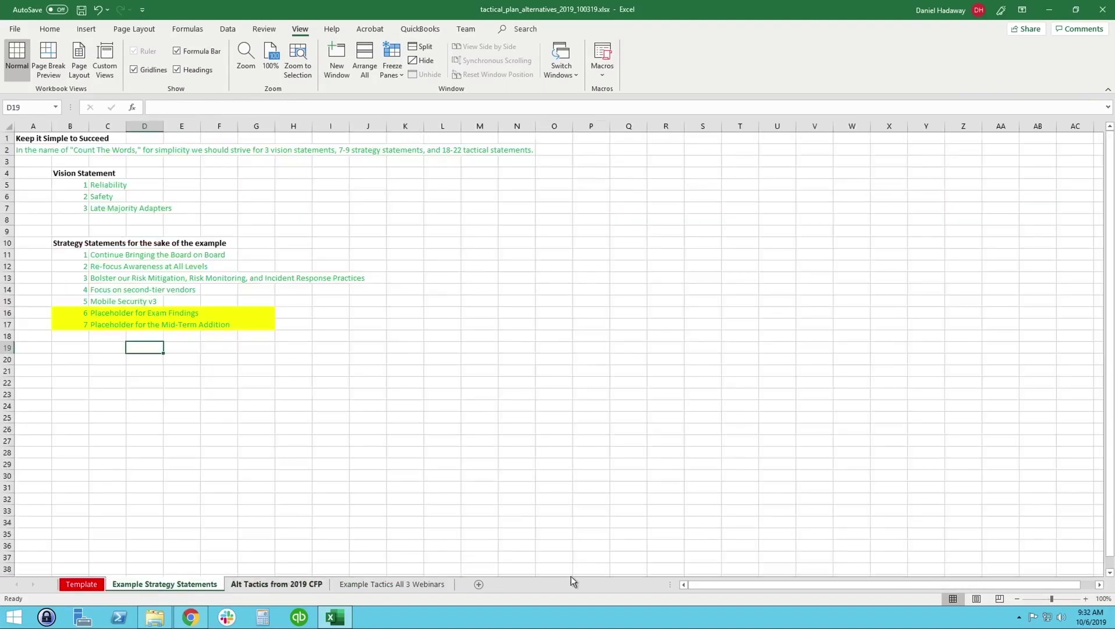
{"action": "left_click", "coordinate": [117, 197]}
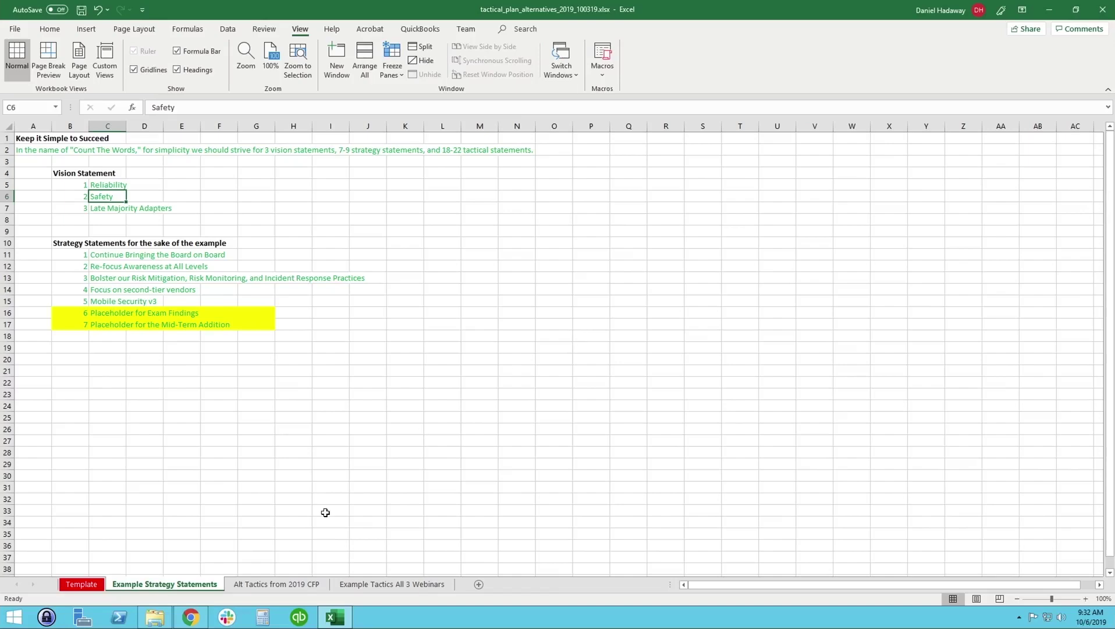
{"action": "left_click", "coordinate": [272, 585]}
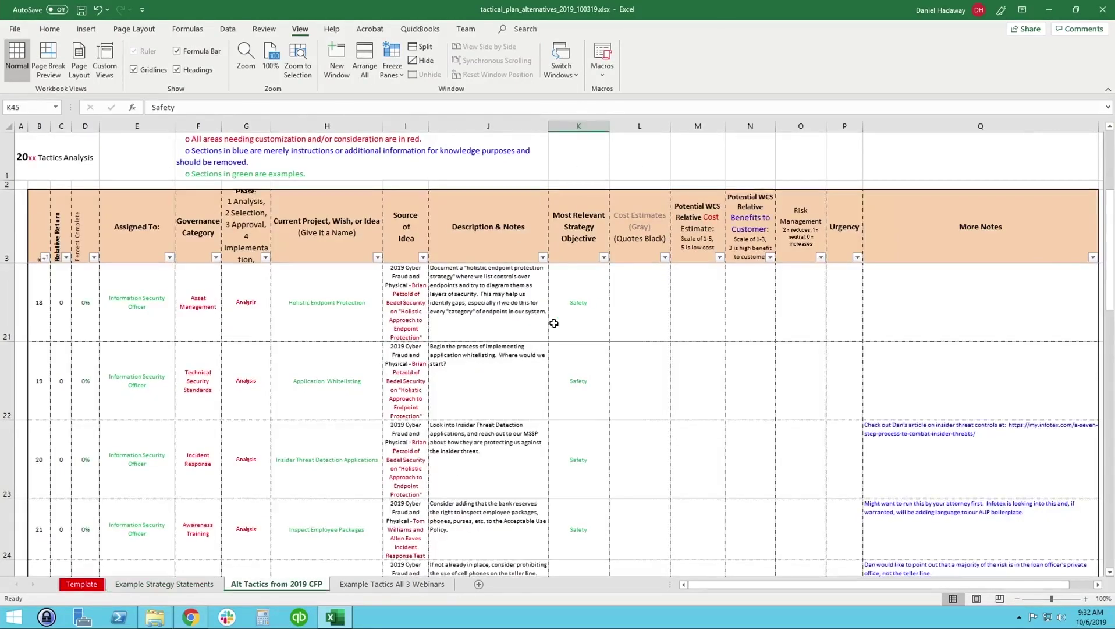
{"action": "left_click", "coordinate": [384, 584]}
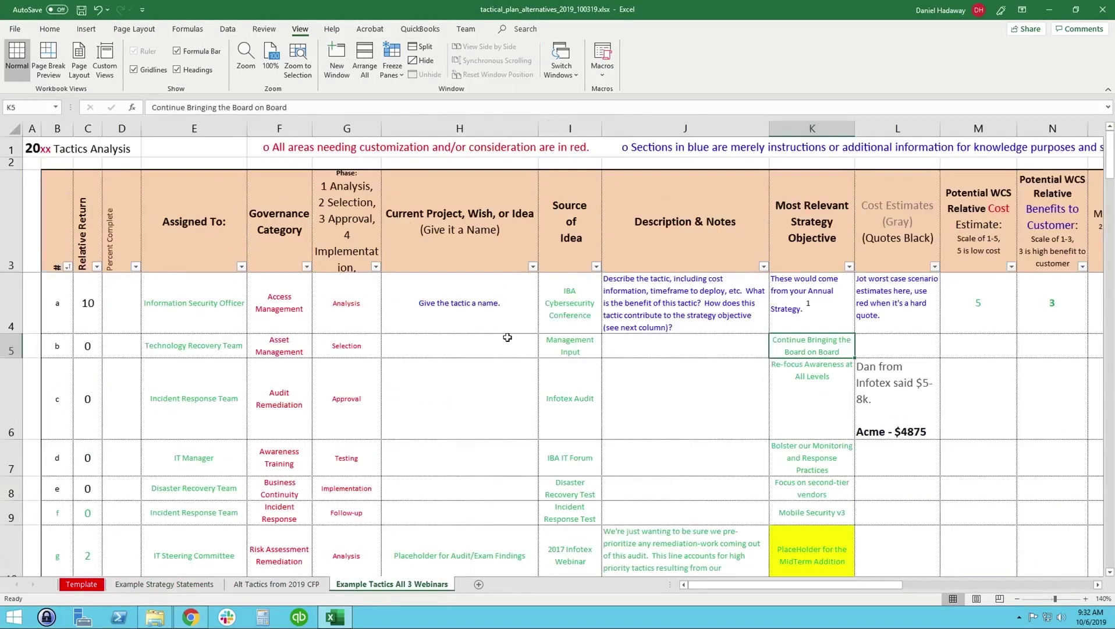
Examine the Description & Notes instructions in J4 and the Relative Return formula in C4
{"action": "left_click", "coordinate": [687, 330]}
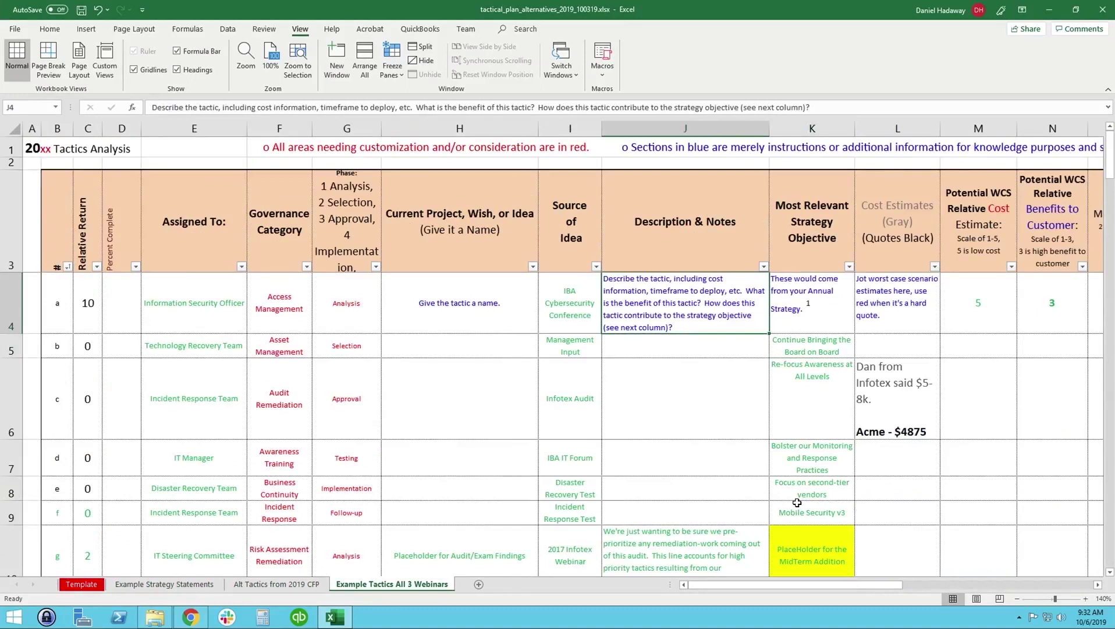
{"action": "key", "text": "Left"}
{"action": "key", "text": "Left"}
{"action": "key", "text": "Left"}
{"action": "key", "text": "Left"}
{"action": "key", "text": "Left"}
{"action": "key", "text": "Left"}
{"action": "key", "text": "Left"}
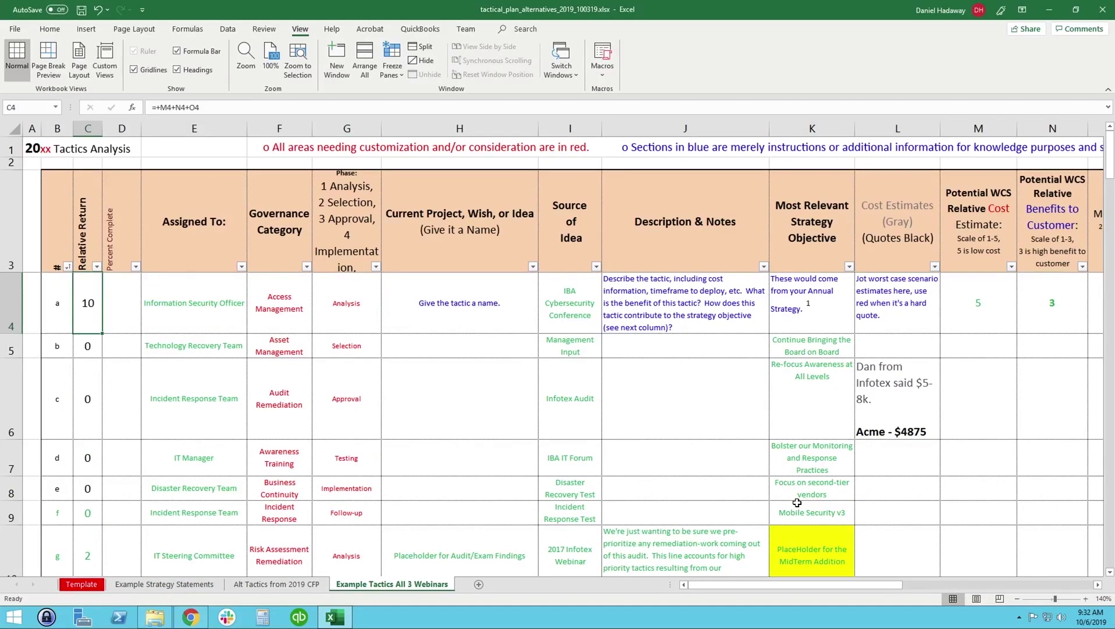
Return along row 4 from the Relative Return cell to the Description & Notes cell J4
{"action": "key", "text": "Right"}
{"action": "key", "text": "Right"}
{"action": "key", "text": "Right"}
{"action": "key", "text": "Right"}
{"action": "key", "text": "Right"}
{"action": "key", "text": "Right"}
{"action": "key", "text": "Right"}
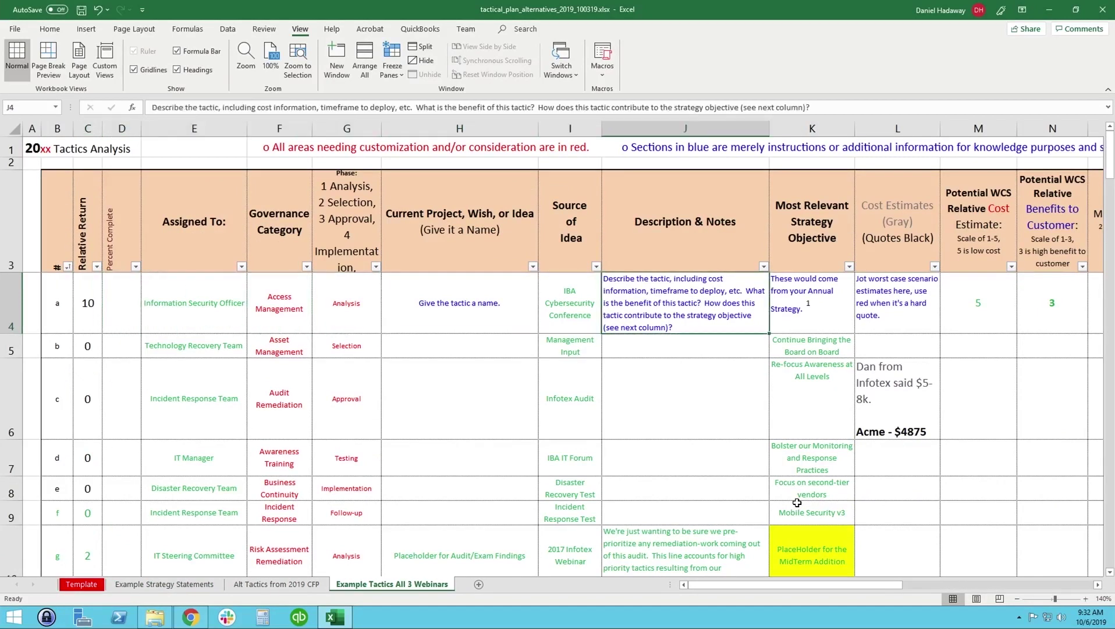
View the presentation's Iterative Tactical Analysis slide, and return to the workbook to examine the Cost Estimates examples in L4 and L6
{"action": "key", "text": "alt+Tab"}
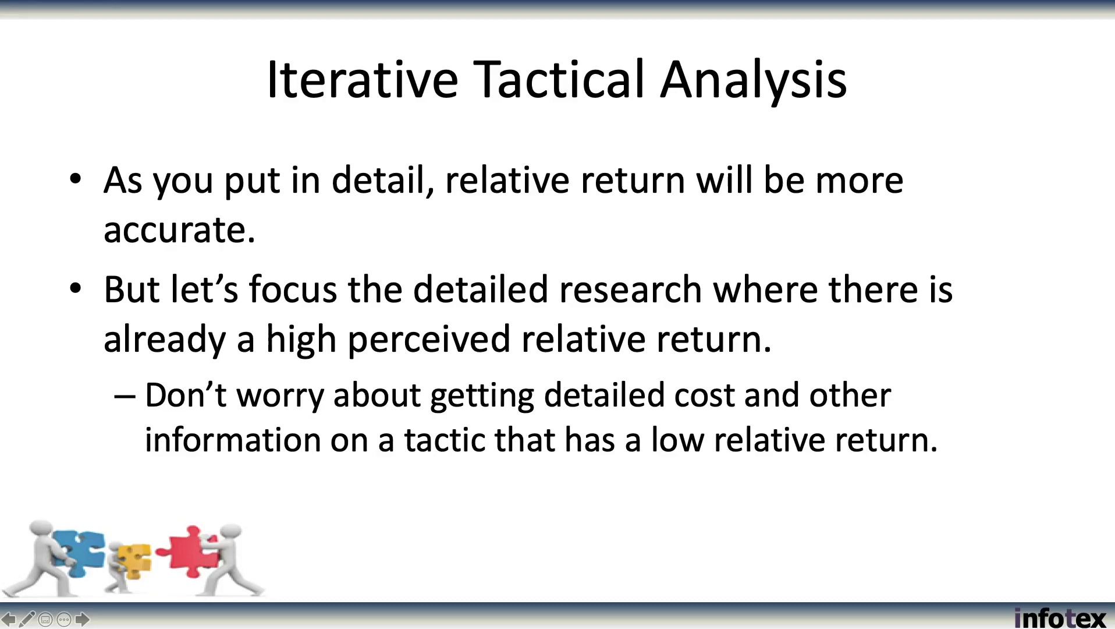
{"action": "key", "text": "alt+Tab"}
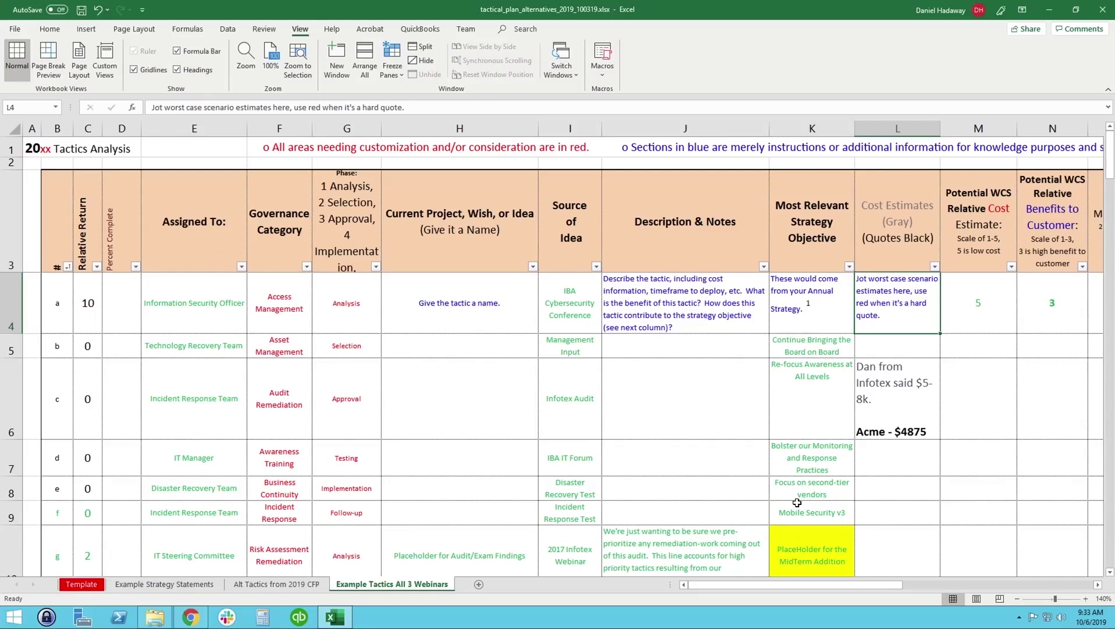
{"action": "key", "text": "Down"}
{"action": "key", "text": "Down"}
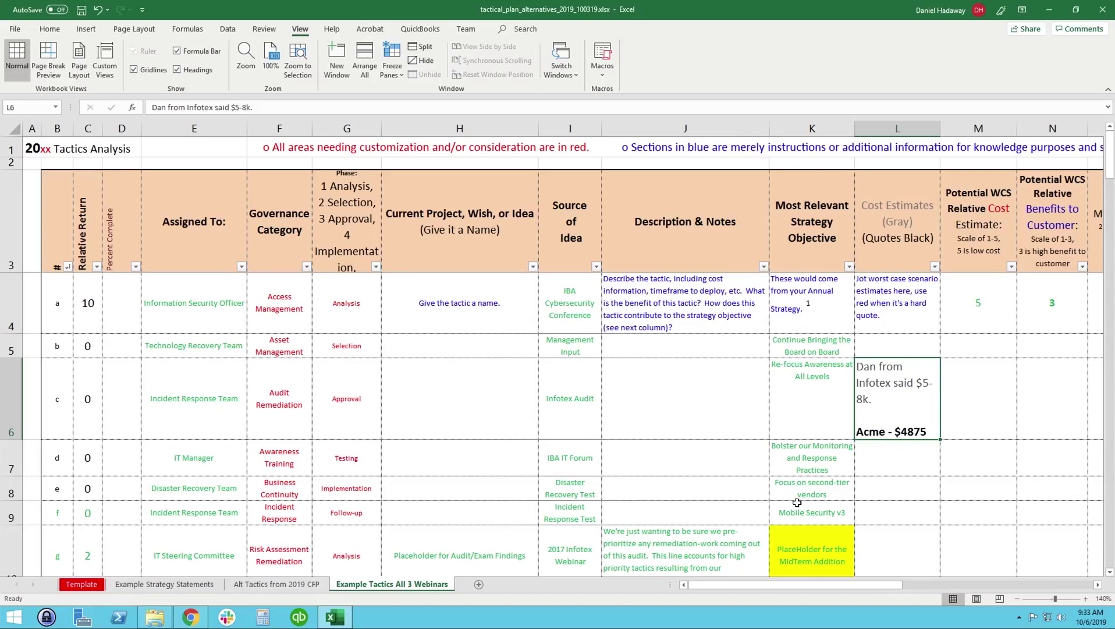
Go back along row 6 to the Relative Return formula in C6
{"action": "key", "text": "Left"}
{"action": "key", "text": "Left"}
{"action": "key", "text": "Left"}
{"action": "key", "text": "Left"}
{"action": "key", "text": "Left"}
{"action": "key", "text": "Left"}
{"action": "key", "text": "Left"}
{"action": "key", "text": "Left"}
{"action": "key", "text": "Left"}
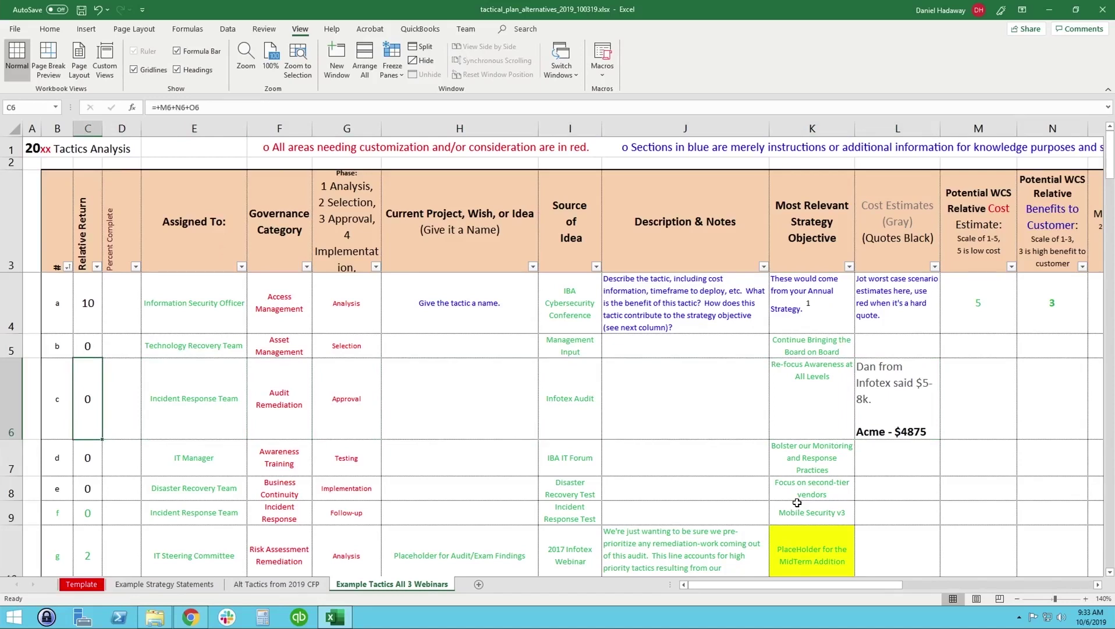
Return along row 6 to the cost estimate example in L6 and review the Cost Estimates instructions in L4
{"action": "key", "text": "Right"}
{"action": "key", "text": "Right"}
{"action": "key", "text": "Right"}
{"action": "key", "text": "Right"}
{"action": "key", "text": "Right"}
{"action": "key", "text": "Right"}
{"action": "key", "text": "Right"}
{"action": "key", "text": "Right"}
{"action": "key", "text": "Right"}
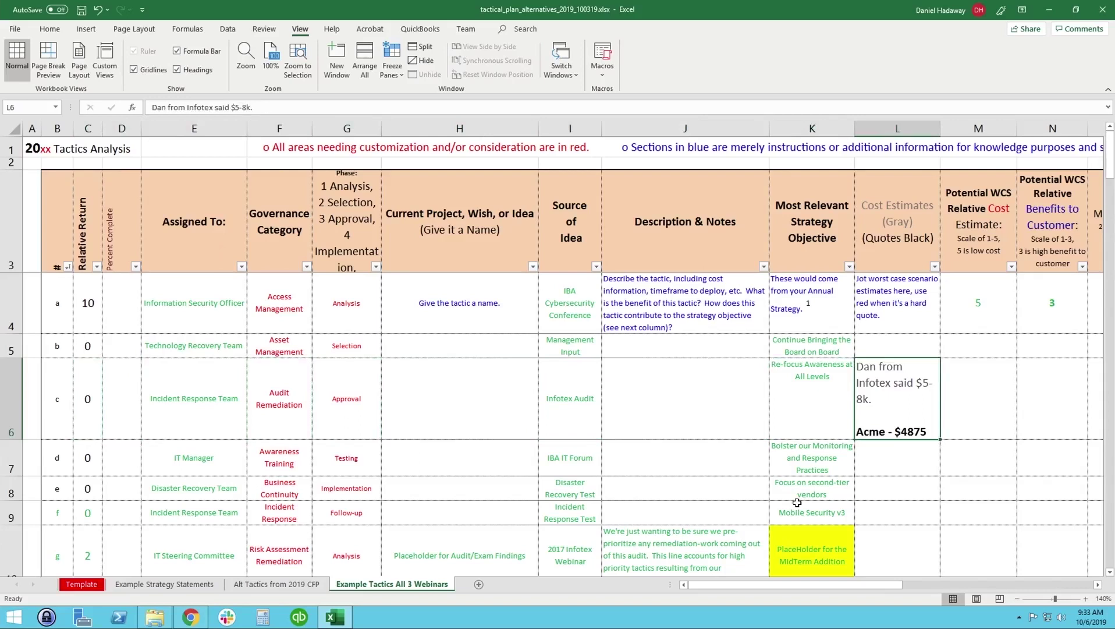
{"action": "left_click", "coordinate": [832, 392]}
{"action": "left_click", "coordinate": [894, 297]}
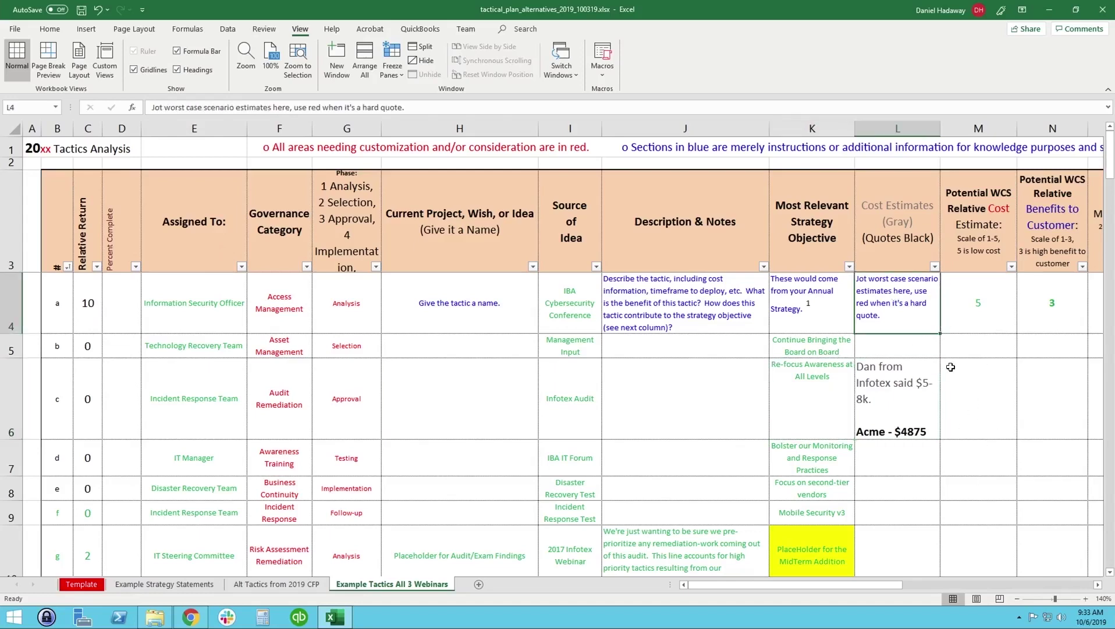
Look through row 4's relative cost, customer benefit, Risk Management, Urgency and More Notes entries, and return to M4
{"action": "left_click", "coordinate": [973, 317]}
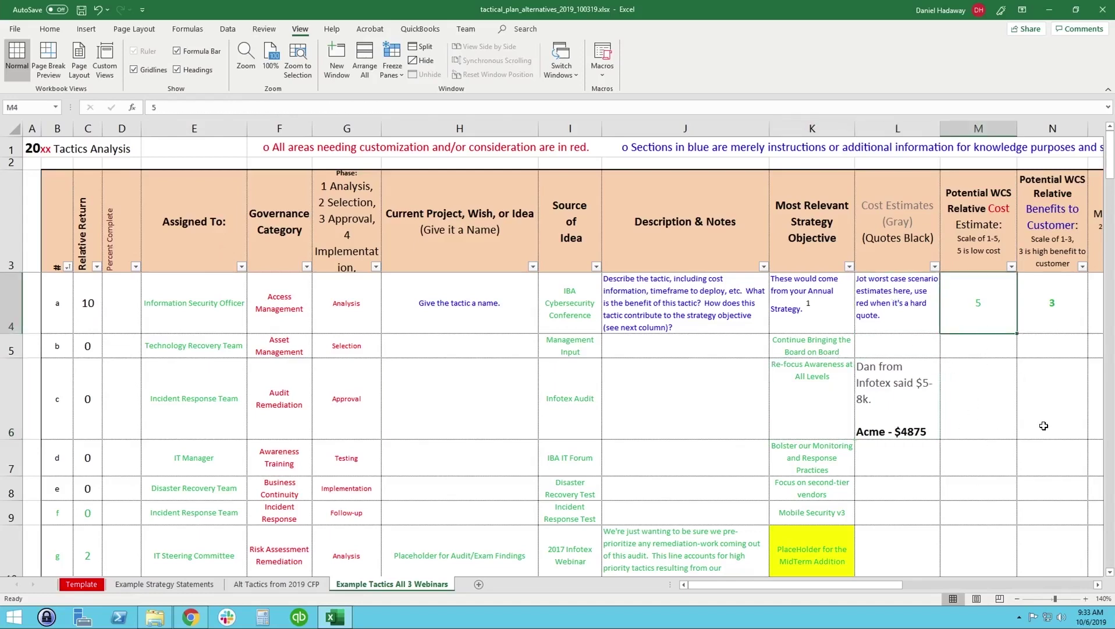
{"action": "key", "text": "Right"}
{"action": "key", "text": "Right"}
{"action": "key", "text": "Right"}
{"action": "key", "text": "Left"}
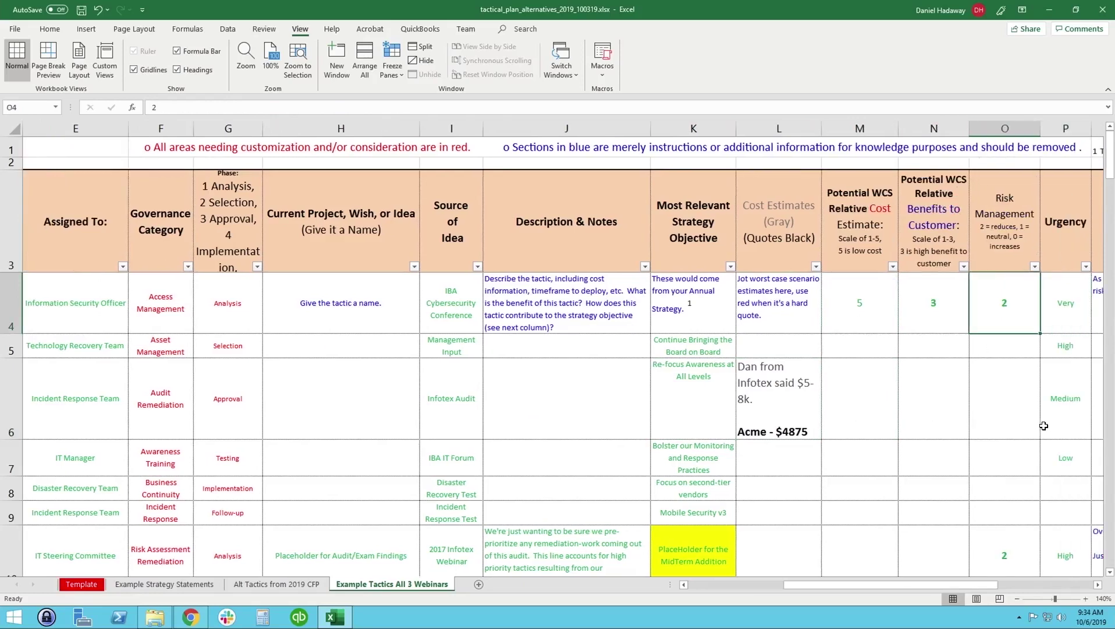
{"action": "key", "text": "Right"}
{"action": "key", "text": "Right"}
{"action": "key", "text": "Left"}
{"action": "key", "text": "Left"}
{"action": "key", "text": "Left"}
{"action": "key", "text": "Left"}
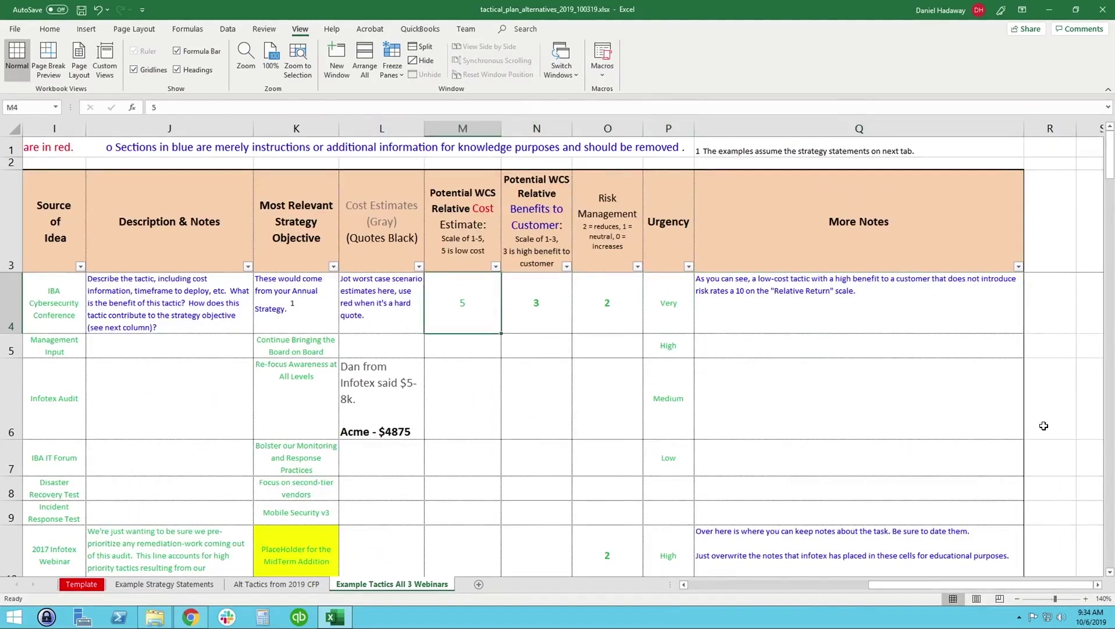
Point out the three scores behind the relative return in M4, N4 and O4, ending on the relative cost estimate
{"action": "key", "text": "Right"}
{"action": "key", "text": "Right"}
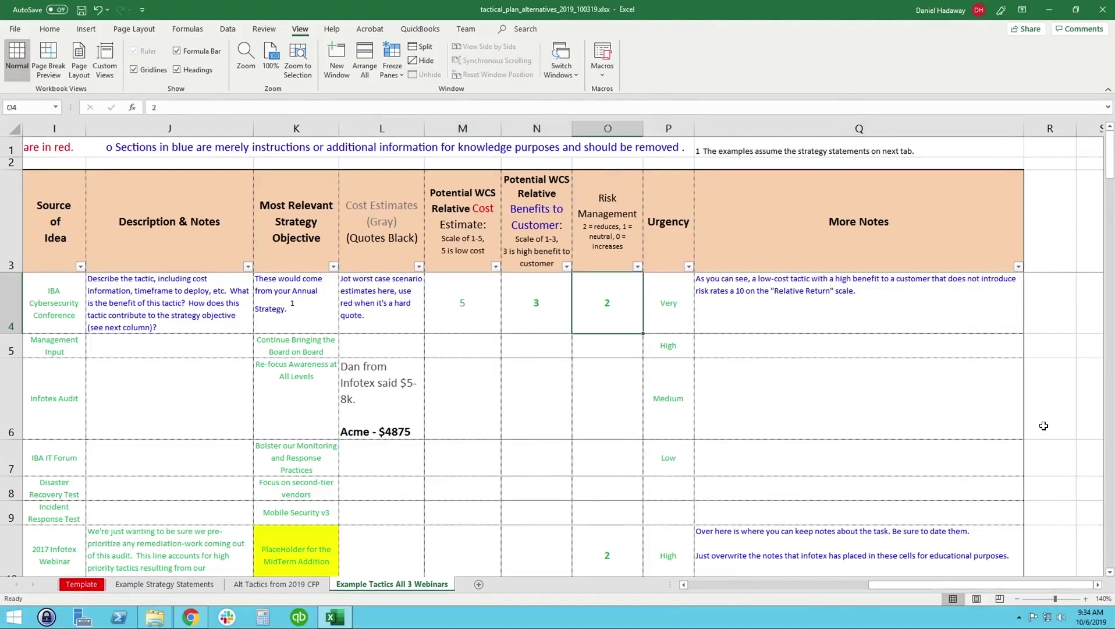
{"action": "left_click", "coordinate": [470, 323]}
{"action": "left_click", "coordinate": [549, 319]}
{"action": "left_click", "coordinate": [594, 309]}
{"action": "key", "text": "Left"}
{"action": "key", "text": "Left"}
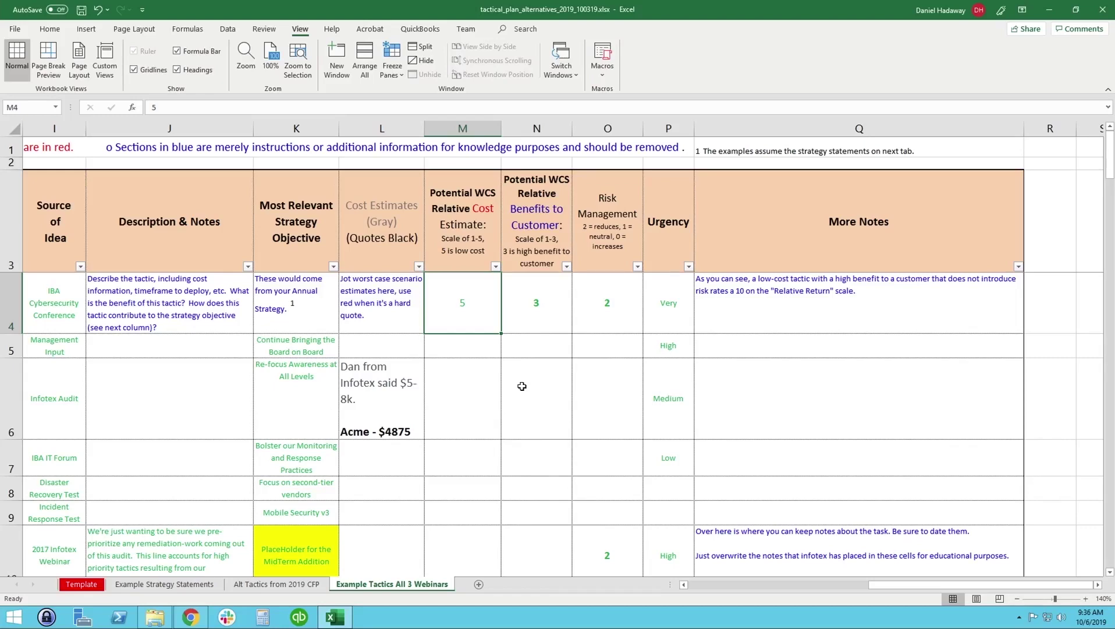
Go back along row 4 to the Relative Return cell C4 and examine its formula
{"action": "key", "text": "Left"}
{"action": "key", "text": "Left"}
{"action": "key", "text": "Left"}
{"action": "key", "text": "Left"}
{"action": "key", "text": "Left"}
{"action": "key", "text": "Left"}
{"action": "key", "text": "Left"}
{"action": "key", "text": "Left"}
{"action": "key", "text": "Left"}
{"action": "key", "text": "Left"}
{"action": "key", "text": "Left"}
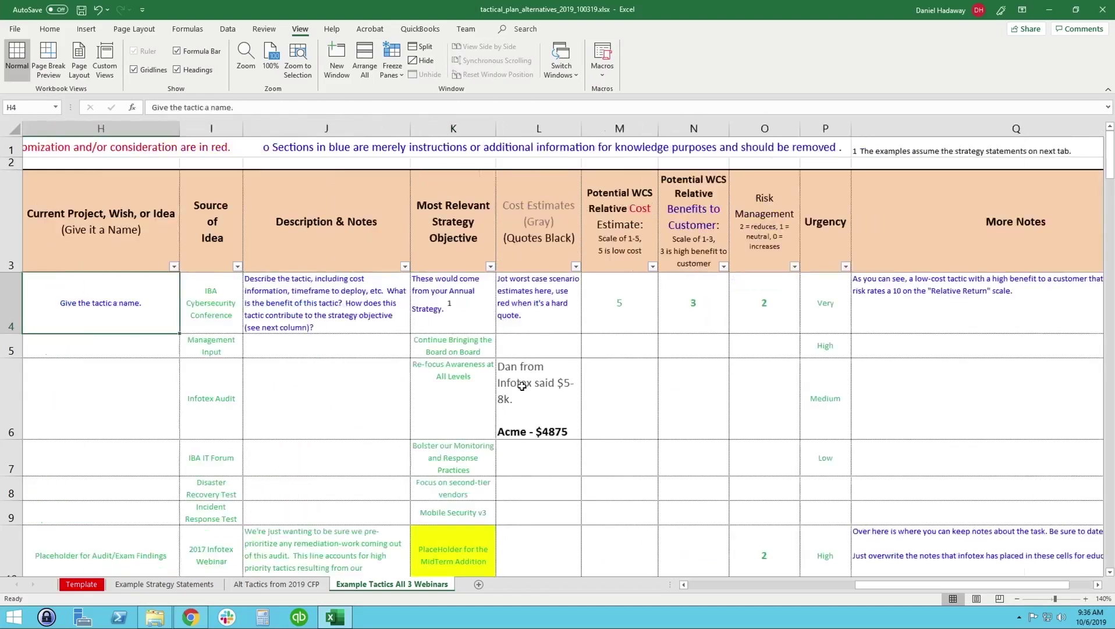
{"action": "key", "text": "Left"}
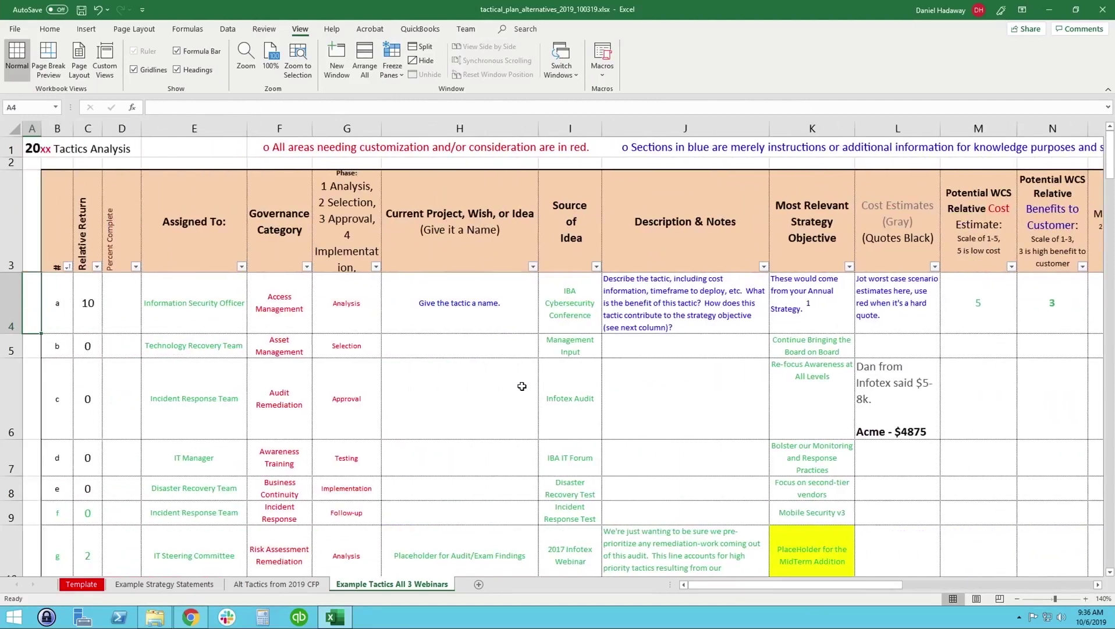
{"action": "key", "text": "Right"}
{"action": "key", "text": "Right"}
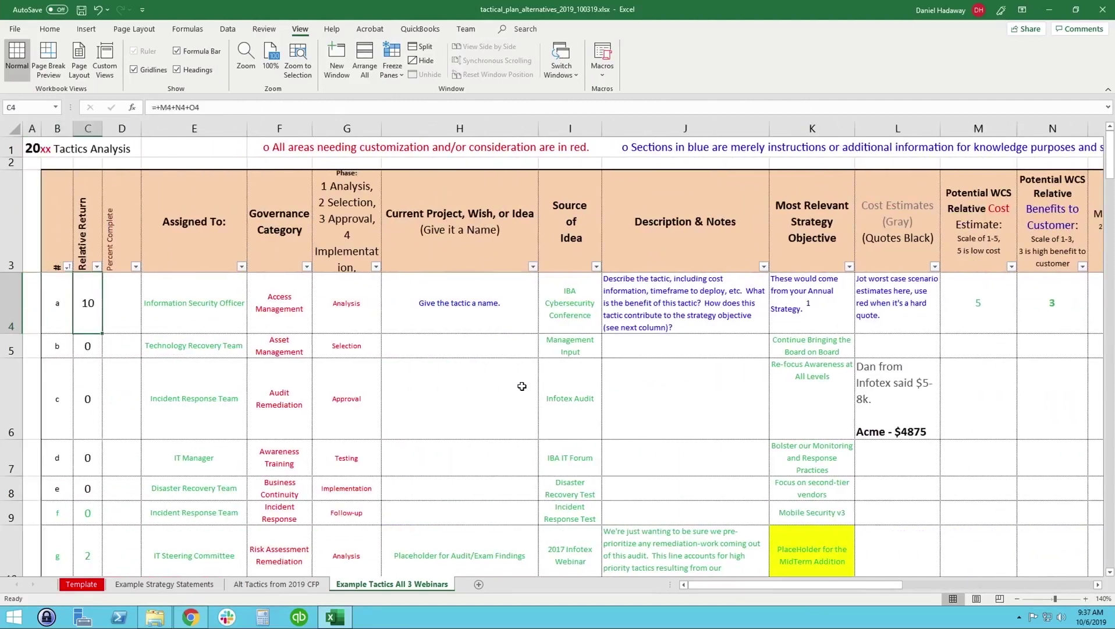
Move along row 4 past the cost, benefit, risk and urgency scores to the More Notes explanation in Q4
{"action": "key", "text": "Right"}
{"action": "key", "text": "Right"}
{"action": "key", "text": "Right"}
{"action": "key", "text": "Right"}
{"action": "key", "text": "Right"}
{"action": "key", "text": "Right"}
{"action": "key", "text": "Right"}
{"action": "key", "text": "Right"}
{"action": "key", "text": "Right"}
{"action": "key", "text": "Right"}
{"action": "key", "text": "Right"}
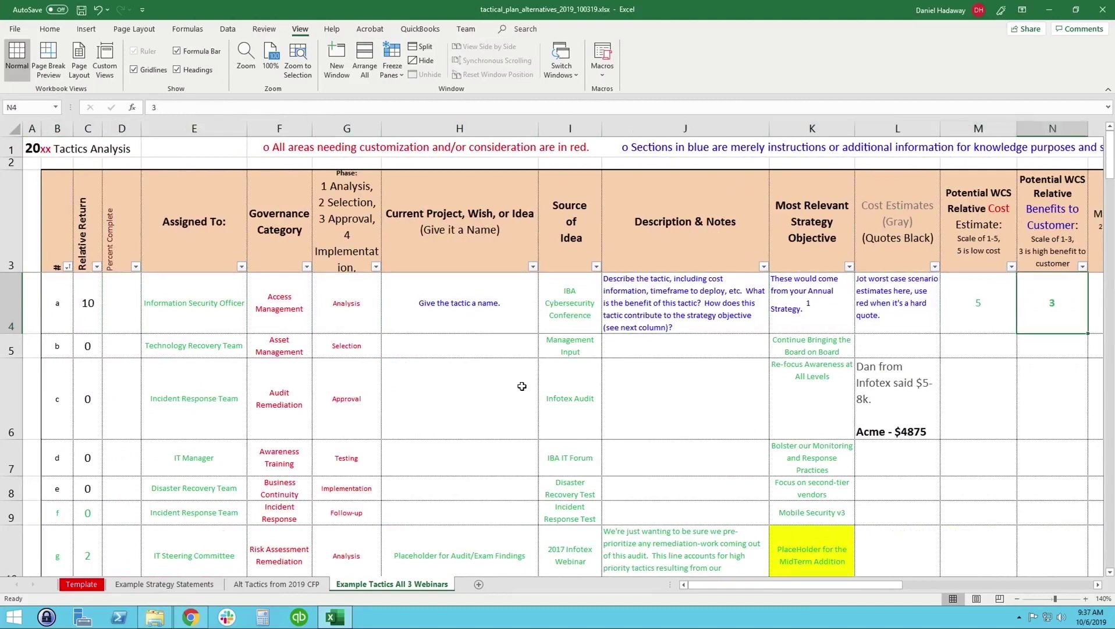
{"action": "key", "text": "Right"}
{"action": "key", "text": "Right"}
{"action": "key", "text": "Right"}
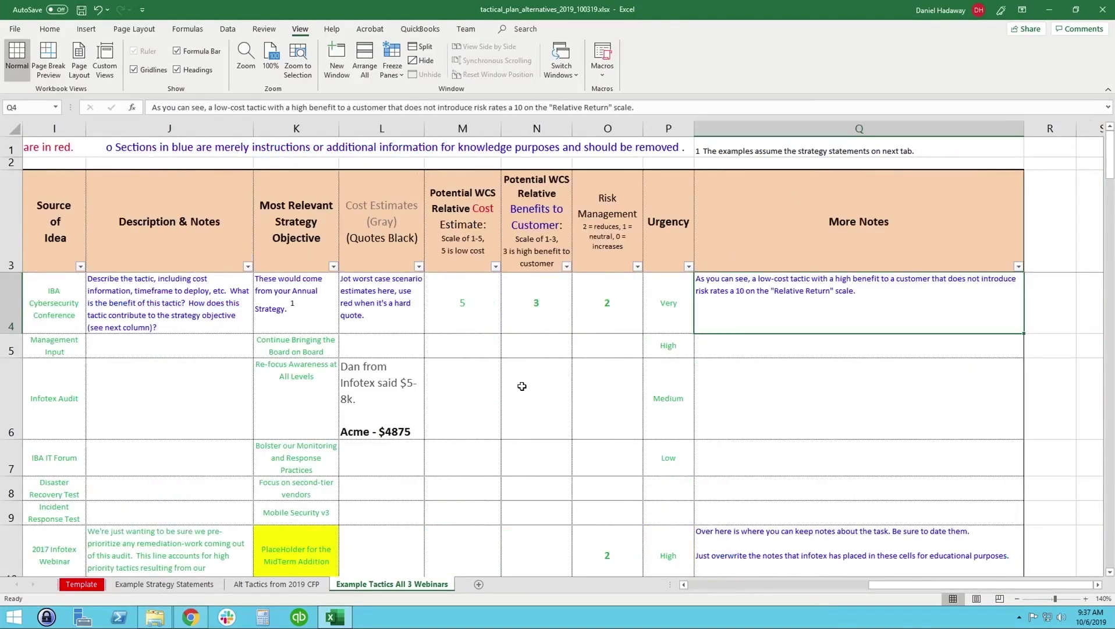
Extend the customer benefits heading in N3 to read "Potential WCS Relative Benefits to Customer or Strategy:"
{"action": "key", "text": "Left"}
{"action": "key", "text": "Left"}
{"action": "key", "text": "Left"}
{"action": "key", "text": "Left"}
{"action": "key", "text": "Right"}
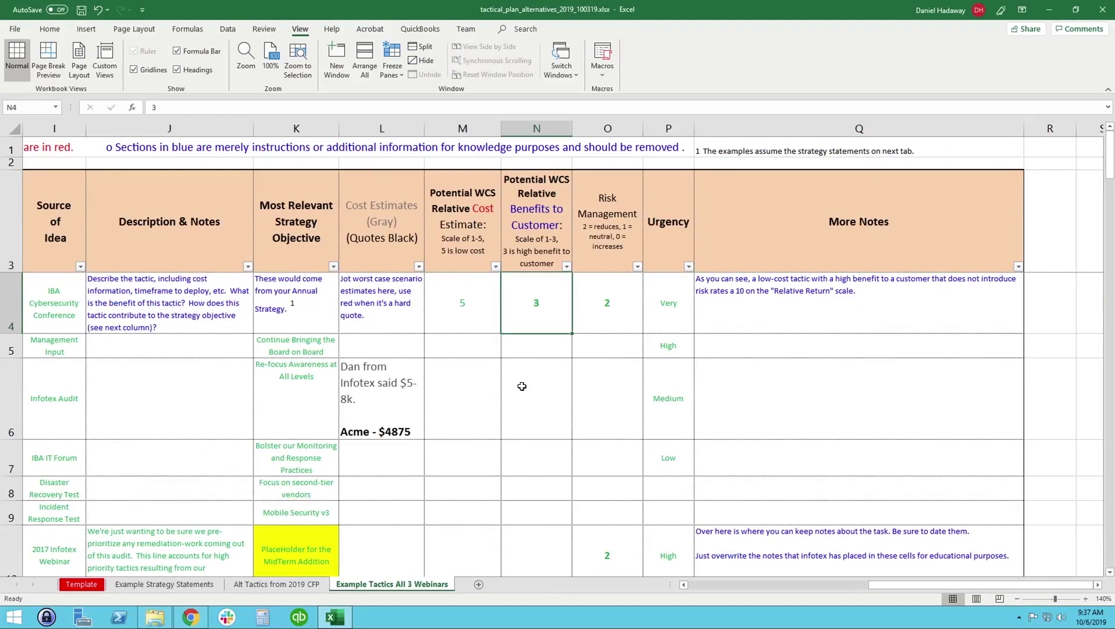
{"action": "left_click", "coordinate": [539, 254]}
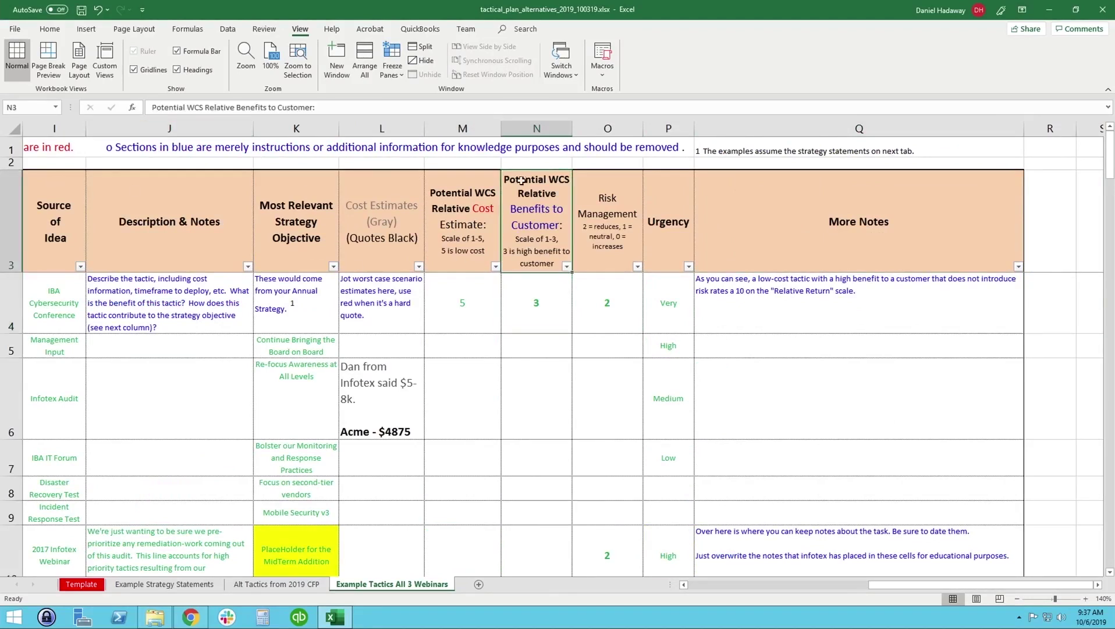
{"action": "left_click", "coordinate": [280, 108]}
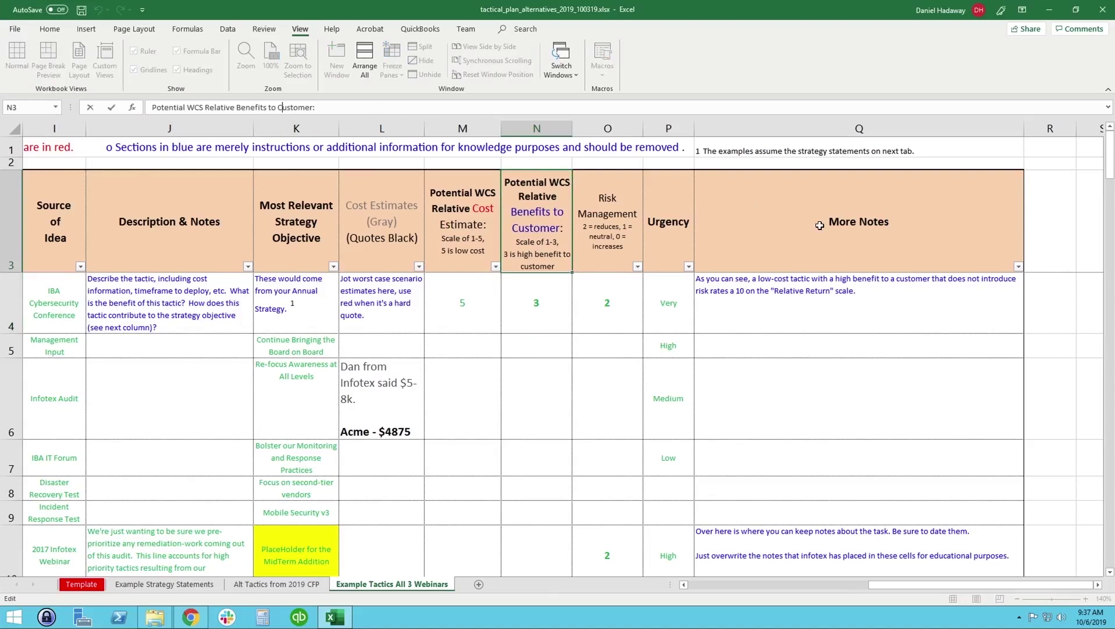
{"action": "key", "text": "Right"}
{"action": "key", "text": "Right"}
{"action": "key", "text": "Right"}
{"action": "key", "text": "Right"}
{"action": "key", "text": "Right"}
{"action": "type", "text": "or S"}
{"action": "type", "text": "trategy"}
{"action": "key", "text": "BackSpace"}
{"action": "key", "text": "BackSpace"}
{"action": "key", "text": "BackSpace"}
{"action": "key", "text": "BackSpace"}
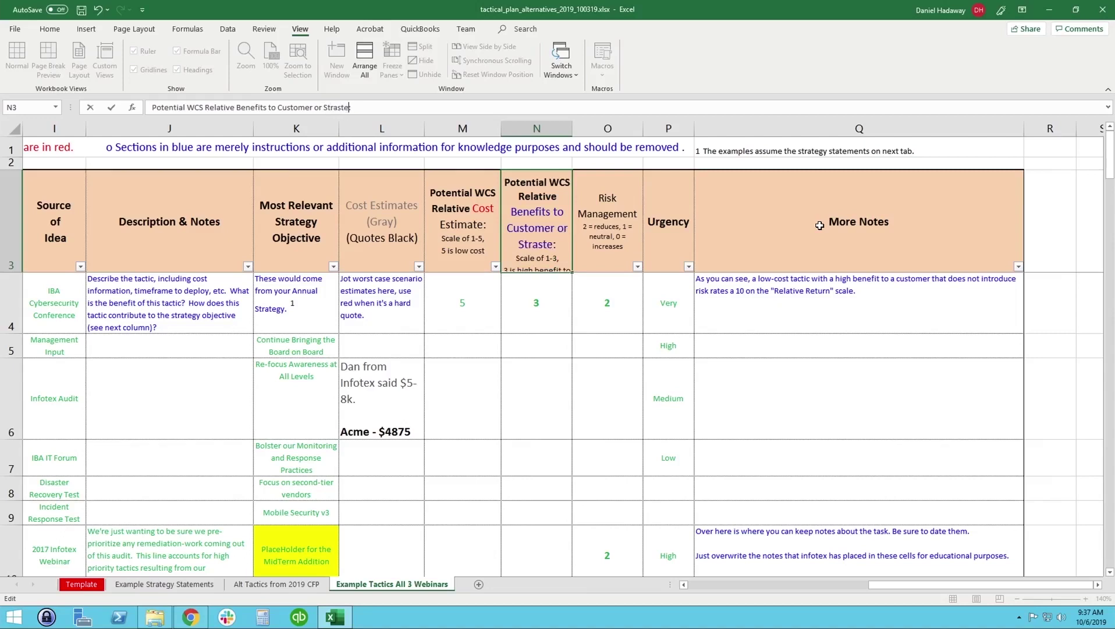
{"action": "type", "text": "te"}
{"action": "key", "text": "Return"}
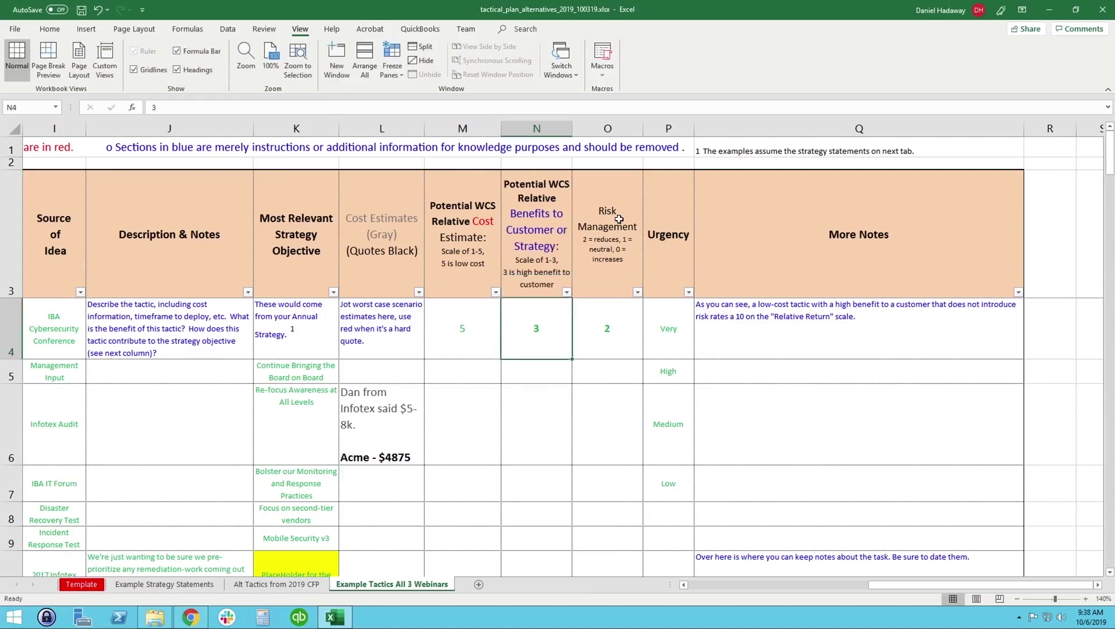
Point out row 4's cost, benefit and risk scores in M4, N4 and O4, and the Risk Management and Urgency headings
{"action": "left_click", "coordinate": [415, 326]}
{"action": "left_click", "coordinate": [535, 328]}
{"action": "key", "text": "Left"}
{"action": "left_click", "coordinate": [553, 333]}
{"action": "left_click", "coordinate": [637, 329]}
{"action": "left_click", "coordinate": [503, 347]}
{"action": "left_click", "coordinate": [437, 349]}
{"action": "left_click", "coordinate": [533, 335]}
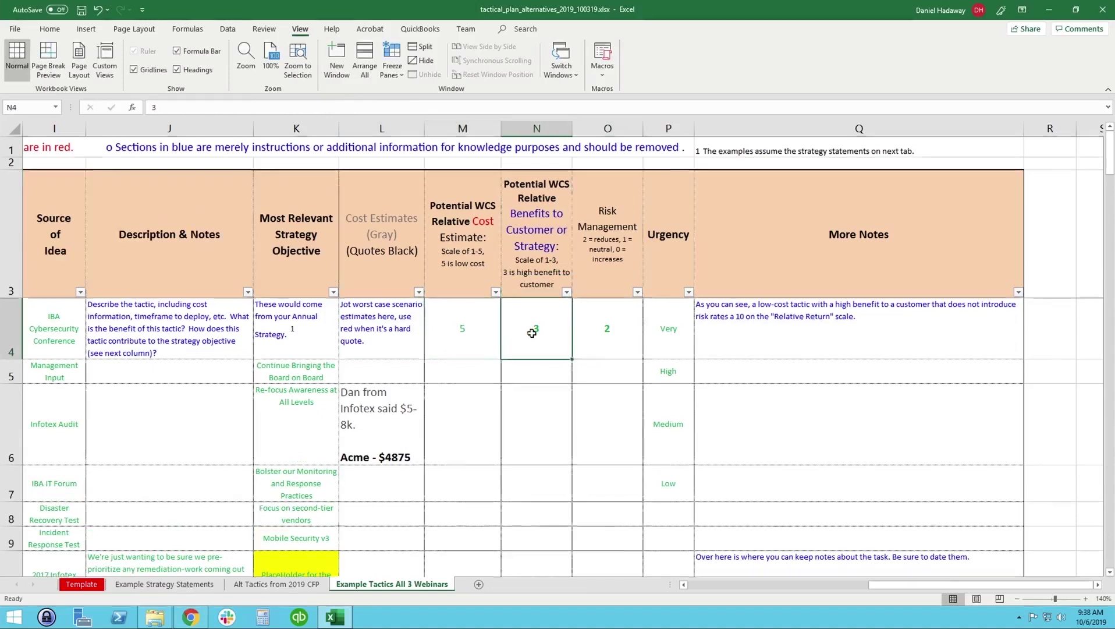
{"action": "left_click", "coordinate": [591, 328]}
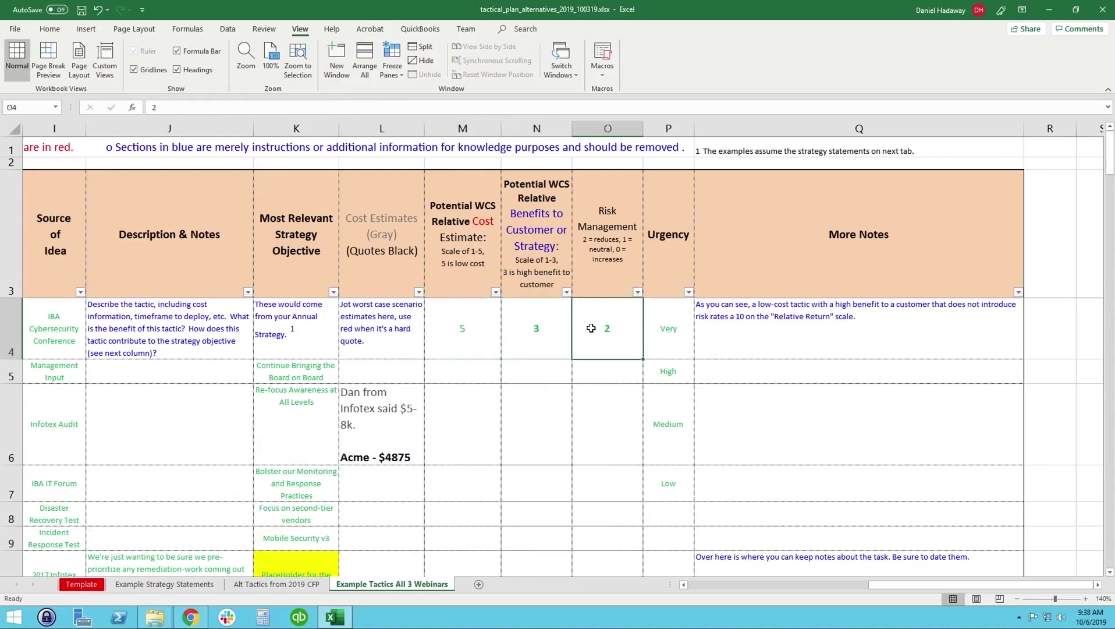
{"action": "left_click", "coordinate": [538, 350]}
{"action": "left_click", "coordinate": [445, 330]}
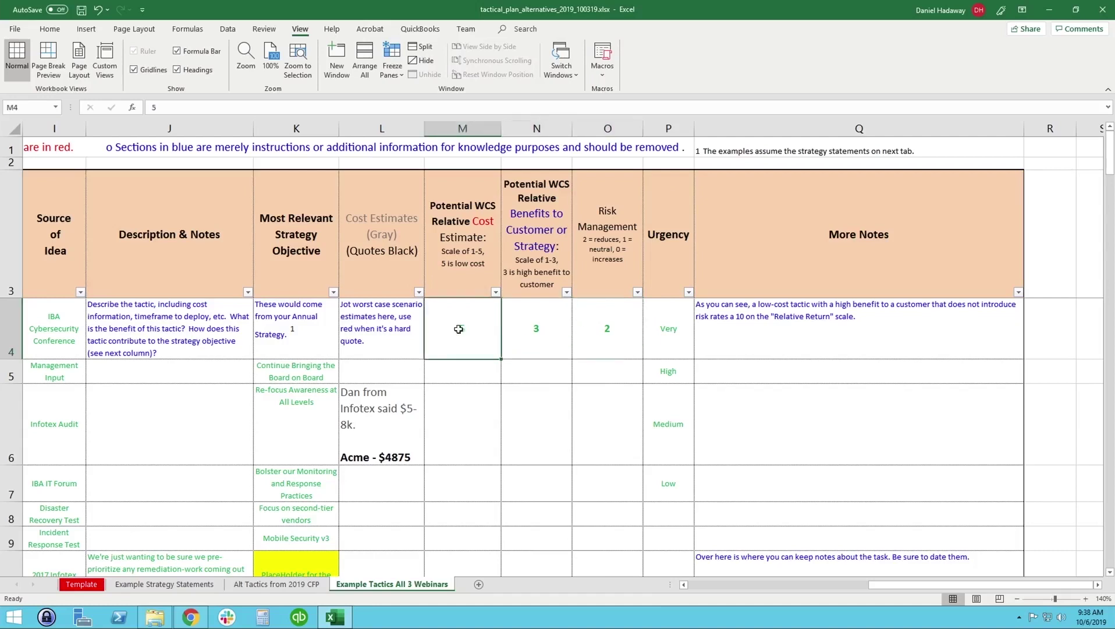
{"action": "left_click", "coordinate": [528, 330]}
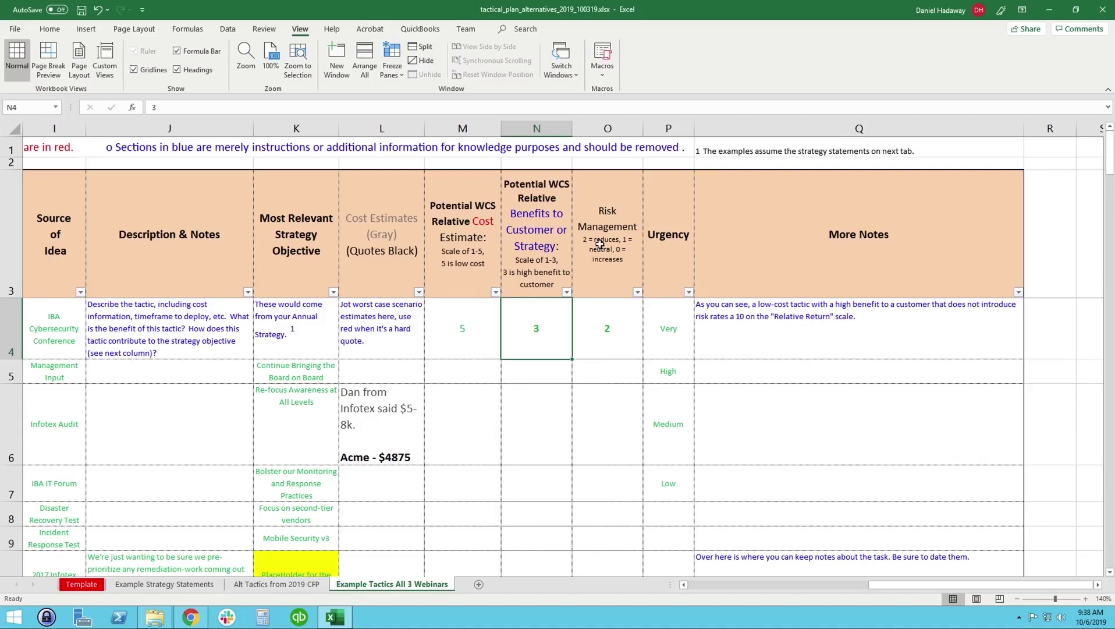
{"action": "left_click", "coordinate": [606, 268]}
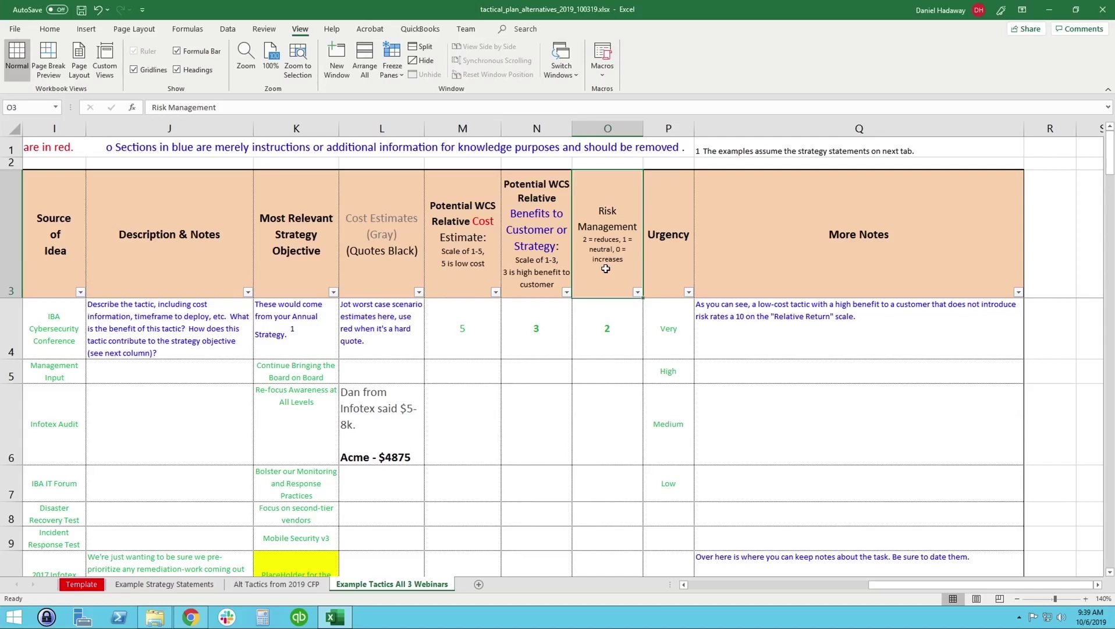
{"action": "key", "text": "Right"}
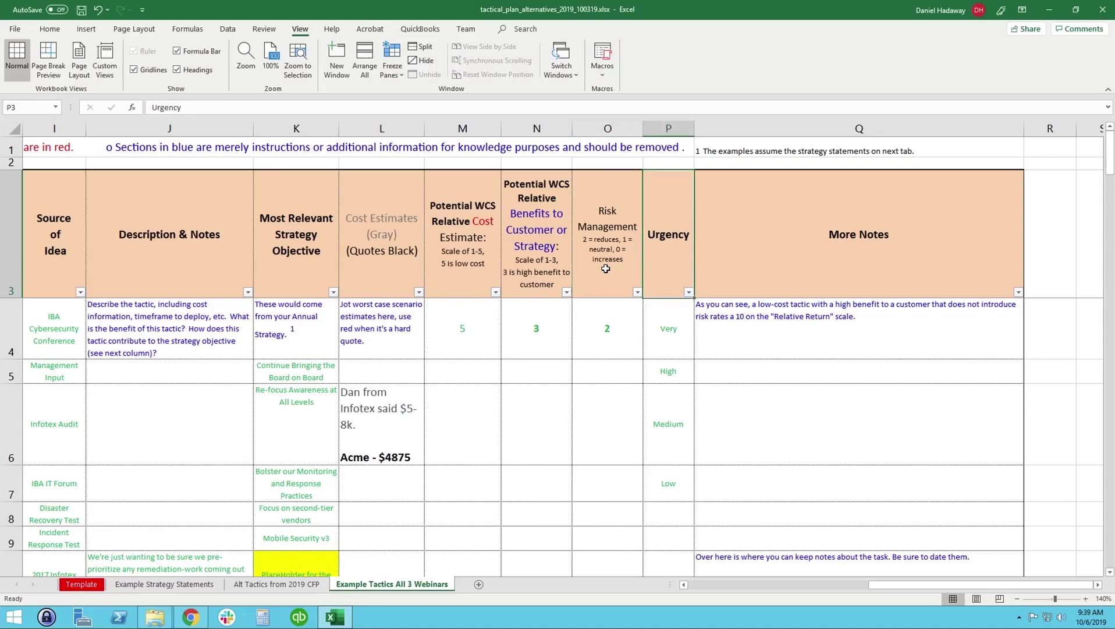
Go back along row 4 from Urgency to the Relative Return formula in C4
{"action": "key", "text": "Down"}
{"action": "key", "text": "Left"}
{"action": "key", "text": "Left"}
{"action": "key", "text": "Left"}
{"action": "key", "text": "Left"}
{"action": "key", "text": "Left"}
{"action": "key", "text": "Left"}
{"action": "key", "text": "Left"}
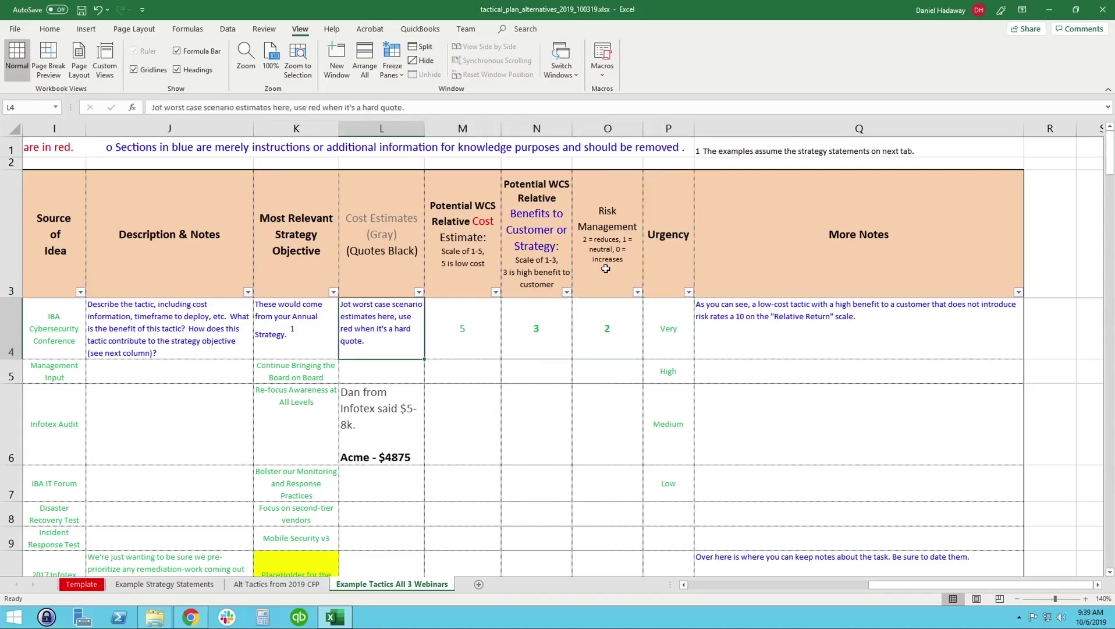
{"action": "key", "text": "Left"}
{"action": "key", "text": "Left"}
{"action": "key", "text": "Left"}
{"action": "key", "text": "Left"}
{"action": "key", "text": "Left"}
{"action": "key", "text": "Left"}
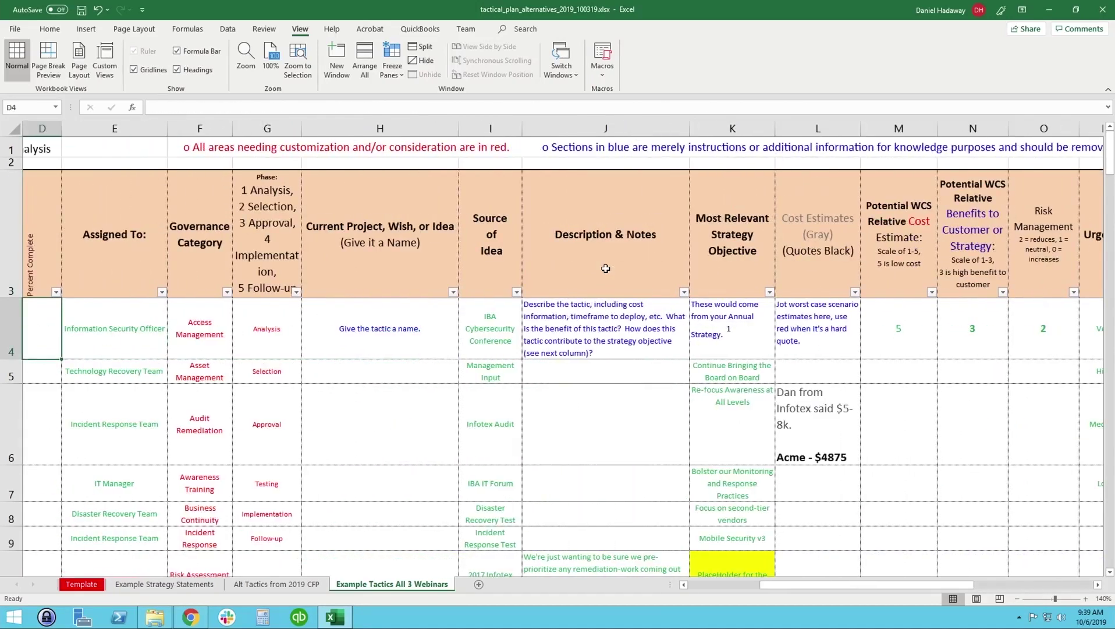
{"action": "key", "text": "Left"}
{"action": "key", "text": "Right"}
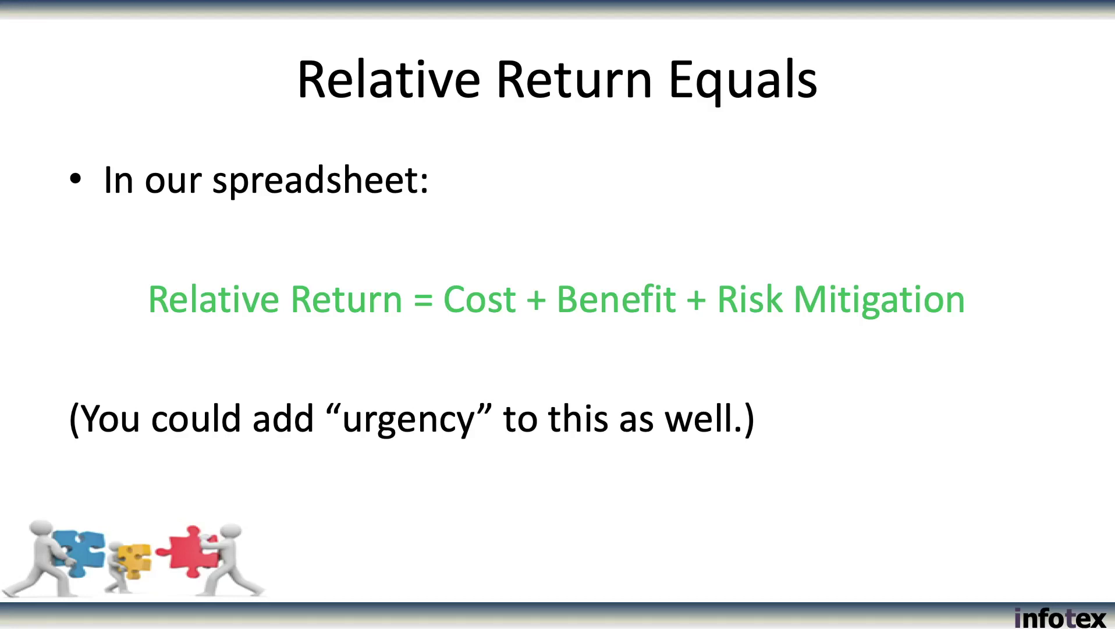
Switch from the Relative Return slide back to the Excel workbook and move along row 4 to More Notes cell Q4
{"action": "key", "text": "alt+Tab"}
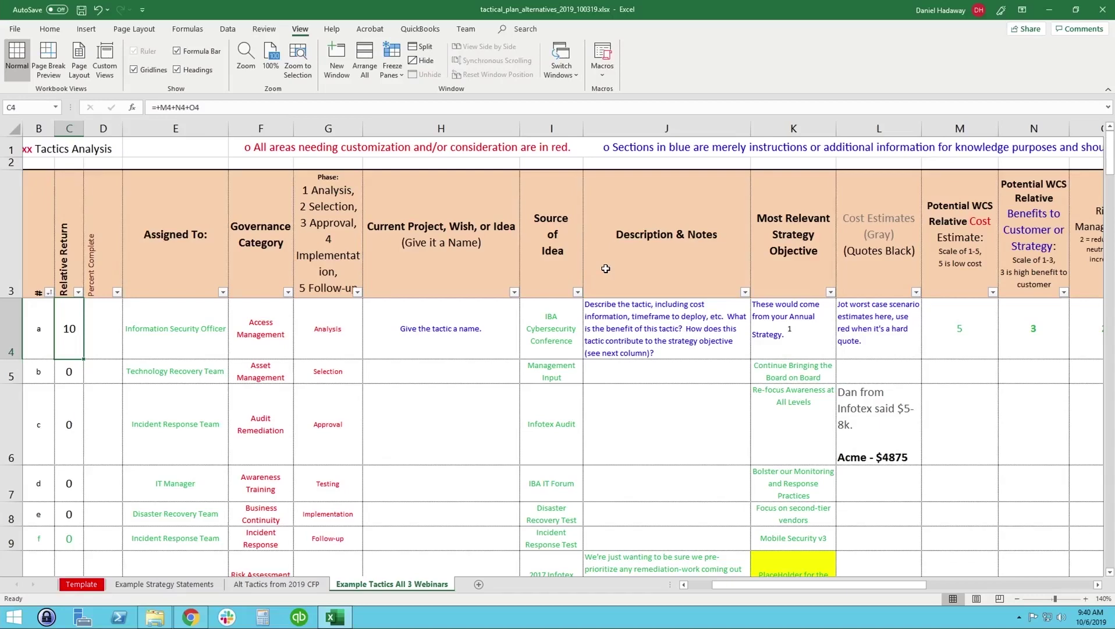
{"action": "key", "text": "Right"}
{"action": "key", "text": "Right"}
{"action": "key", "text": "Right"}
{"action": "key", "text": "Right"}
{"action": "key", "text": "Right"}
{"action": "key", "text": "Right"}
{"action": "key", "text": "Right"}
{"action": "key", "text": "Right"}
{"action": "key", "text": "Right"}
{"action": "key", "text": "Right"}
{"action": "key", "text": "Right"}
{"action": "key", "text": "Right"}
{"action": "key", "text": "Right"}
{"action": "key", "text": "Right"}
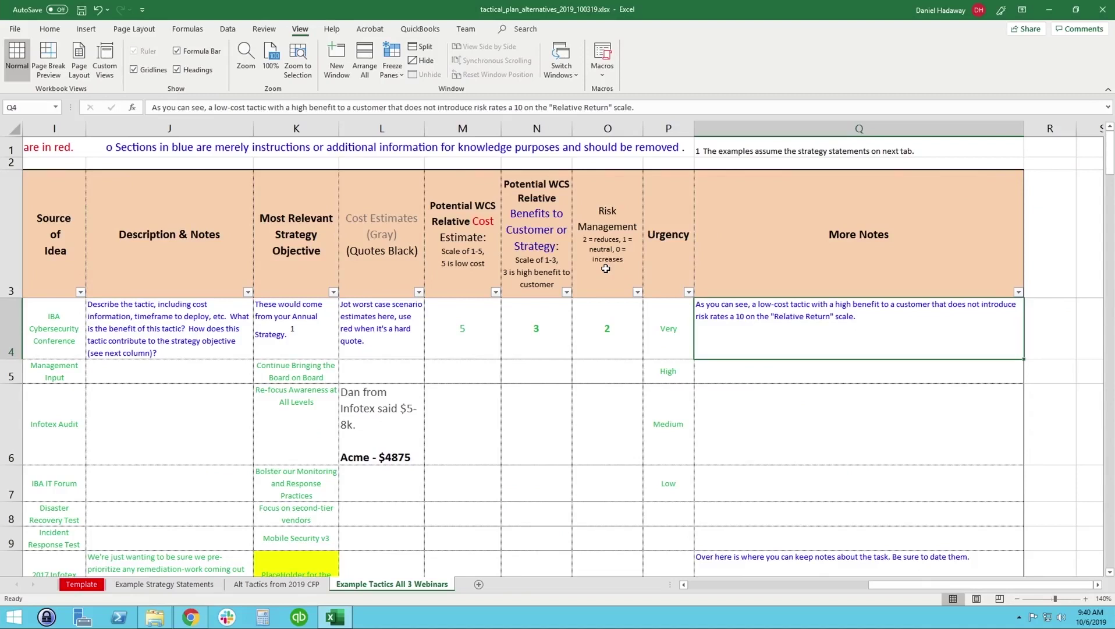
Look through the More Notes column from Q4 down to the note in Q21
{"action": "key", "text": "Down"}
{"action": "key", "text": "Down"}
{"action": "key", "text": "Down"}
{"action": "key", "text": "Up"}
{"action": "key", "text": "Up"}
{"action": "key", "text": "Up"}
{"action": "key", "text": "Down"}
{"action": "key", "text": "Down"}
{"action": "key", "text": "Down"}
{"action": "key", "text": "Down"}
{"action": "key", "text": "Down"}
{"action": "key", "text": "Down"}
{"action": "key", "text": "Down"}
{"action": "key", "text": "Down"}
{"action": "key", "text": "Down"}
{"action": "key", "text": "Down"}
{"action": "key", "text": "Down"}
{"action": "key", "text": "Down"}
{"action": "key", "text": "Down"}
{"action": "key", "text": "Down"}
{"action": "key", "text": "Down"}
{"action": "key", "text": "Down"}
{"action": "key", "text": "Down"}
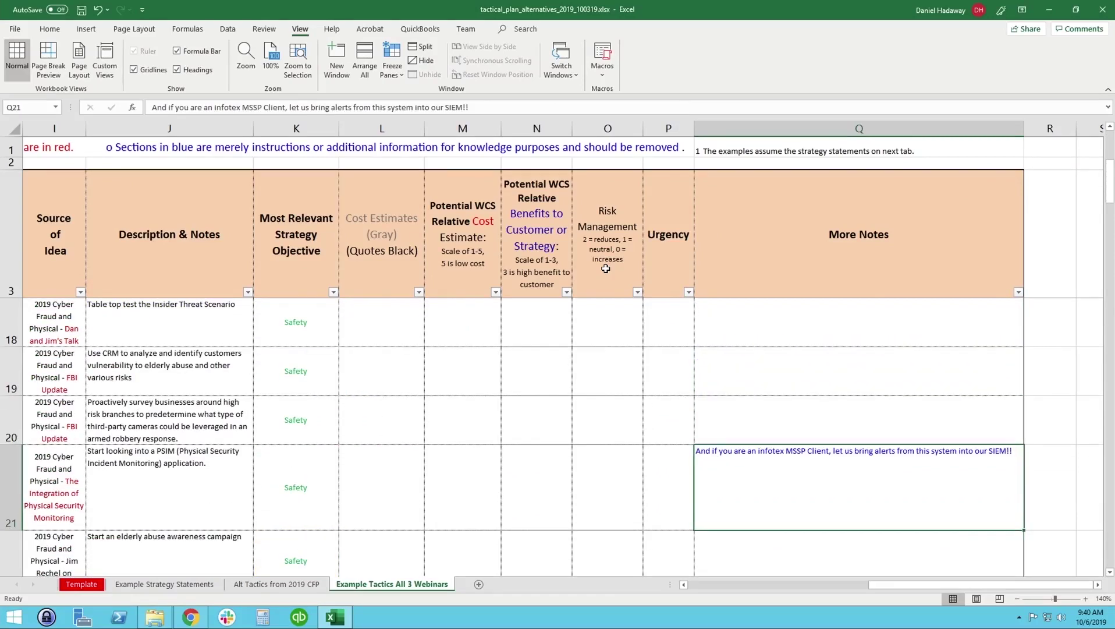
Open the Alt Tactics from 2019 CFP sheet and skim its list of tactics around the Metasploit entry
{"action": "left_click", "coordinate": [264, 584]}
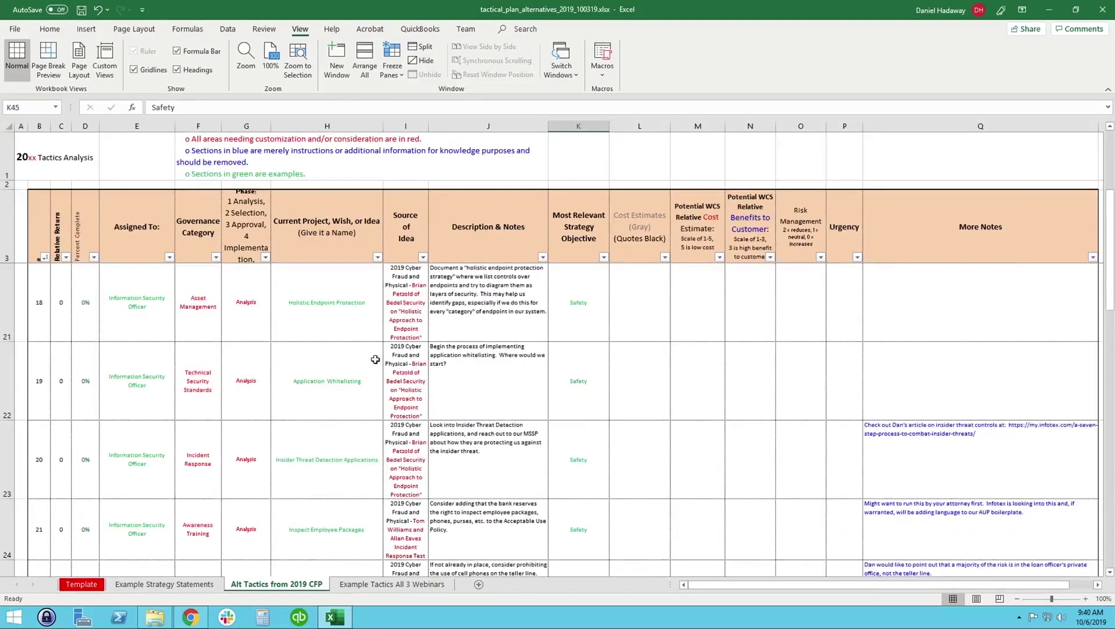
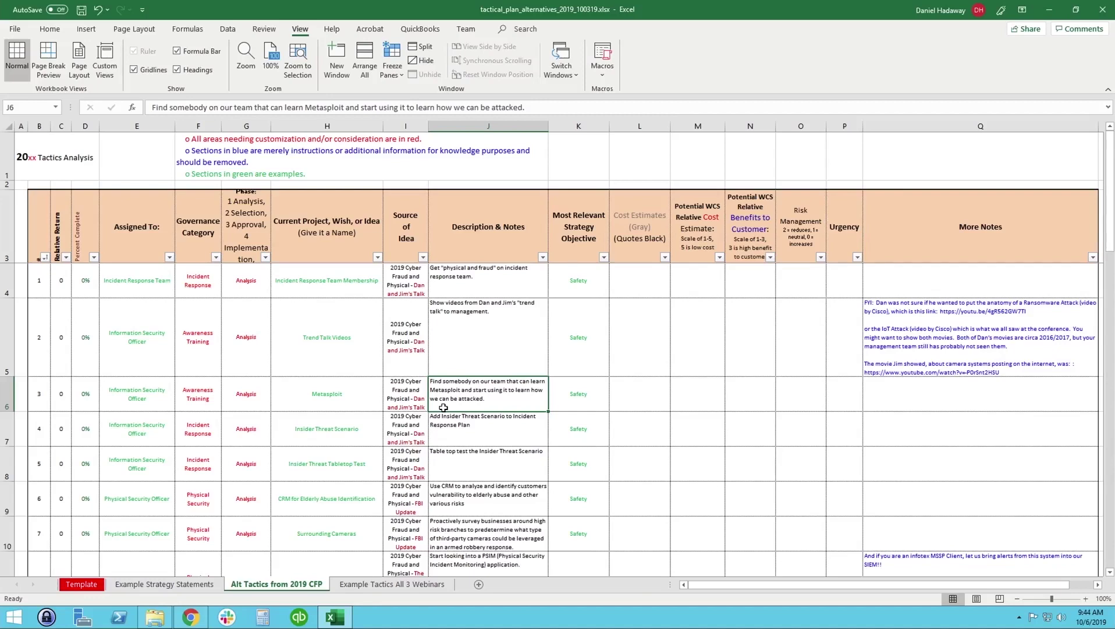
{"action": "left_click", "coordinate": [347, 387]}
{"action": "scroll", "coordinate": [443, 444], "scroll_direction": "down", "scroll_amount": 2}
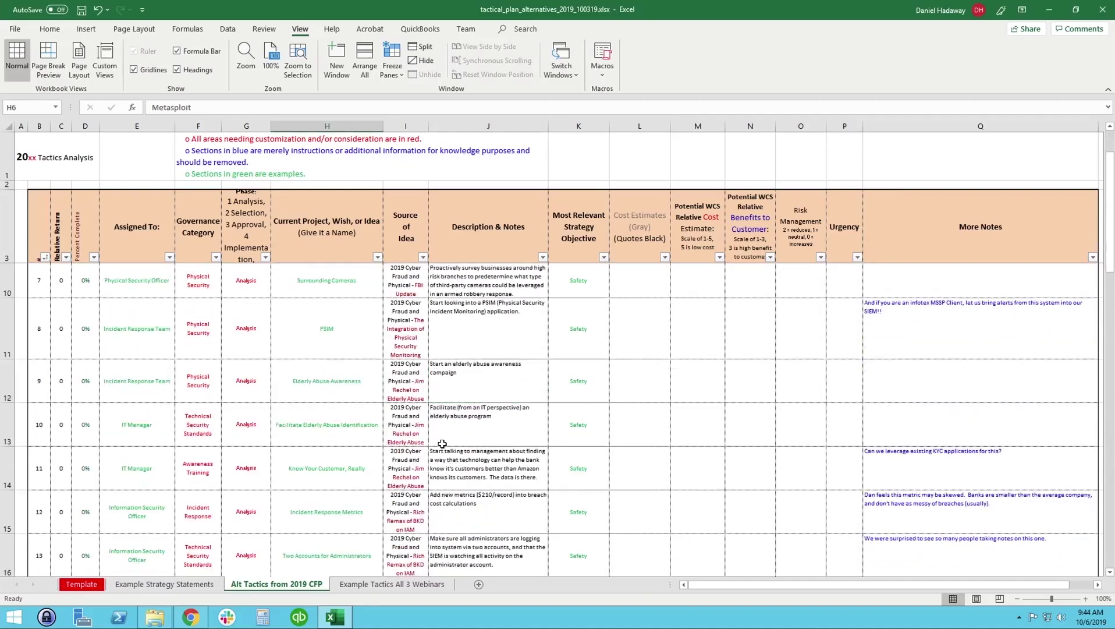
{"action": "scroll", "coordinate": [442, 443], "scroll_direction": "down", "scroll_amount": 2}
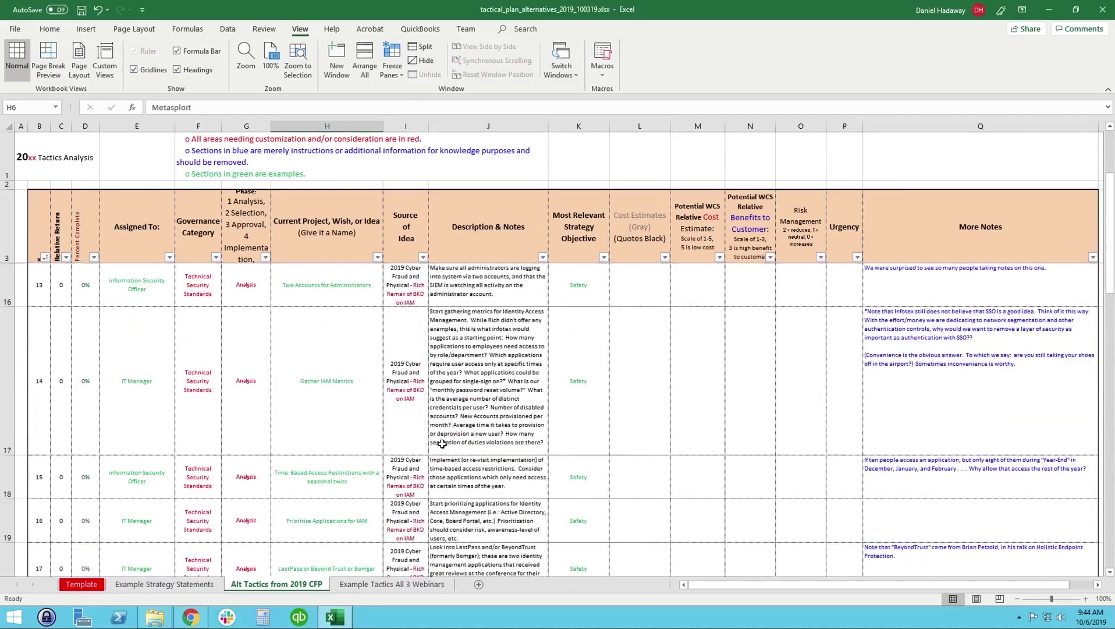
{"action": "scroll", "coordinate": [442, 444], "scroll_direction": "up", "scroll_amount": 3}
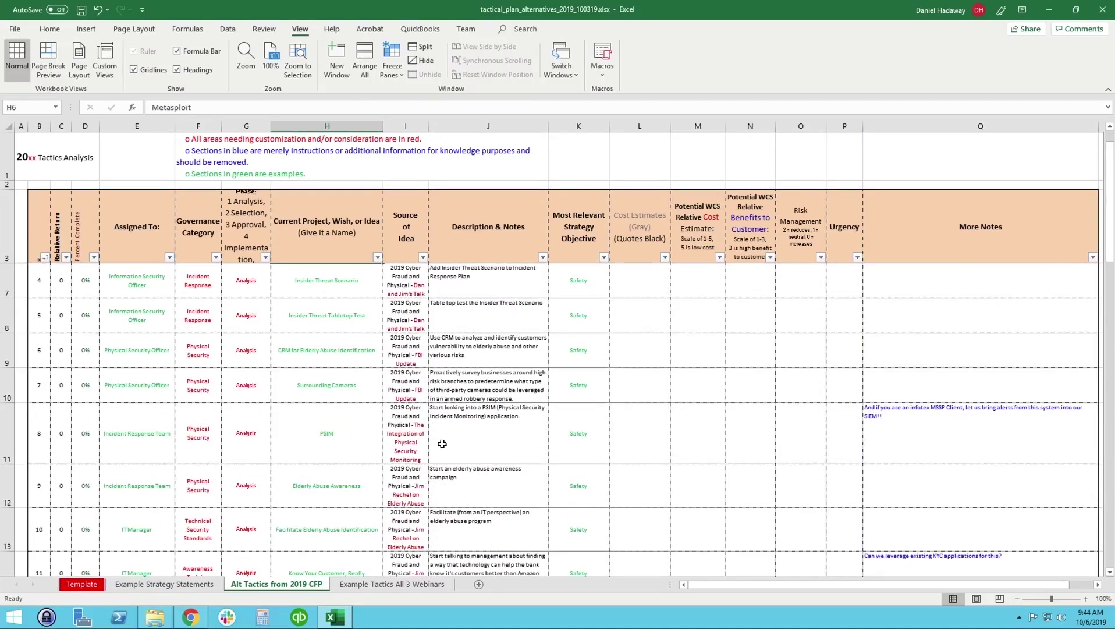
Examine the Source of Idea entries in I8 to I11, along with the PSIM tactic's description and name in row 11
{"action": "left_click", "coordinate": [391, 301]}
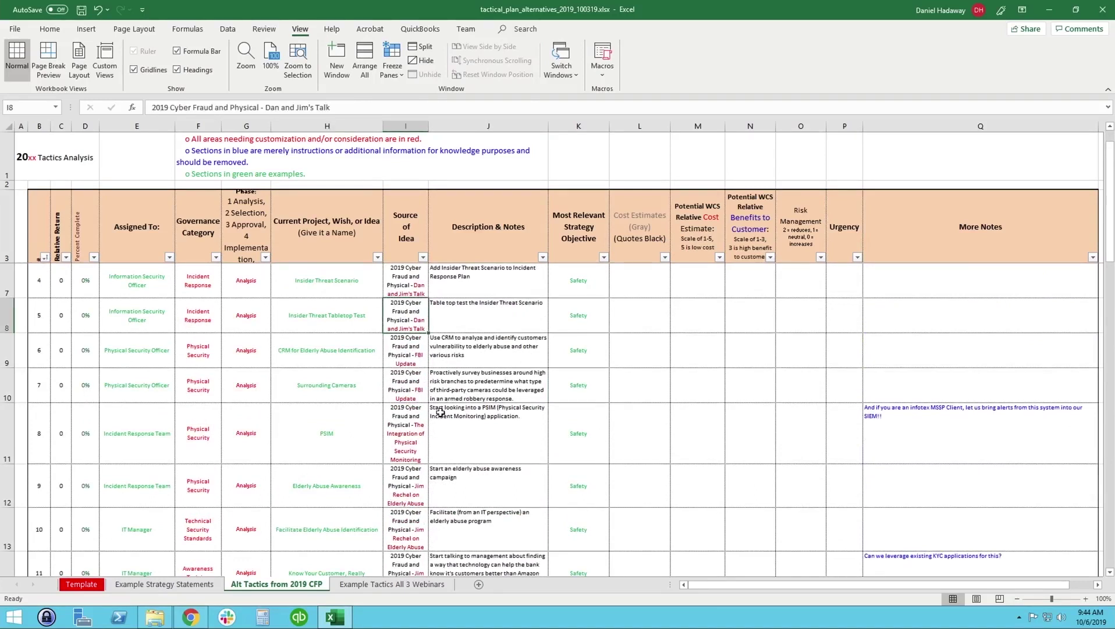
{"action": "left_click", "coordinate": [408, 353]}
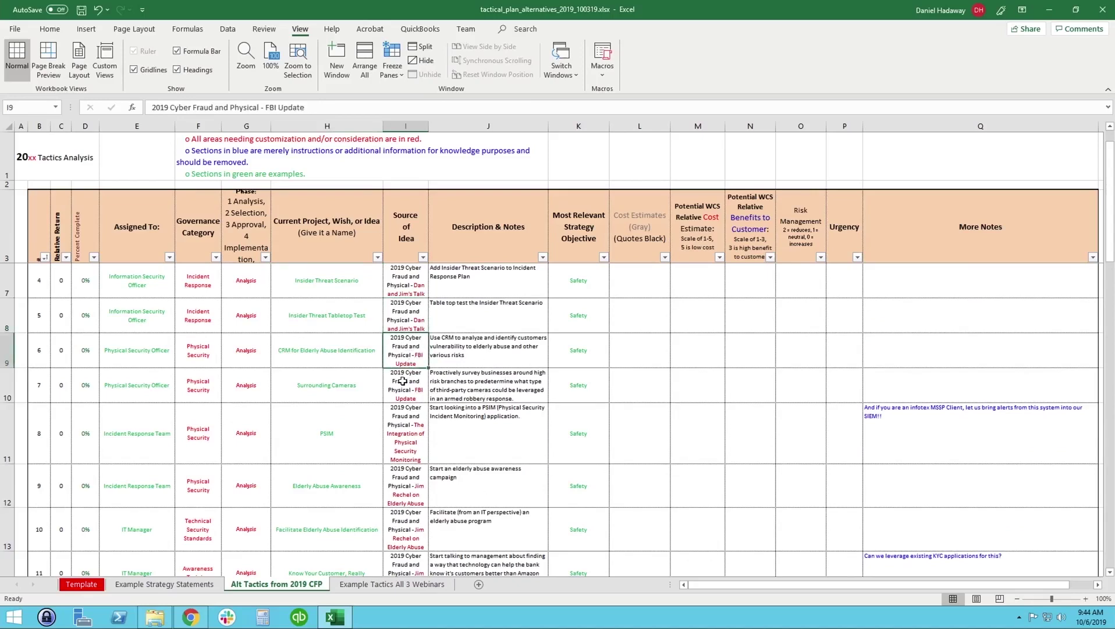
{"action": "left_click", "coordinate": [403, 387]}
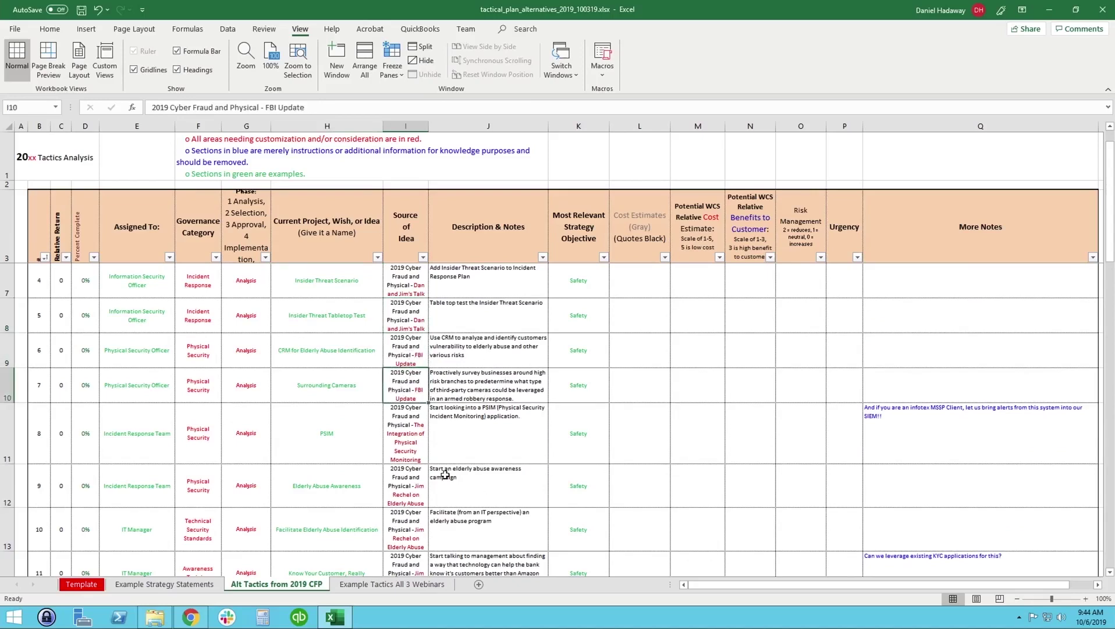
{"action": "key", "text": "Down"}
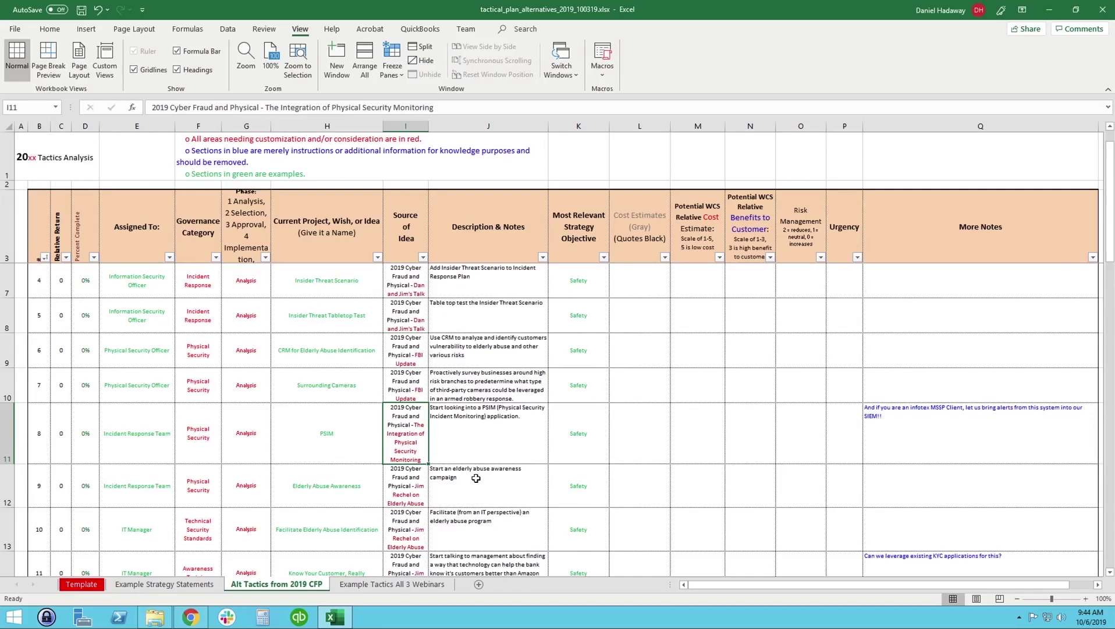
{"action": "key", "text": "Right"}
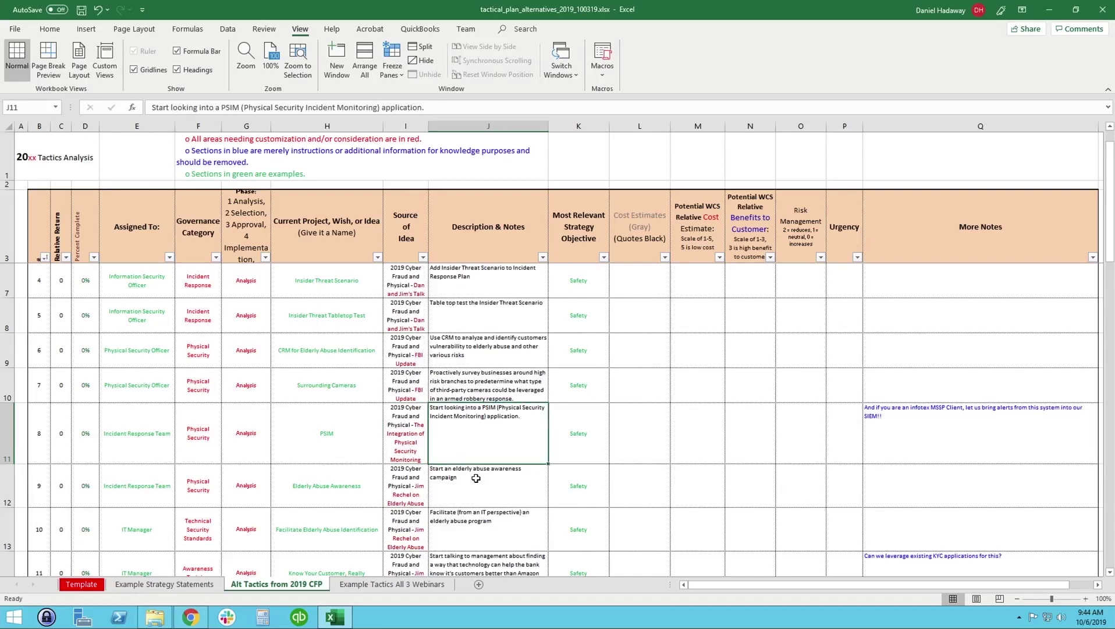
{"action": "key", "text": "Left"}
{"action": "key", "text": "Left"}
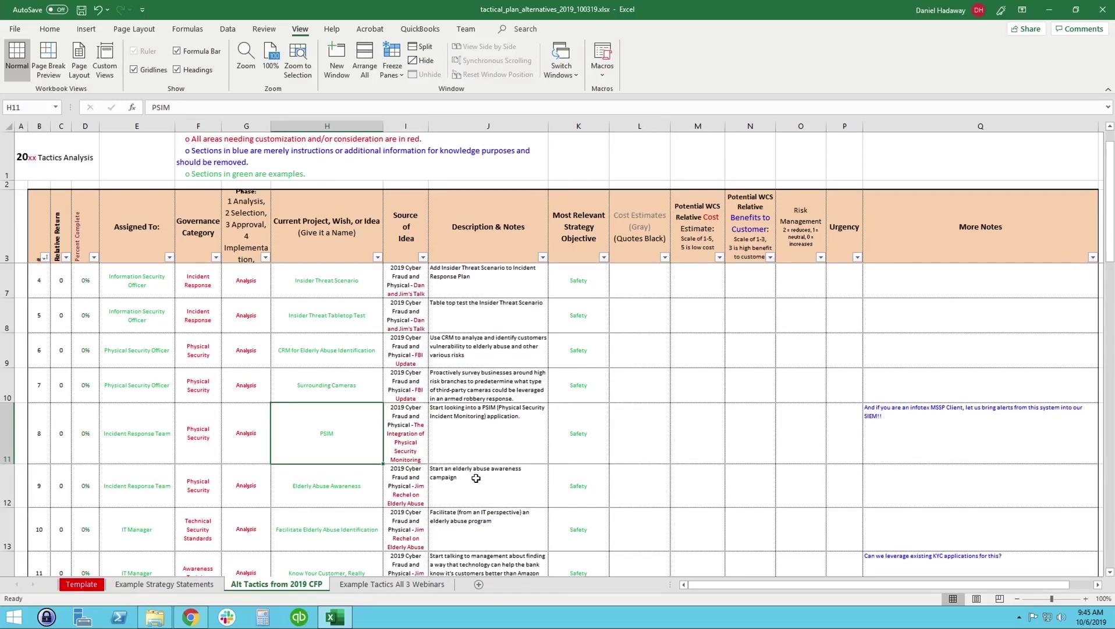
Look through the tactic names in column H from PSIM down to Insider Threat Detection Applications in H23
{"action": "key", "text": "Down"}
{"action": "key", "text": "Down"}
{"action": "key", "text": "Down"}
{"action": "key", "text": "Down"}
{"action": "key", "text": "Down"}
{"action": "key", "text": "Down"}
{"action": "key", "text": "Down"}
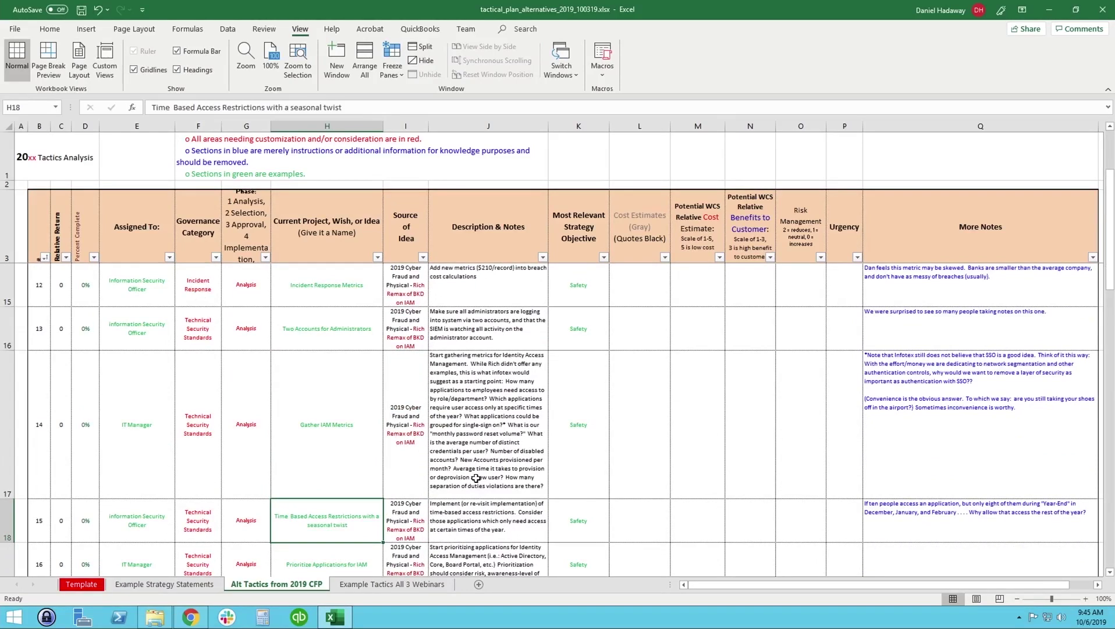
{"action": "key", "text": "Down"}
{"action": "key", "text": "Down"}
{"action": "key", "text": "Down"}
{"action": "key", "text": "Down"}
{"action": "key", "text": "Down"}
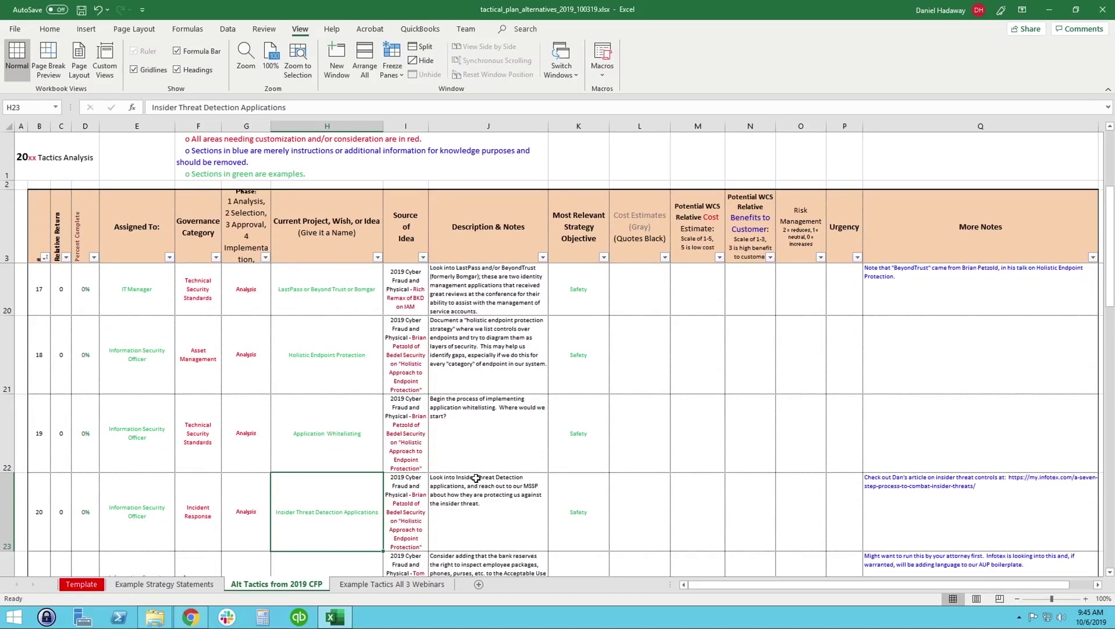
Review the tactic names from Inspect Employee Packages in H24 down to Attorney on Incident Response Team in H30
{"action": "key", "text": "Down"}
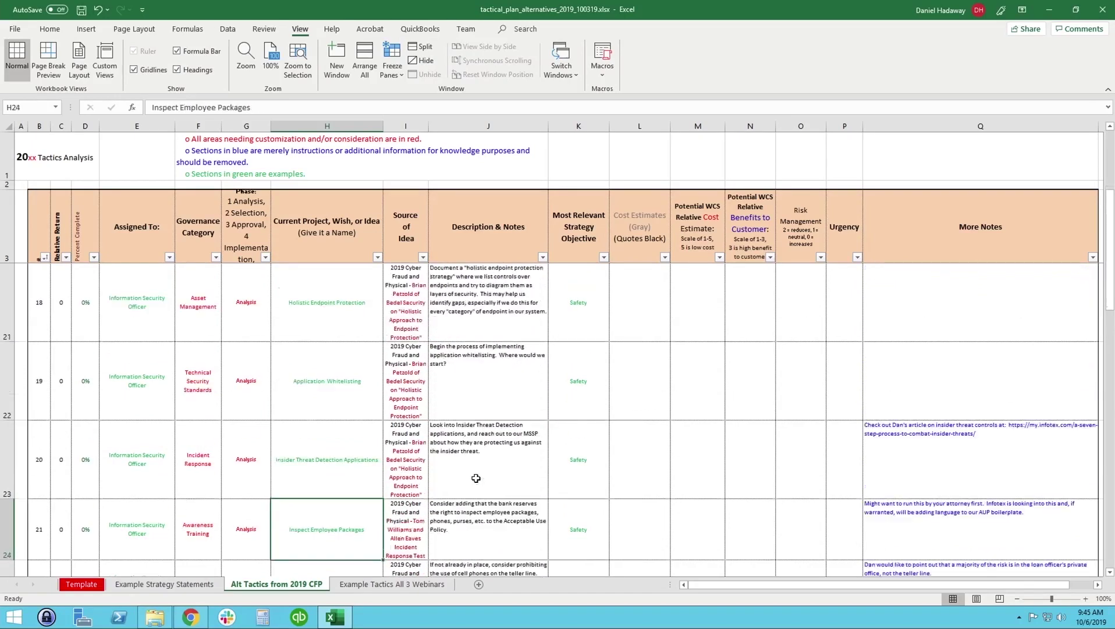
{"action": "key", "text": "Down"}
{"action": "key", "text": "Down"}
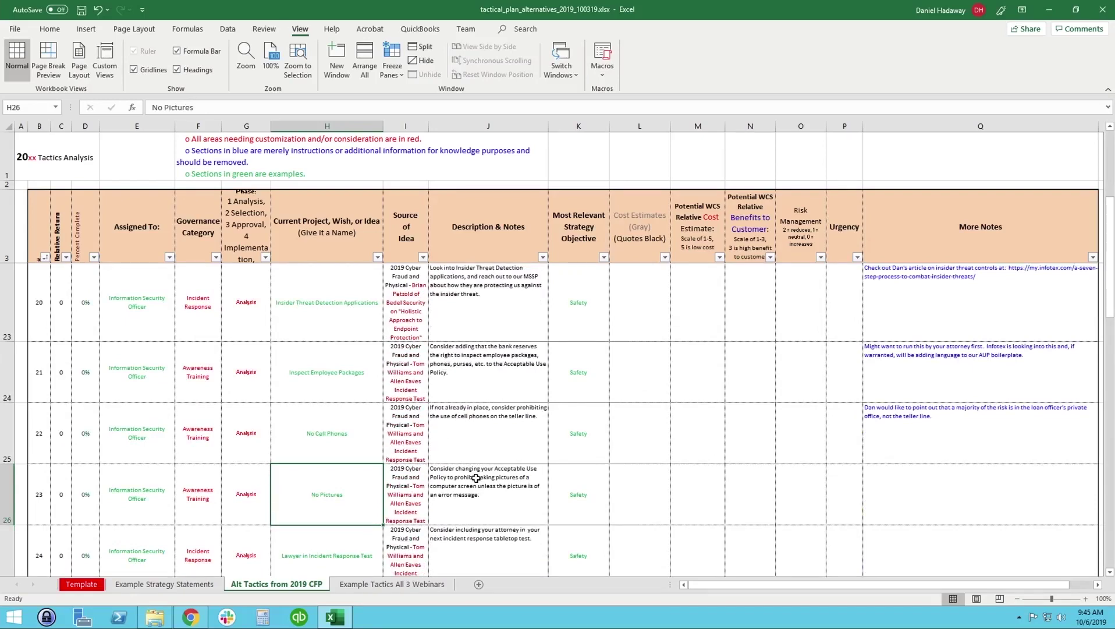
{"action": "key", "text": "Down"}
{"action": "key", "text": "Down"}
{"action": "key", "text": "Down"}
{"action": "key", "text": "Down"}
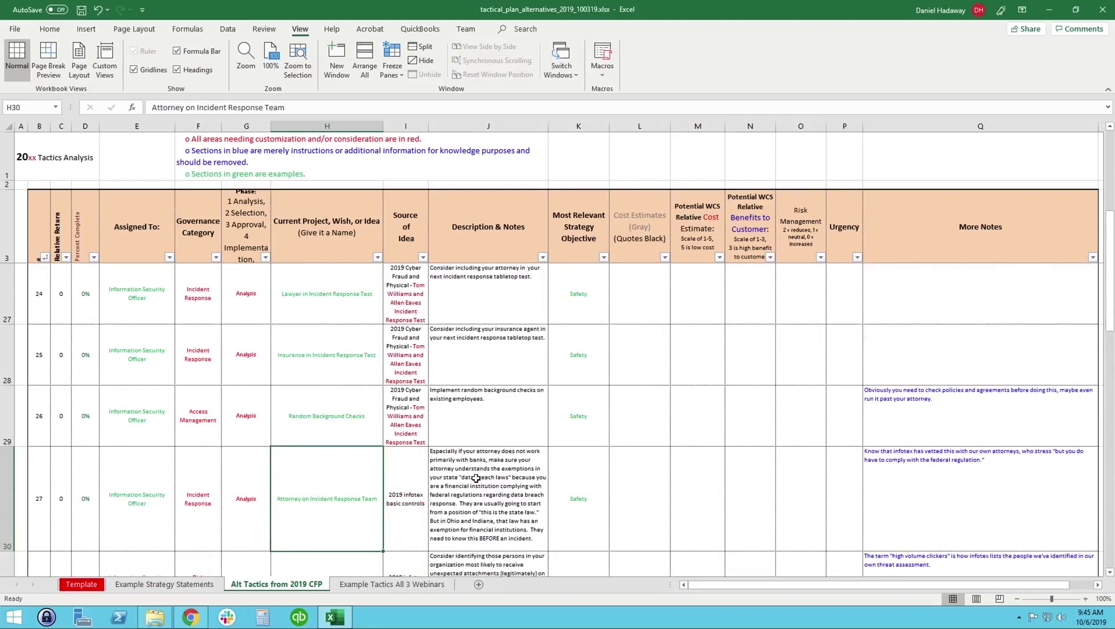
Continue down the tactic names to ihavebeenpwned.com in H35, and return to the metadata tactic's Source of Idea in I33
{"action": "key", "text": "Down"}
{"action": "key", "text": "Down"}
{"action": "key", "text": "Down"}
{"action": "key", "text": "Down"}
{"action": "key", "text": "Down"}
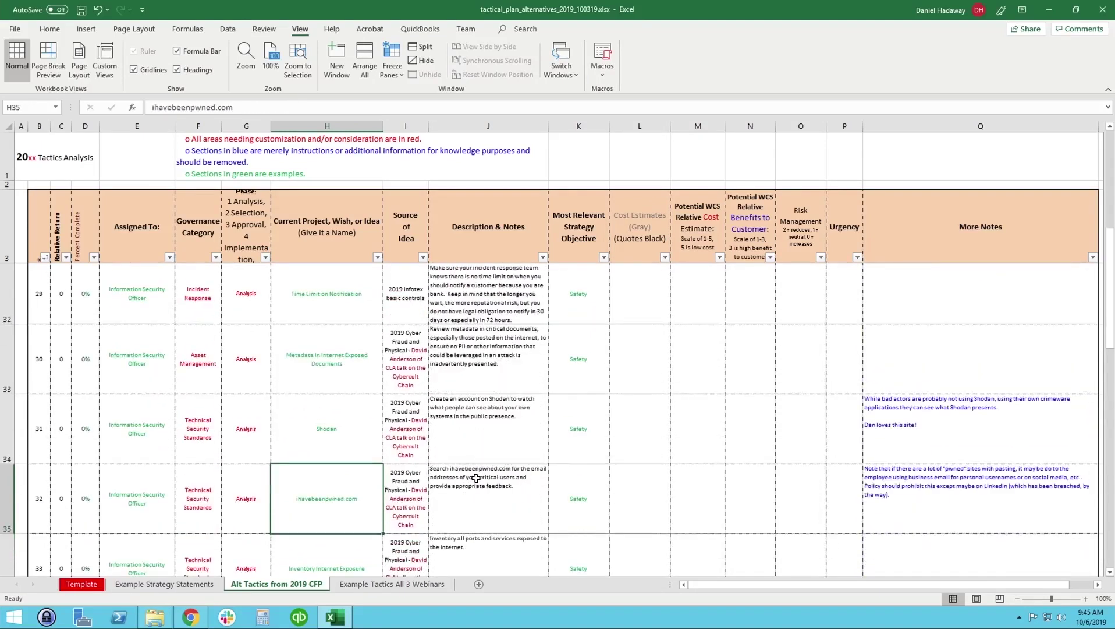
{"action": "key", "text": "Up"}
{"action": "key", "text": "Up"}
{"action": "key", "text": "Right"}
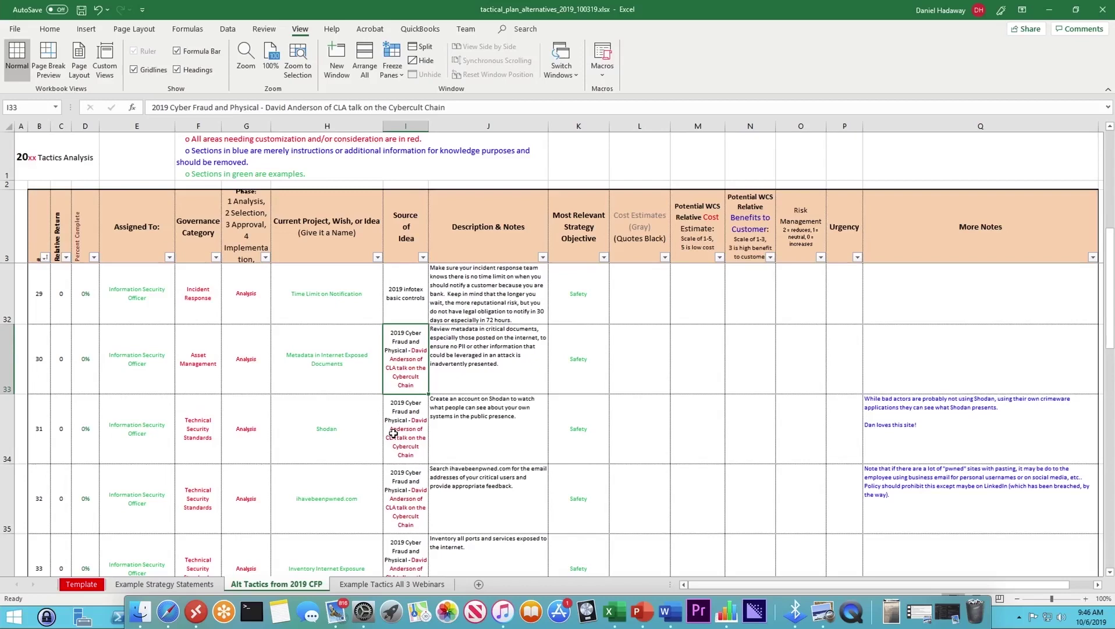
Look down the Source of Idea entries from the metadata tactic in I33 to the Warning to Parents tactic in I46
{"action": "key", "text": "Down"}
{"action": "key", "text": "Down"}
{"action": "key", "text": "Down"}
{"action": "key", "text": "Down"}
{"action": "key", "text": "Down"}
{"action": "key", "text": "Down"}
{"action": "key", "text": "Down"}
{"action": "key", "text": "Down"}
{"action": "key", "text": "Down"}
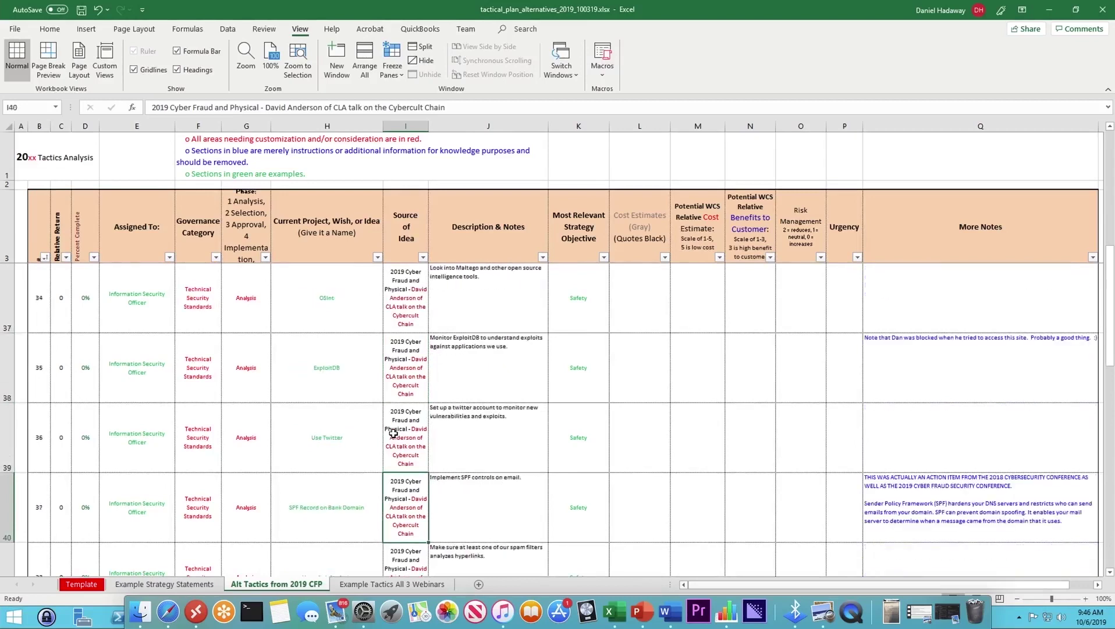
{"action": "key", "text": "Down"}
{"action": "key", "text": "Down"}
{"action": "key", "text": "Down"}
{"action": "key", "text": "Down"}
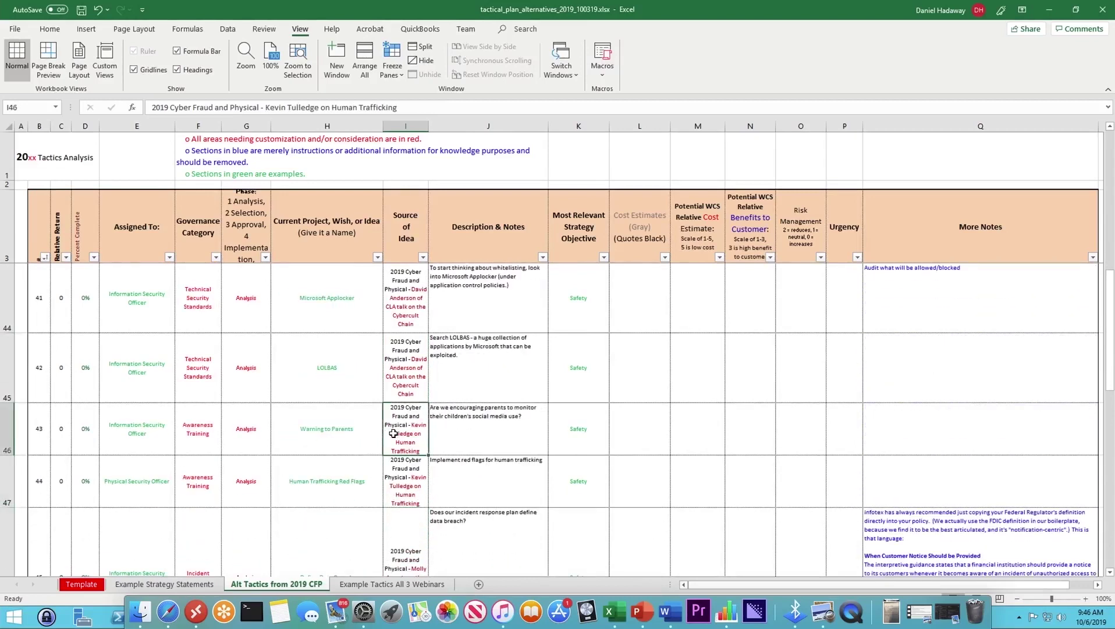
Review the Source of Idea entries from Warning to Parents in I46 down to Back Door Testing in I55
{"action": "key", "text": "Down"}
{"action": "key", "text": "Down"}
{"action": "key", "text": "Down"}
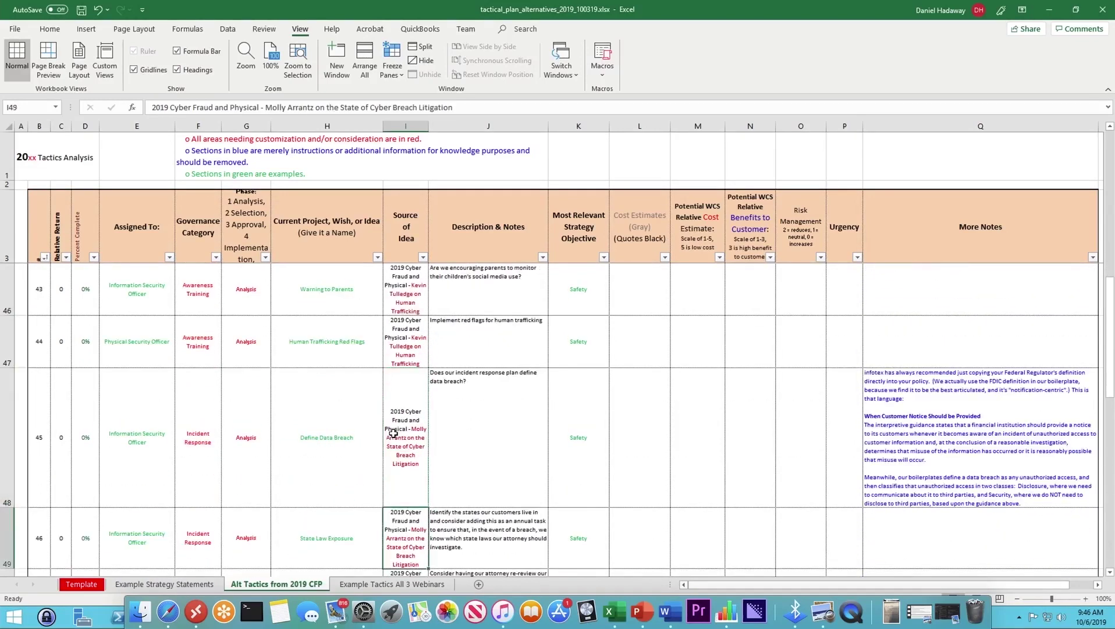
{"action": "key", "text": "Down"}
{"action": "key", "text": "Down"}
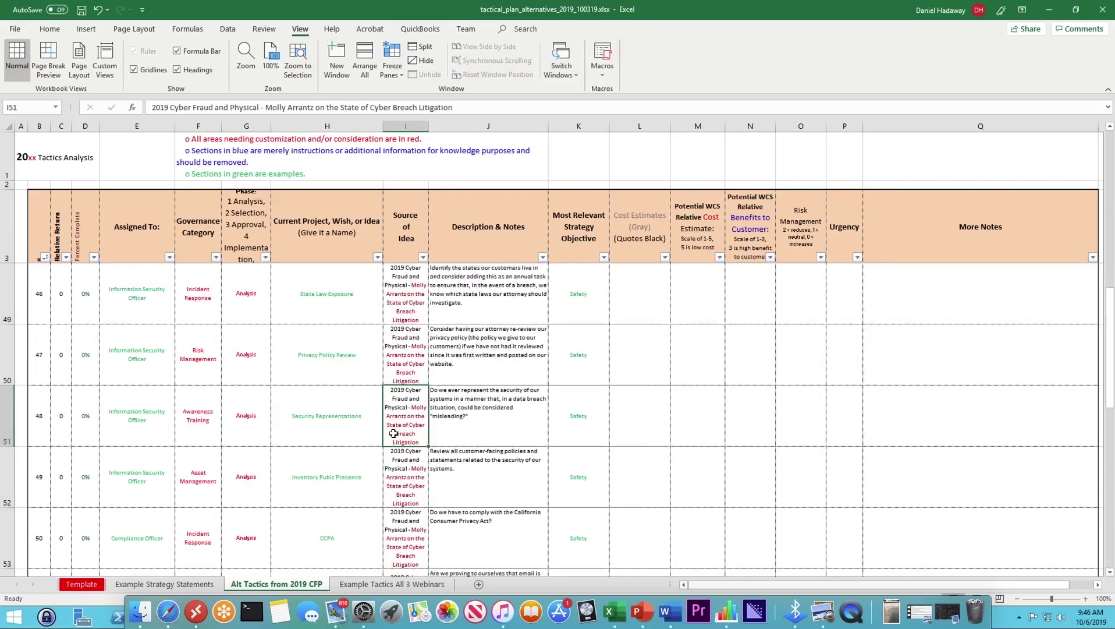
{"action": "key", "text": "Down"}
{"action": "key", "text": "Down"}
{"action": "key", "text": "Down"}
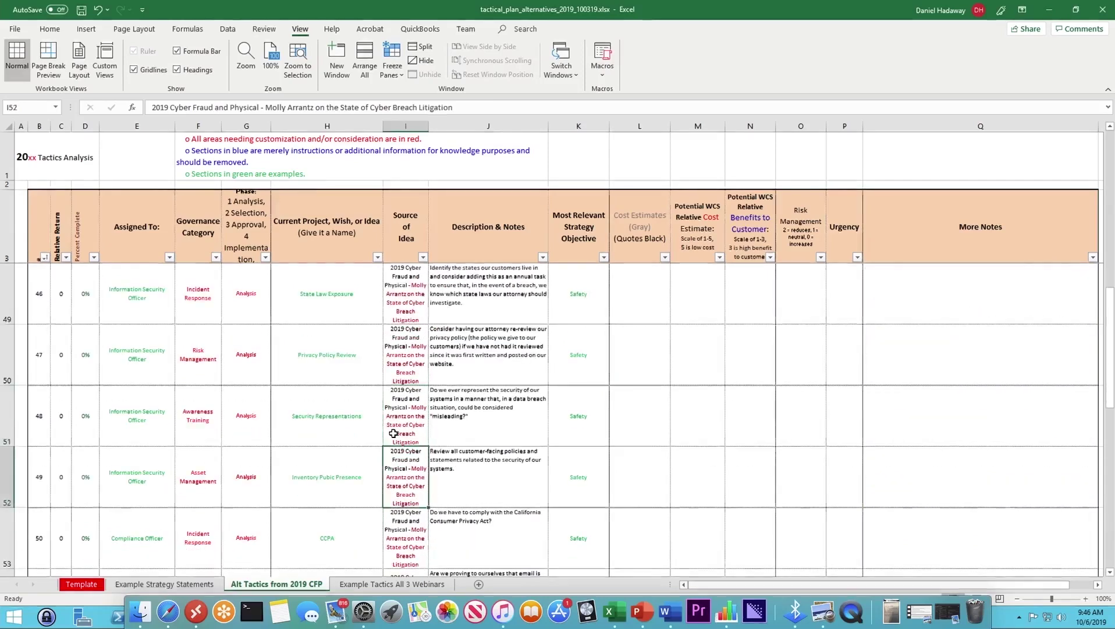
{"action": "key", "text": "Down"}
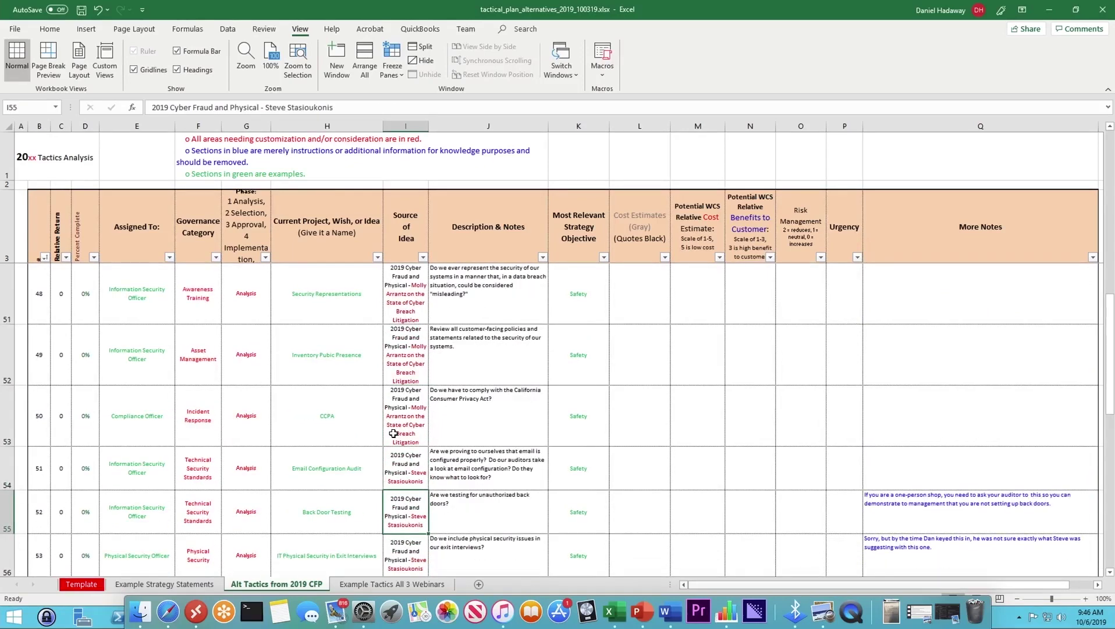
Continue through the Source of Idea entries from Back Door Testing in I55 to IoT Hardening in I62
{"action": "key", "text": "Down"}
{"action": "key", "text": "Down"}
{"action": "key", "text": "Down"}
{"action": "key", "text": "Down"}
{"action": "key", "text": "Down"}
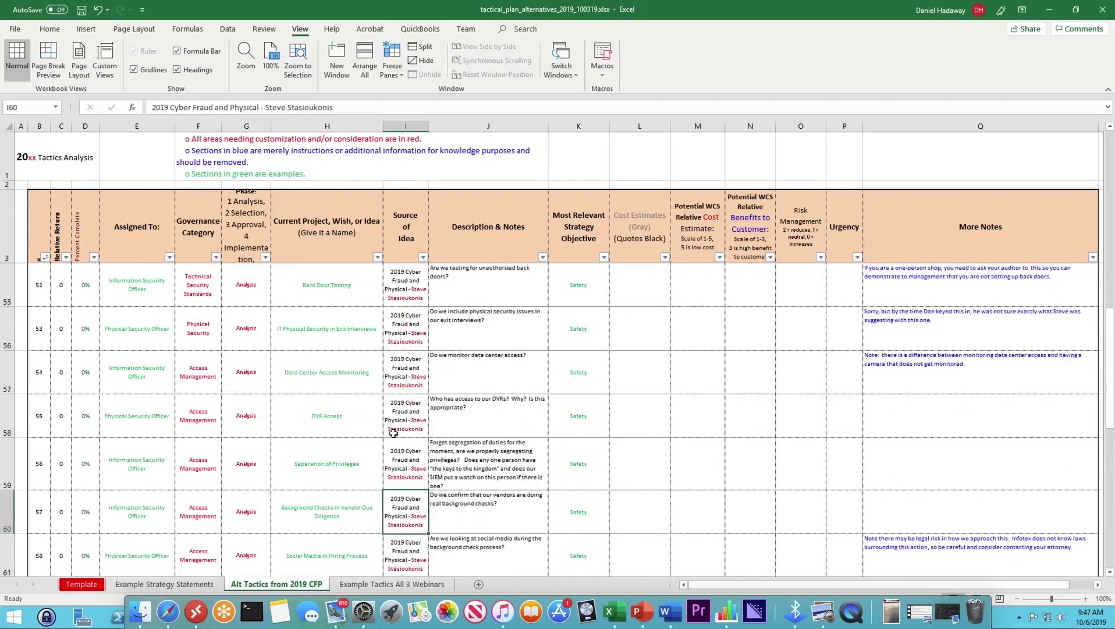
{"action": "key", "text": "Down"}
{"action": "key", "text": "Down"}
{"action": "key", "text": "Down"}
{"action": "key", "text": "Down"}
{"action": "key", "text": "Down"}
{"action": "key", "text": "Down"}
{"action": "key", "text": "Down"}
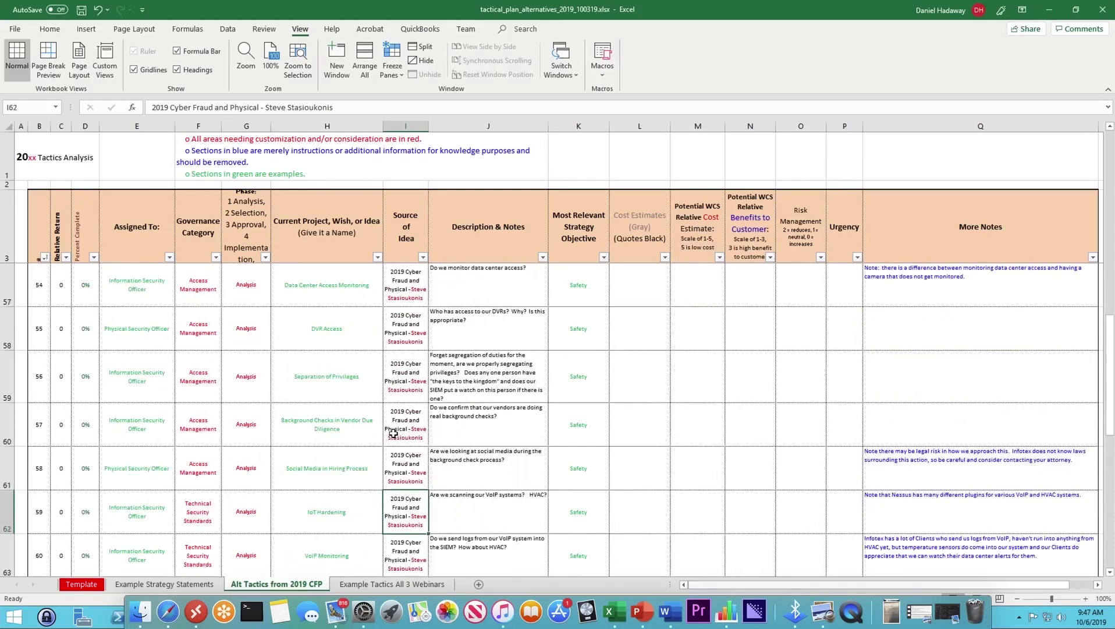
Go through the remaining Source of Idea entries to I71, comparing the LinkedIn Passwords and Active Shooter Response tactics
{"action": "key", "text": "Down"}
{"action": "key", "text": "Down"}
{"action": "key", "text": "Down"}
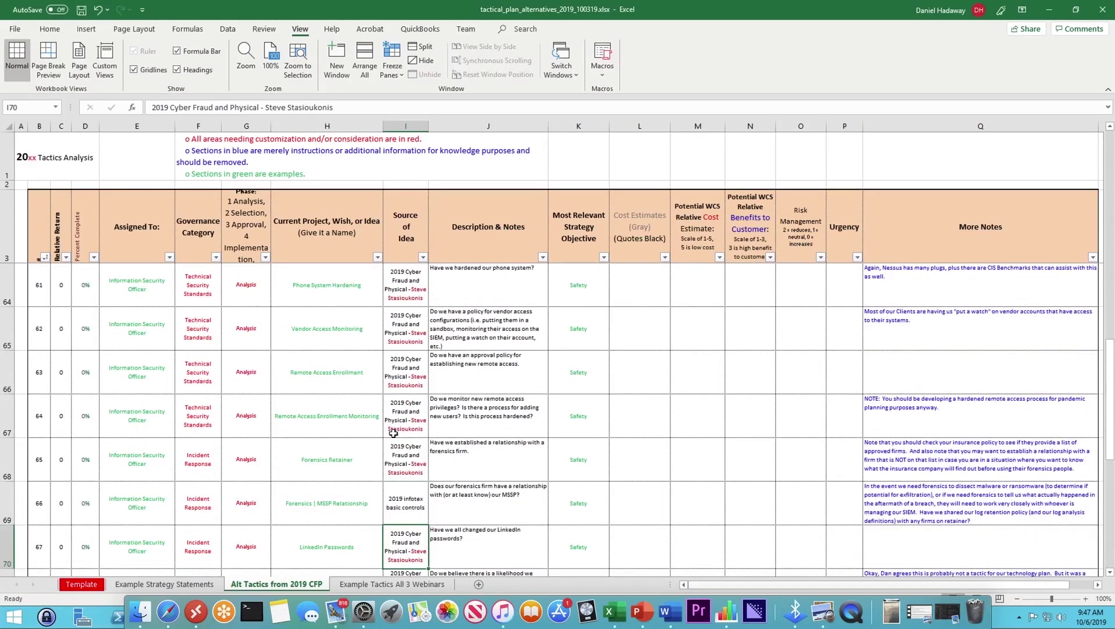
{"action": "key", "text": "Down"}
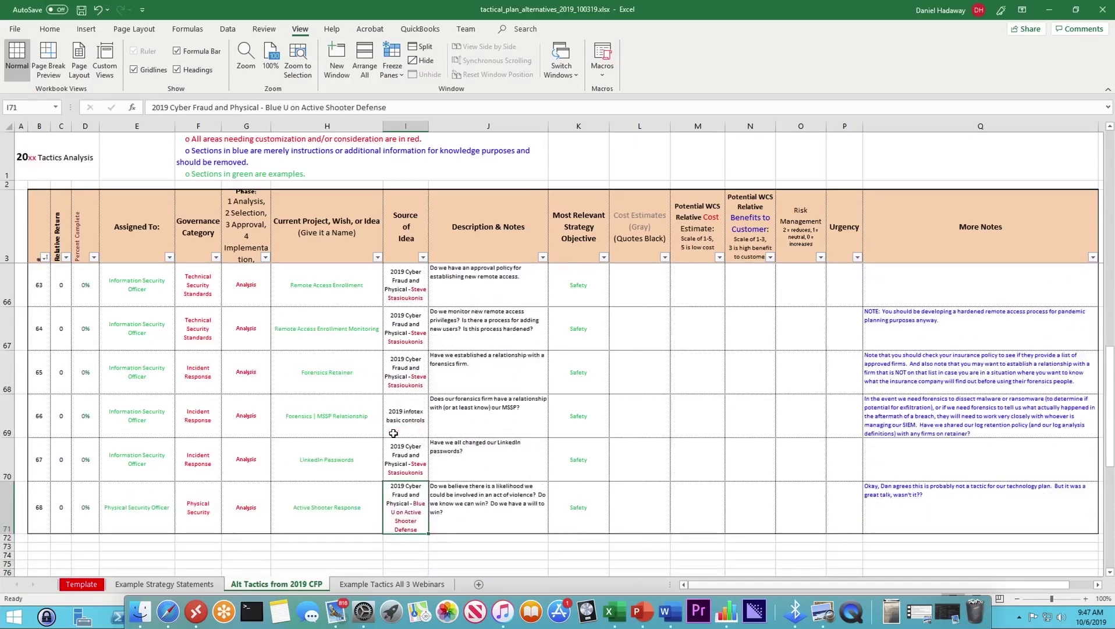
{"action": "key", "text": "Up"}
{"action": "key", "text": "Down"}
{"action": "key", "text": "Up"}
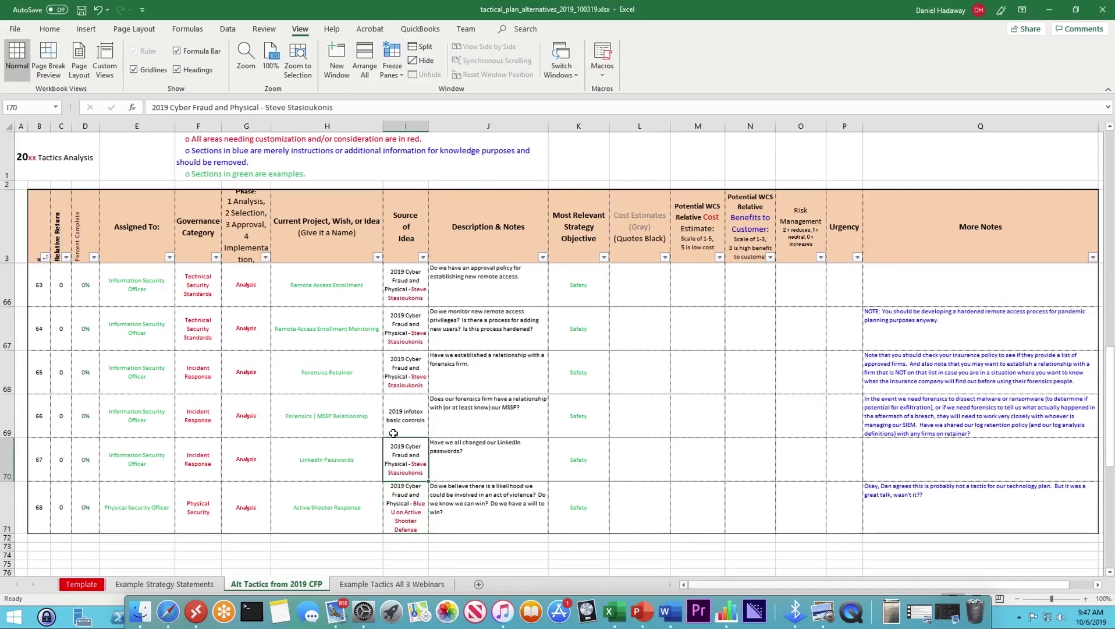
{"action": "key", "text": "Down"}
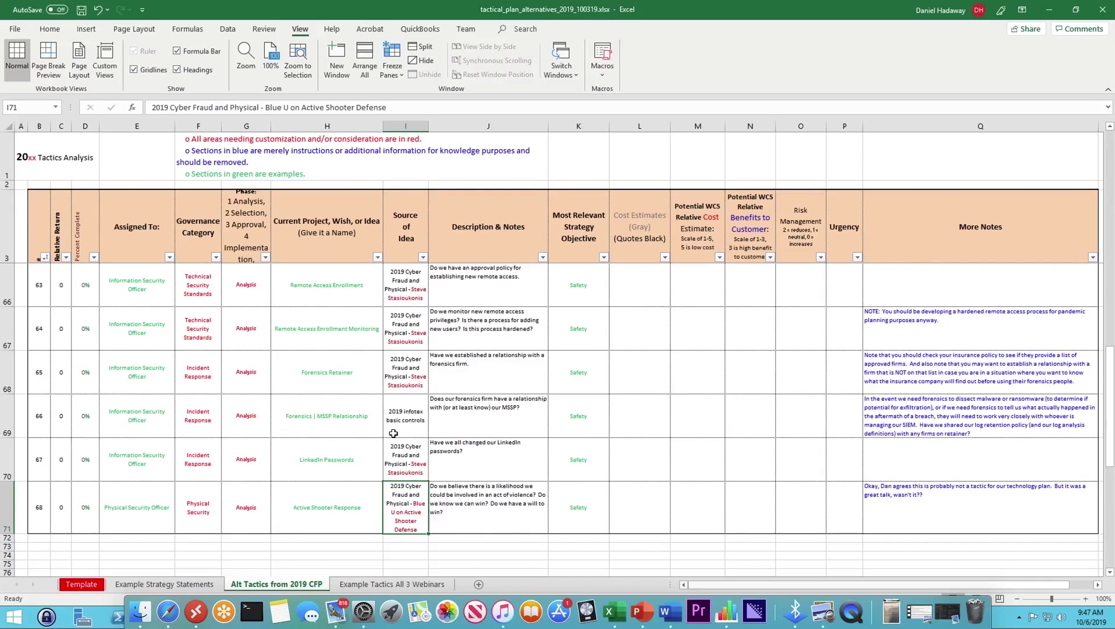
Examine the Description & Notes column from its heading in J3 to J7, returning to the Trend Talk Videos description in J5
{"action": "left_click", "coordinate": [539, 405]}
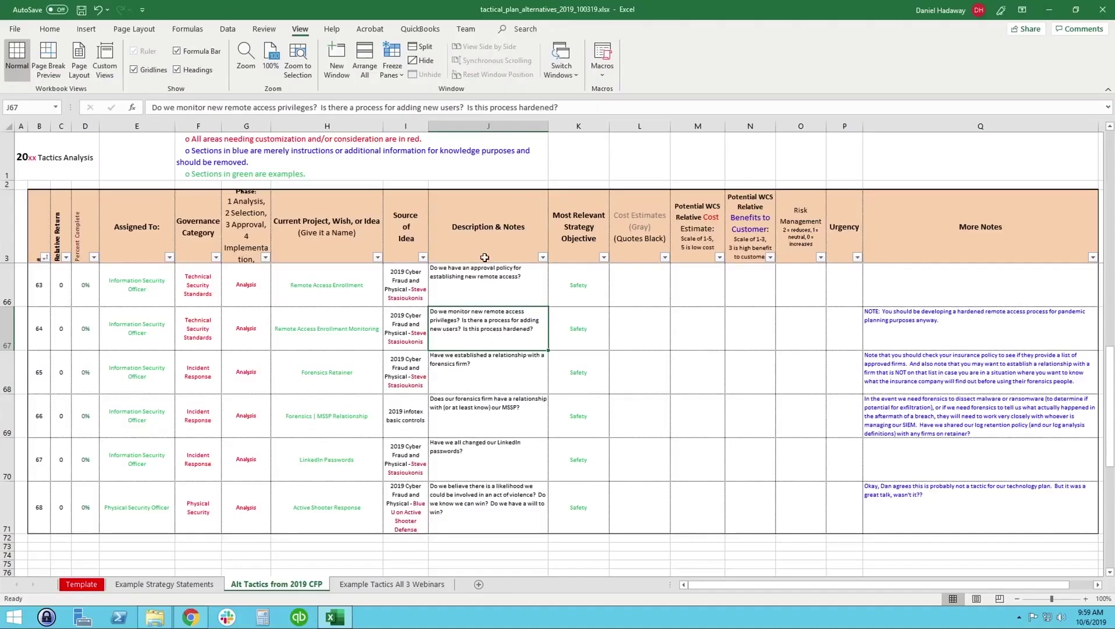
{"action": "left_click", "coordinate": [408, 172]}
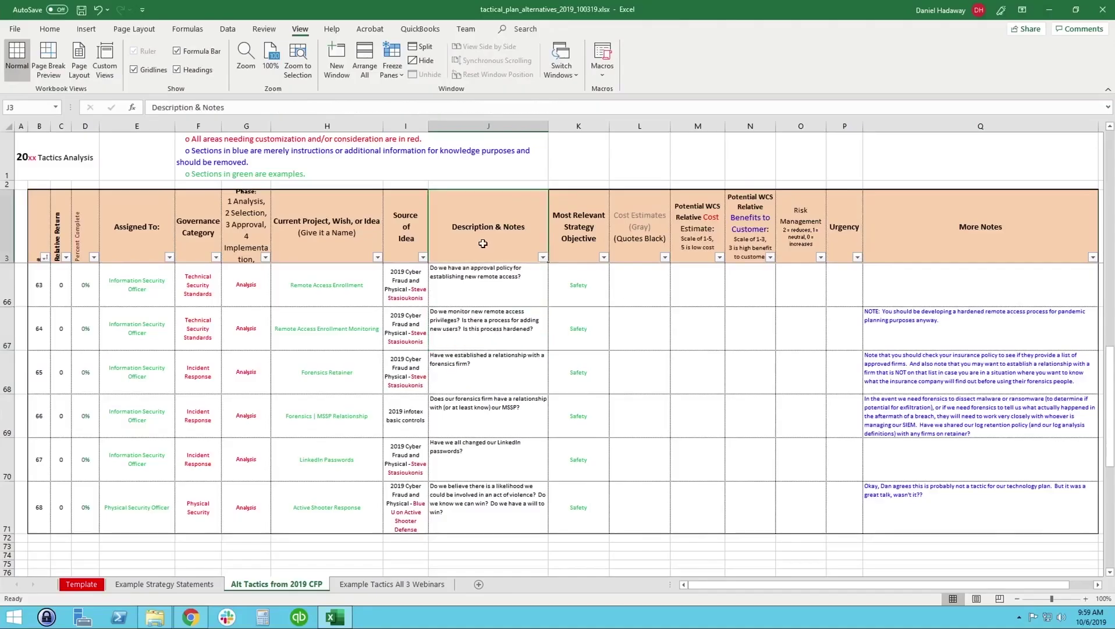
{"action": "key", "text": "Down"}
{"action": "key", "text": "Down"}
{"action": "key", "text": "Down"}
{"action": "key", "text": "Down"}
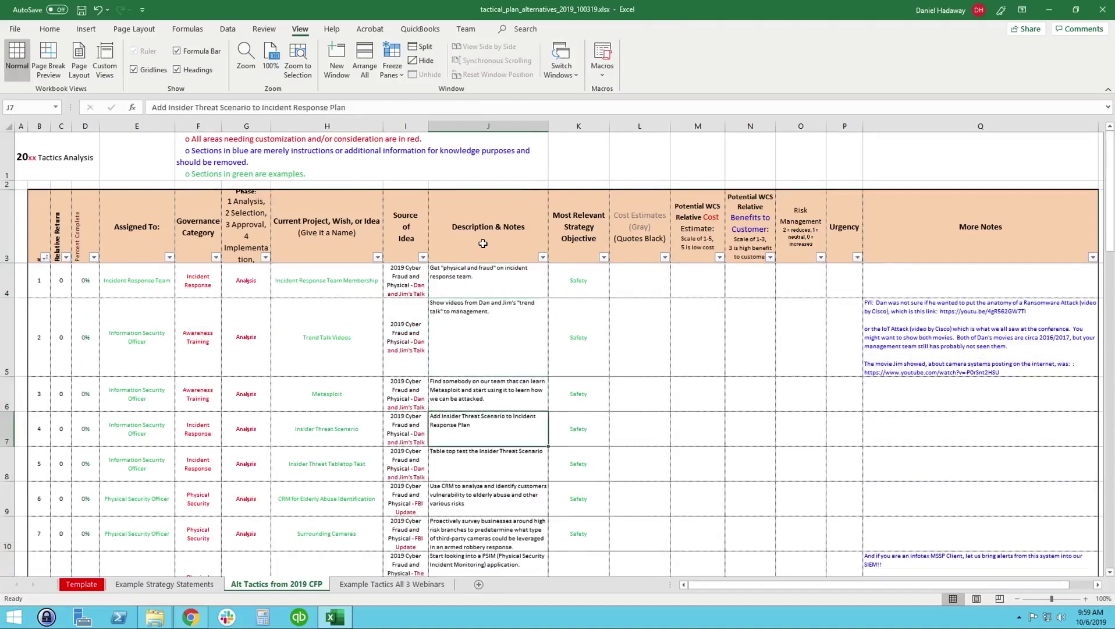
{"action": "key", "text": "Up"}
{"action": "key", "text": "Up"}
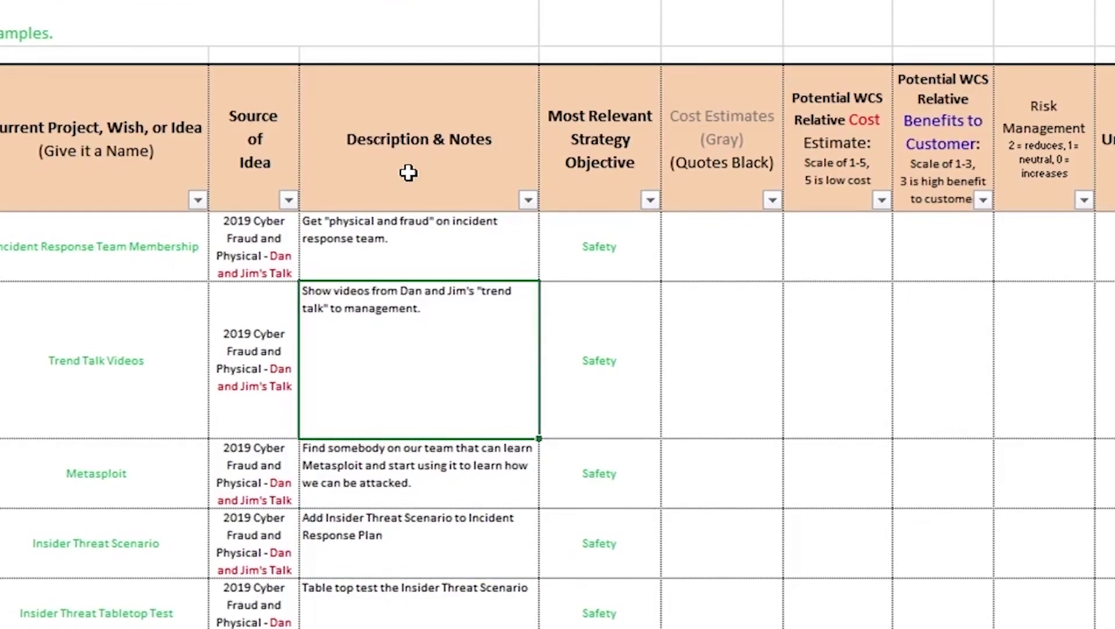
Read across the Trend Talk Videos row from its description toward the More Notes column
{"action": "key", "text": "Right"}
{"action": "key", "text": "Right"}
{"action": "key", "text": "Right"}
{"action": "key", "text": "Right"}
{"action": "key", "text": "Right"}
{"action": "key", "text": "Right"}
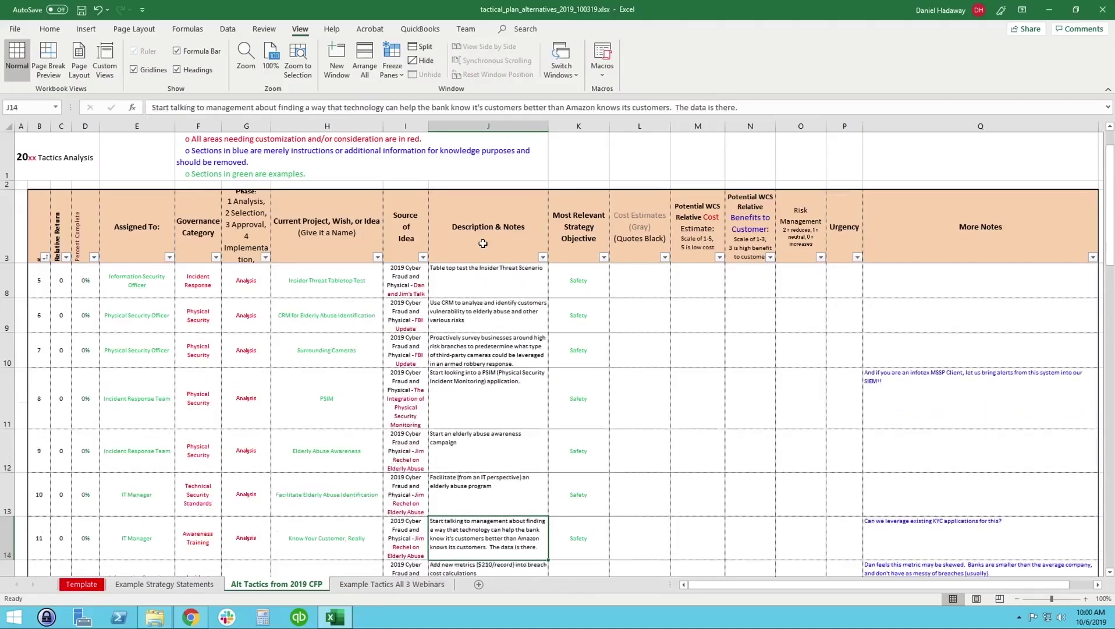
Review the descriptions from J14 to Insider Threat Detection Applications in J23, and the strategy objectives in K22 and K23
{"action": "key", "text": "Down"}
{"action": "key", "text": "Down"}
{"action": "key", "text": "Down"}
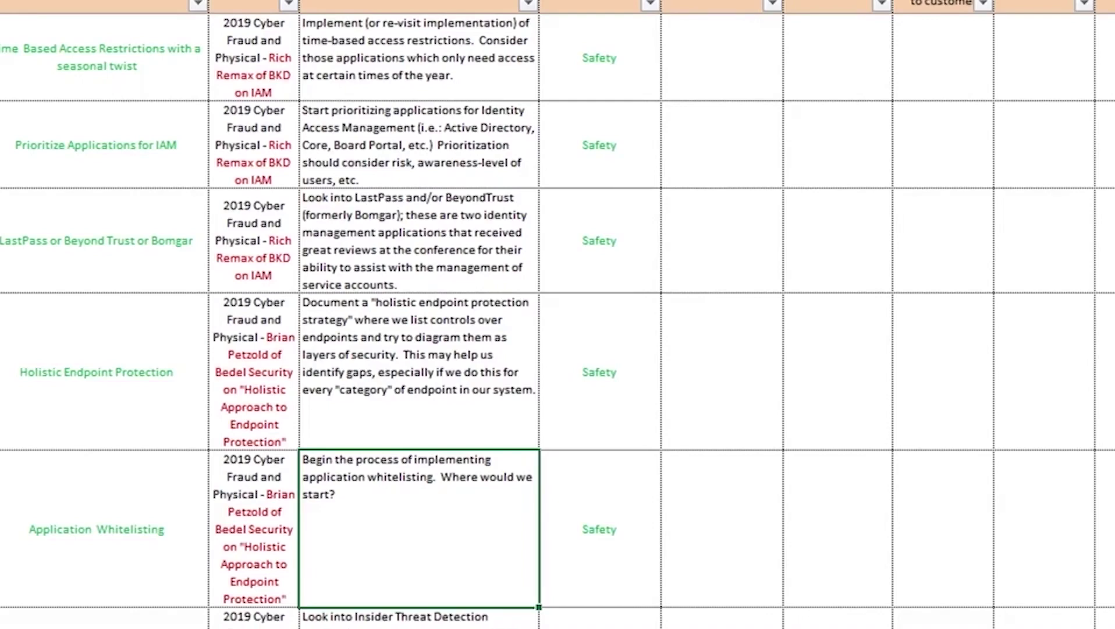
{"action": "left_click", "coordinate": [419, 617]}
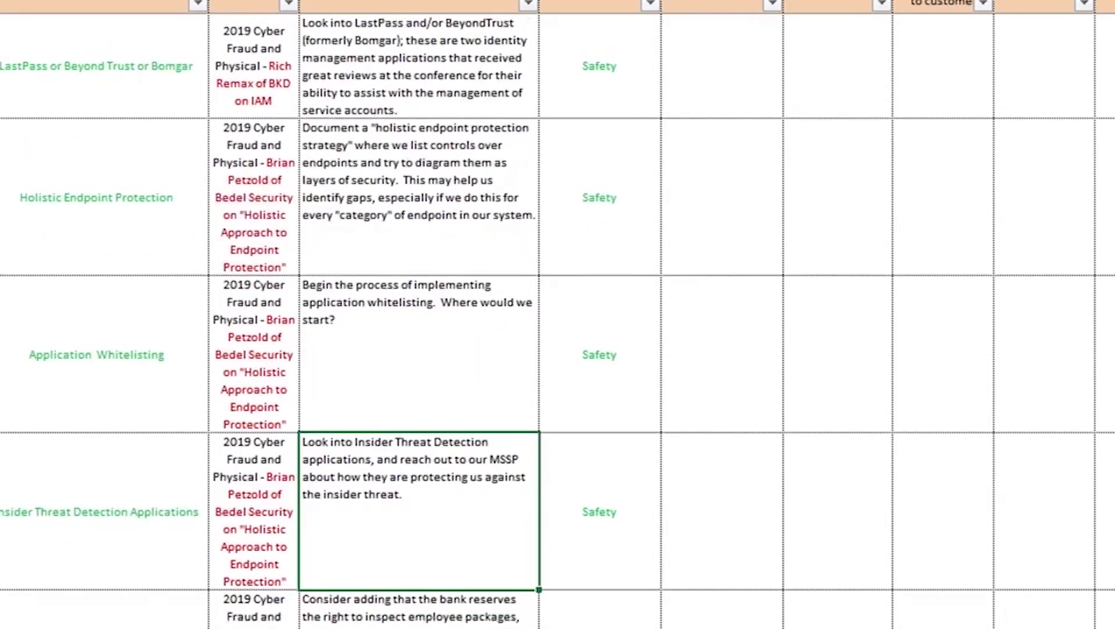
{"action": "left_click", "coordinate": [419, 353]}
{"action": "left_click", "coordinate": [600, 353]}
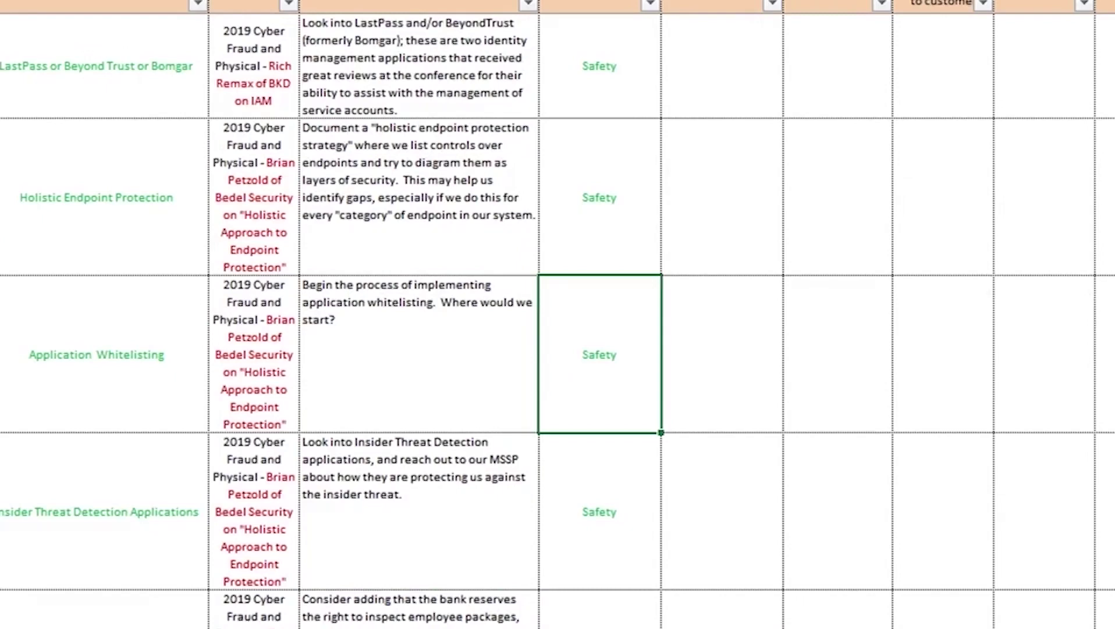
{"action": "left_click", "coordinate": [599, 512]}
{"action": "left_click", "coordinate": [600, 511]}
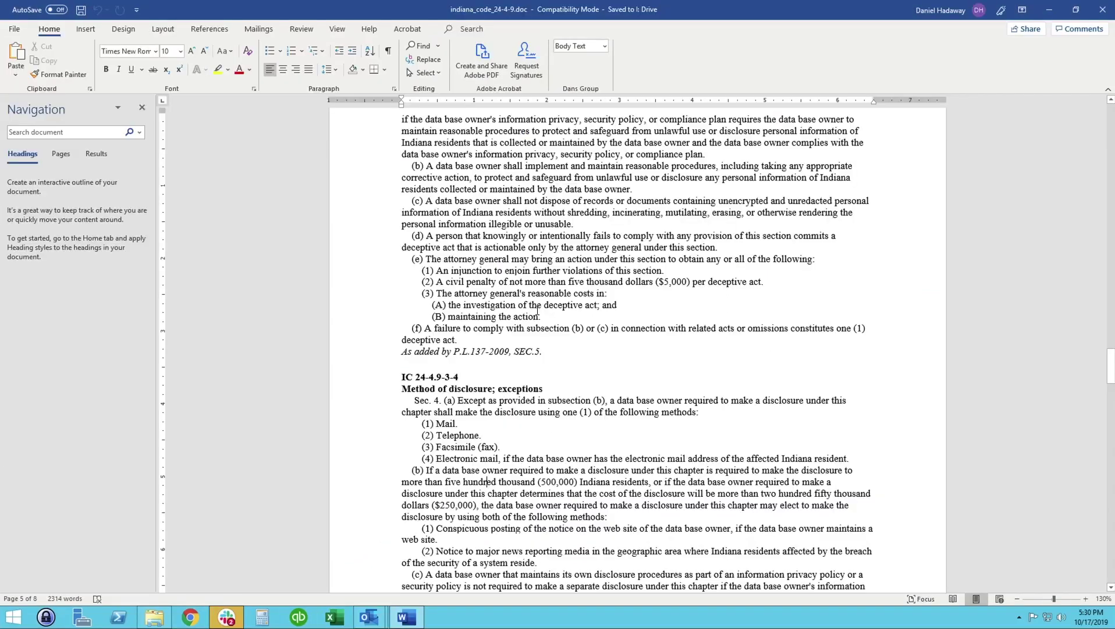
In the Word document indiana_code_24-4-9.doc, highlight the heading "Method of disclosure; exceptions" under IC 24-4.9-3-4, then clear the selection
{"action": "left_click", "coordinate": [419, 224]}
{"action": "left_click_drag", "start_coordinate": [423, 391], "coordinate": [544, 389]}
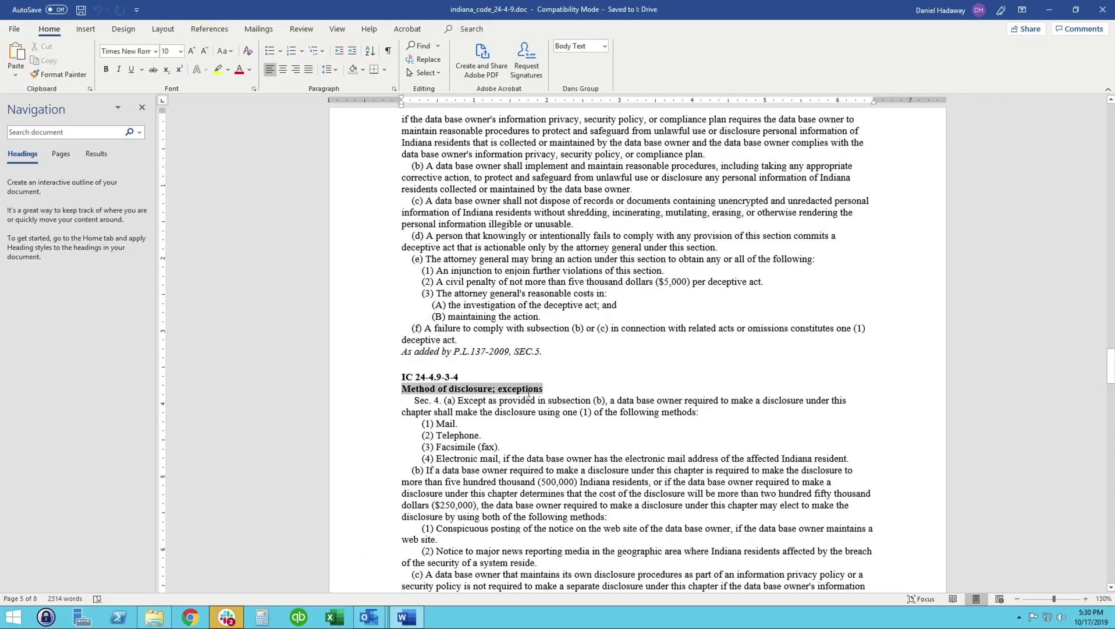
{"action": "left_click", "coordinate": [463, 432]}
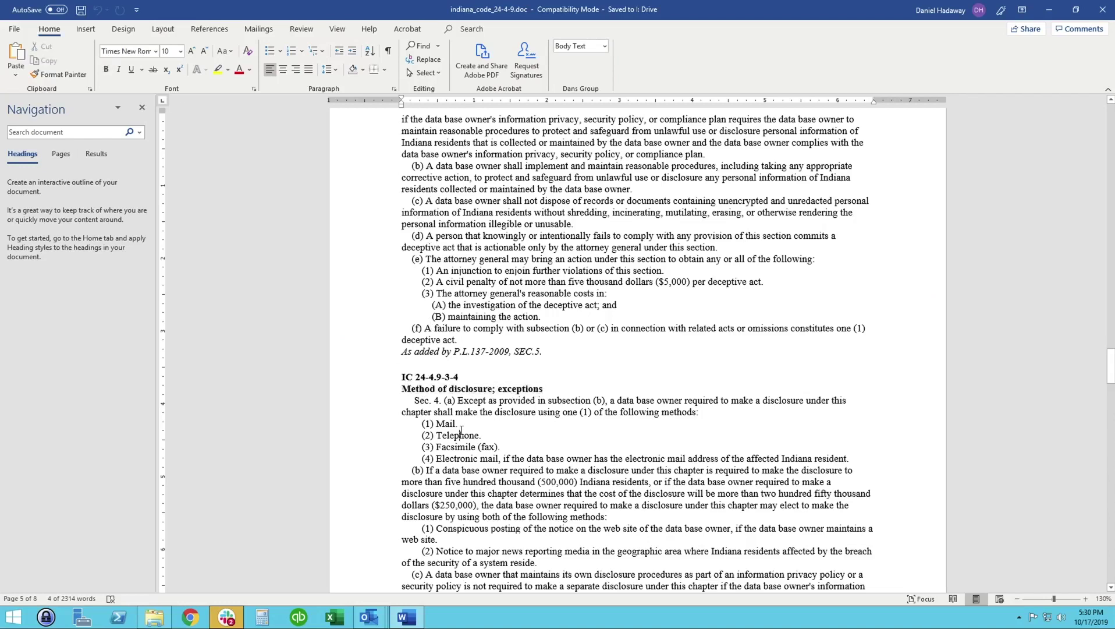
Find subsection (e) about financial institutions under IC 24-4.9-3-4 and highlight the whole paragraph
{"action": "scroll", "coordinate": [466, 428], "scroll_direction": "down", "scroll_amount": 4}
{"action": "scroll", "coordinate": [471, 425], "scroll_direction": "down", "scroll_amount": 13}
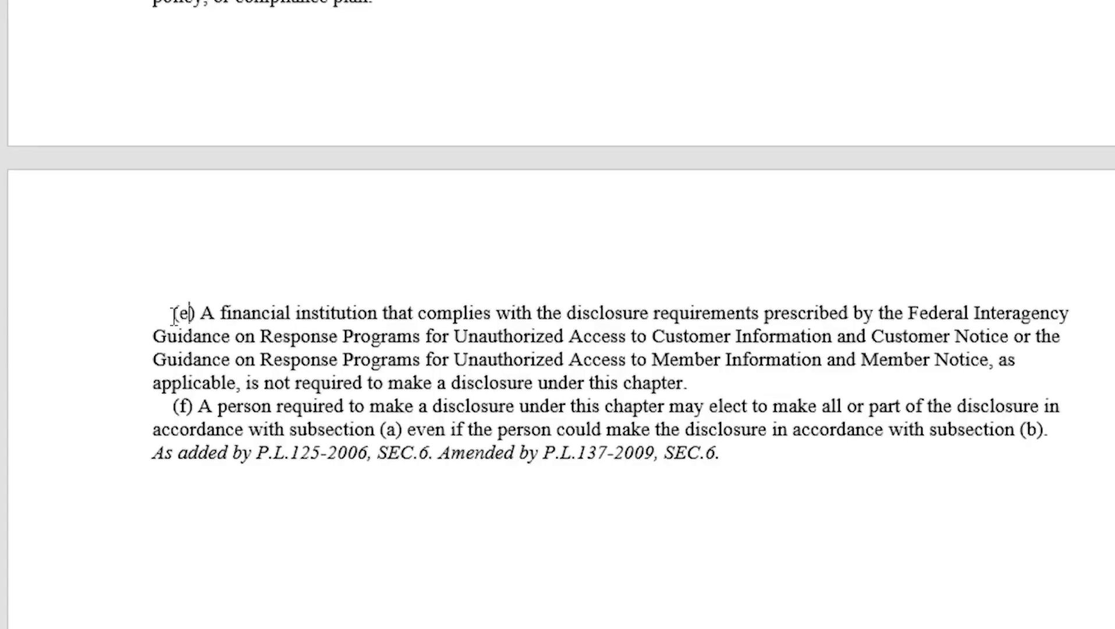
{"action": "left_click_drag", "start_coordinate": [411, 313], "coordinate": [636, 352]}
{"action": "left_click_drag", "start_coordinate": [623, 389], "coordinate": [742, 387]}
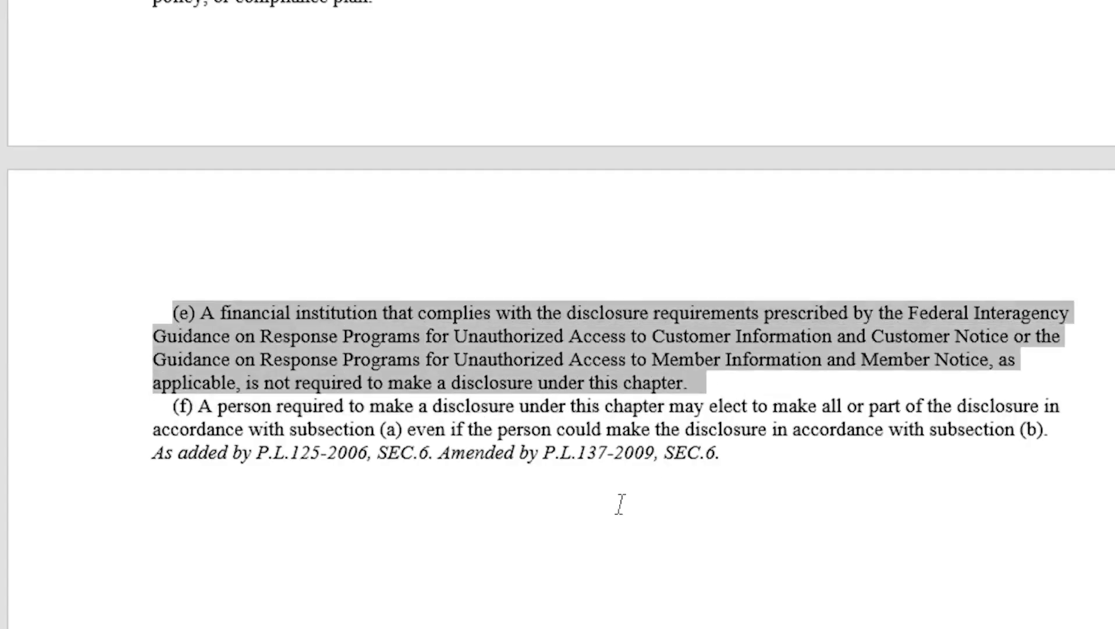
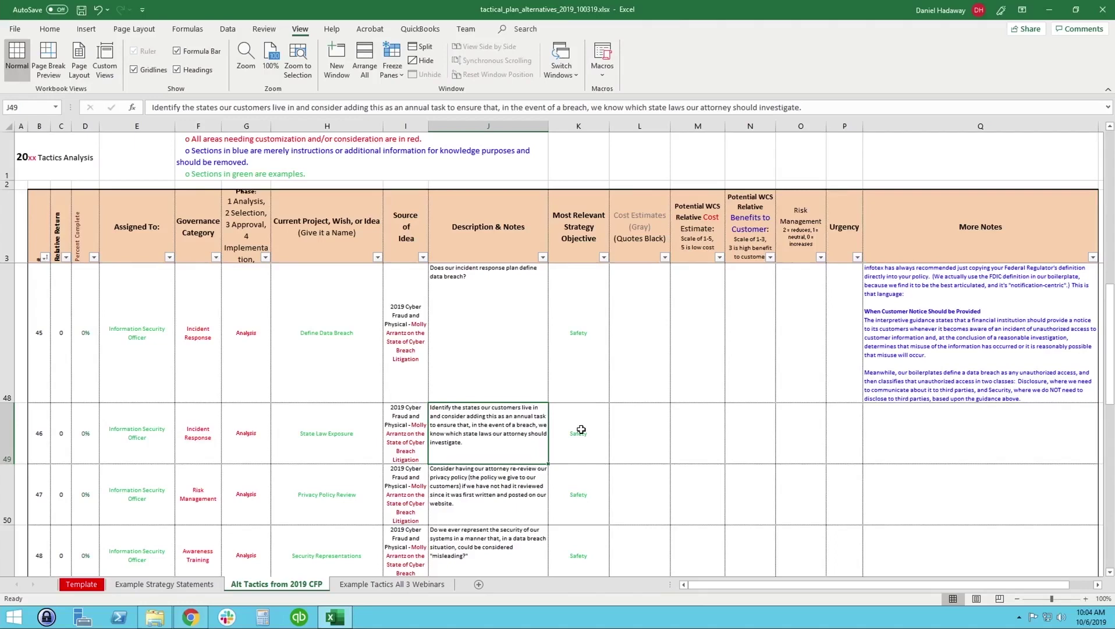
Back in the Excel workbook, review the descriptions from State Law Exposure in J49 down to CCPA in J53
{"action": "key", "text": "Down"}
{"action": "key", "text": "Down"}
{"action": "key", "text": "Down"}
{"action": "key", "text": "Down"}
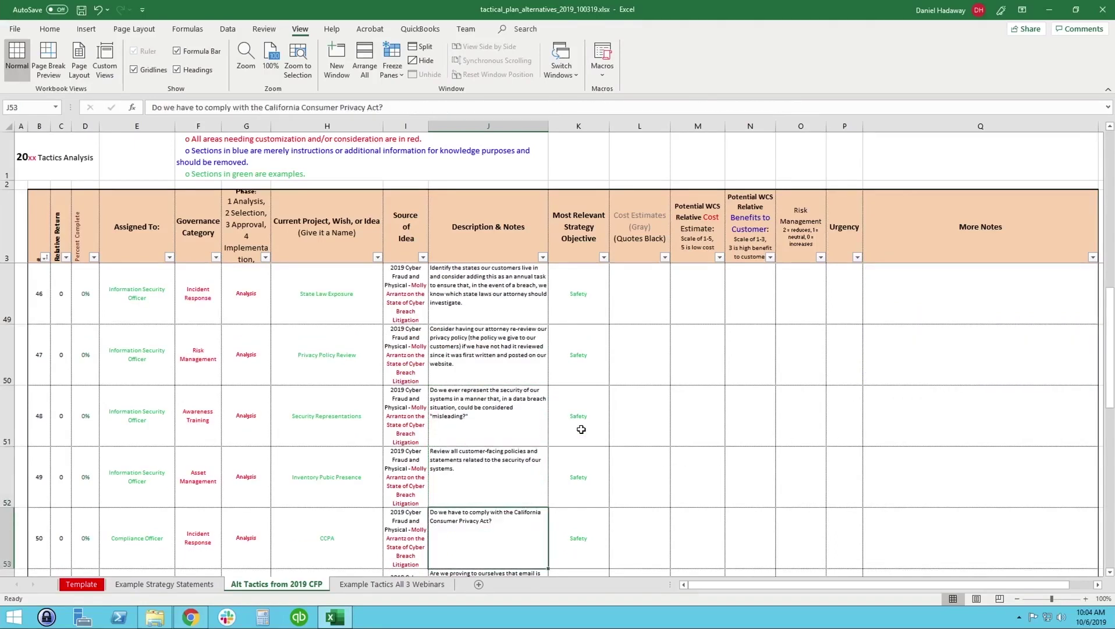
{"action": "scroll", "coordinate": [581, 429], "scroll_direction": "down", "scroll_amount": 1}
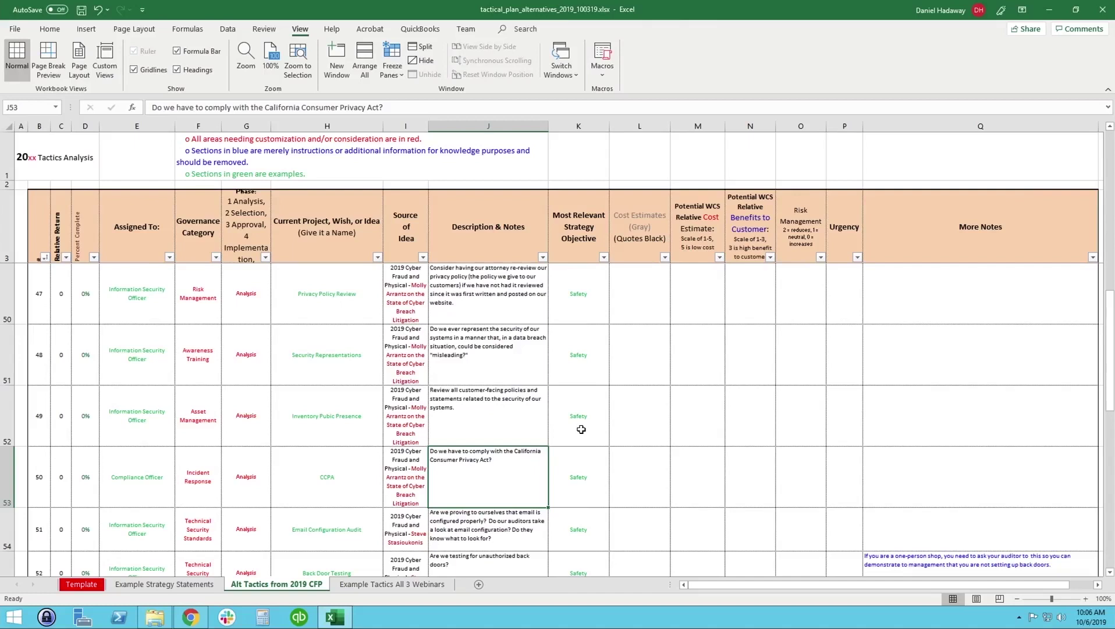
Examine the ExploitDB tactic's name, Source of Idea and description in row 38
{"action": "left_click", "coordinate": [407, 407]}
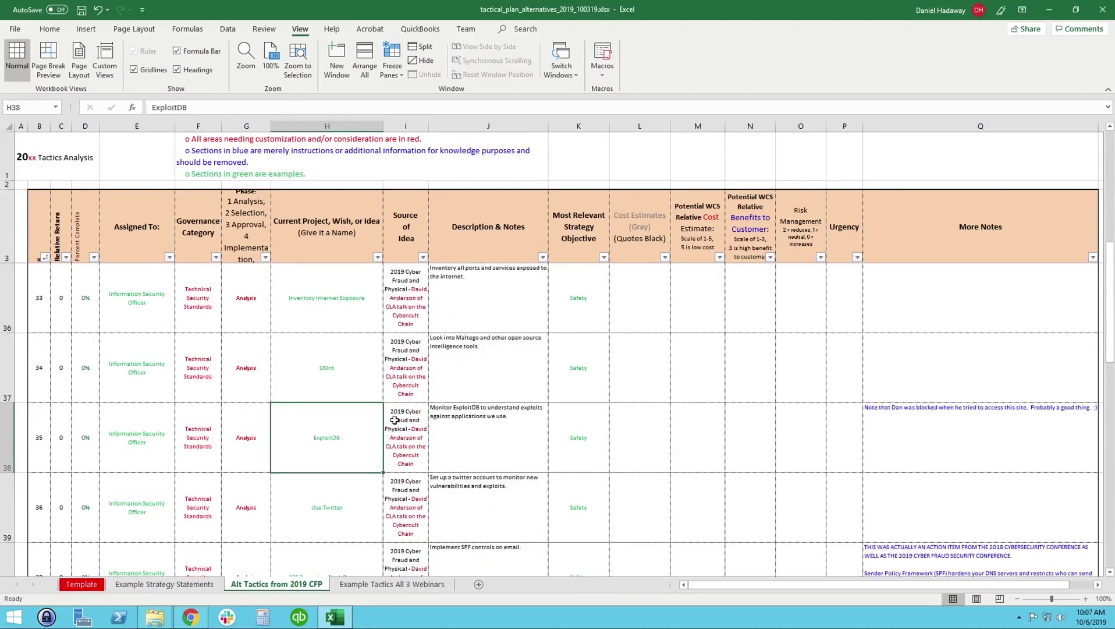
{"action": "left_click", "coordinate": [407, 433]}
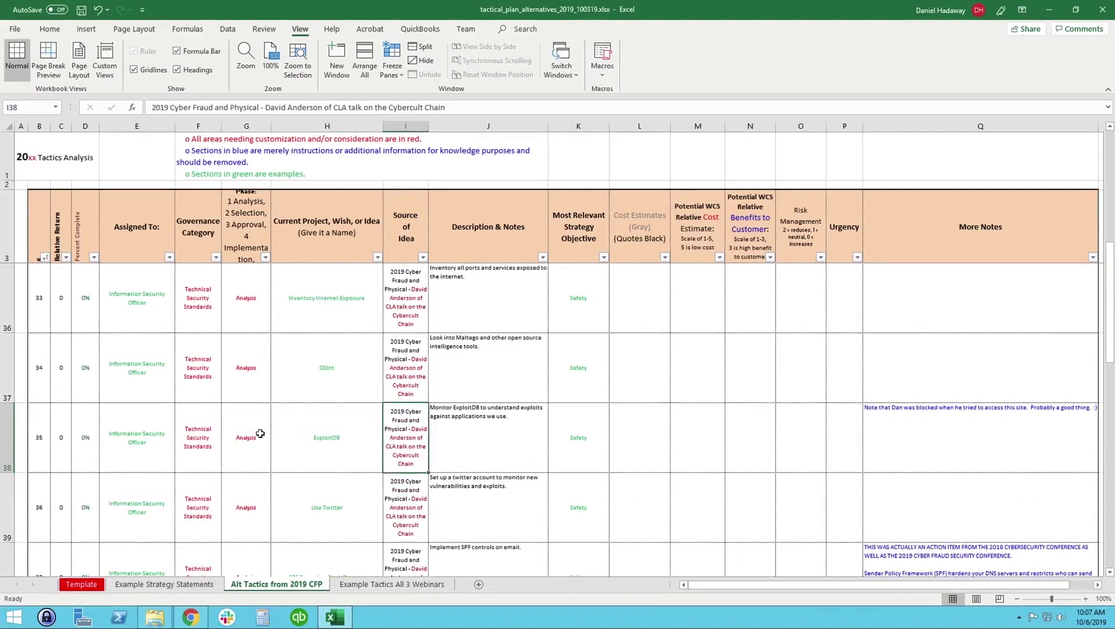
{"action": "left_click", "coordinate": [322, 438]}
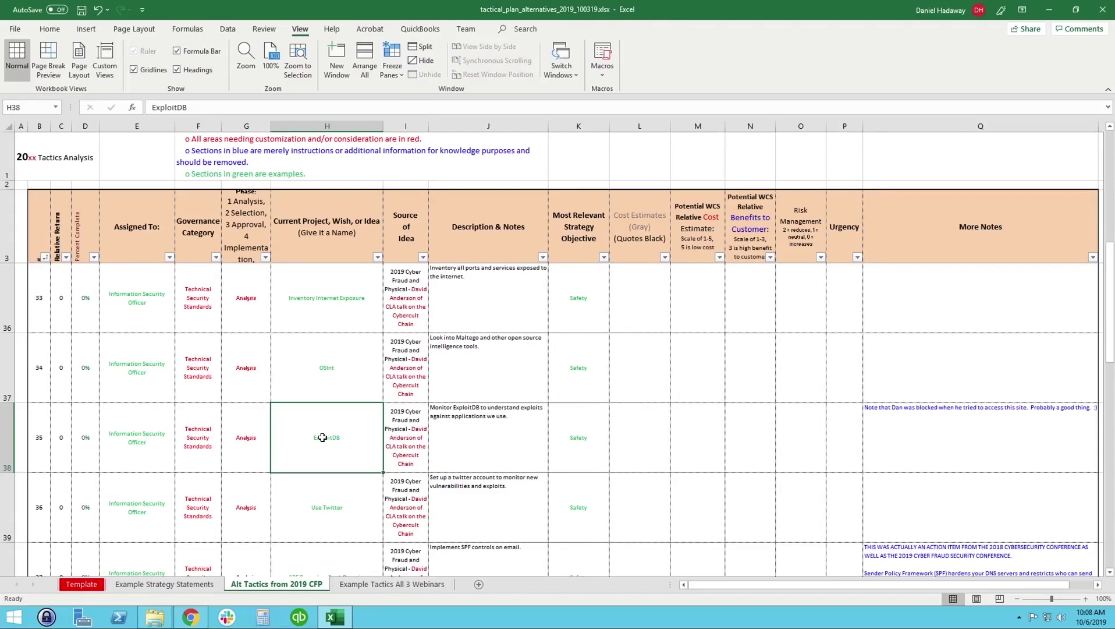
{"action": "left_click", "coordinate": [479, 435]}
{"action": "left_click", "coordinate": [392, 434]}
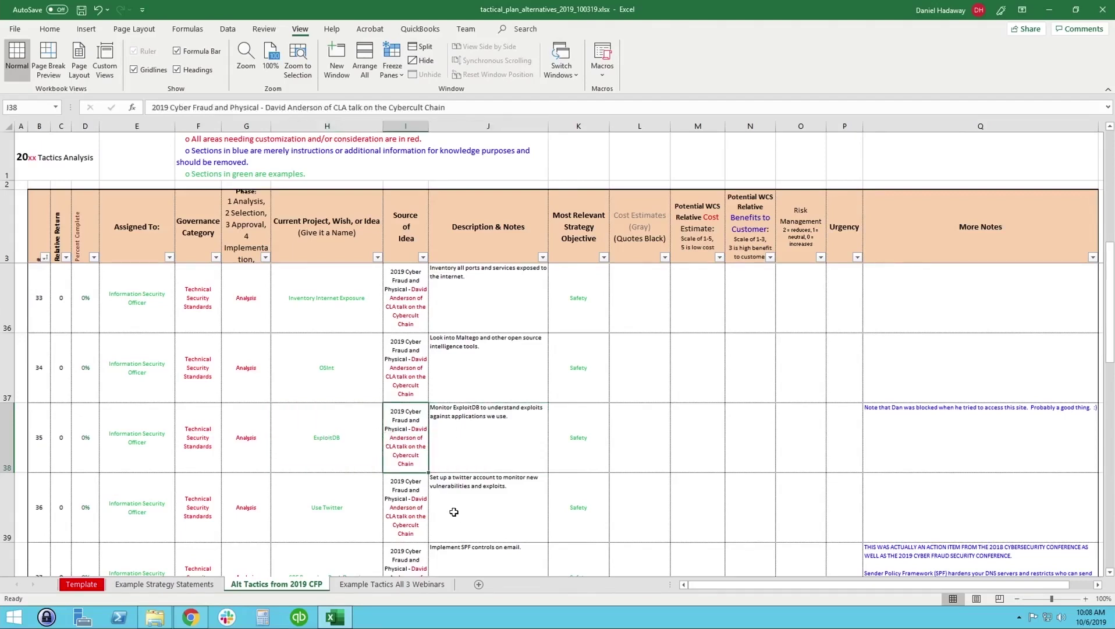
{"action": "left_click", "coordinate": [475, 425]}
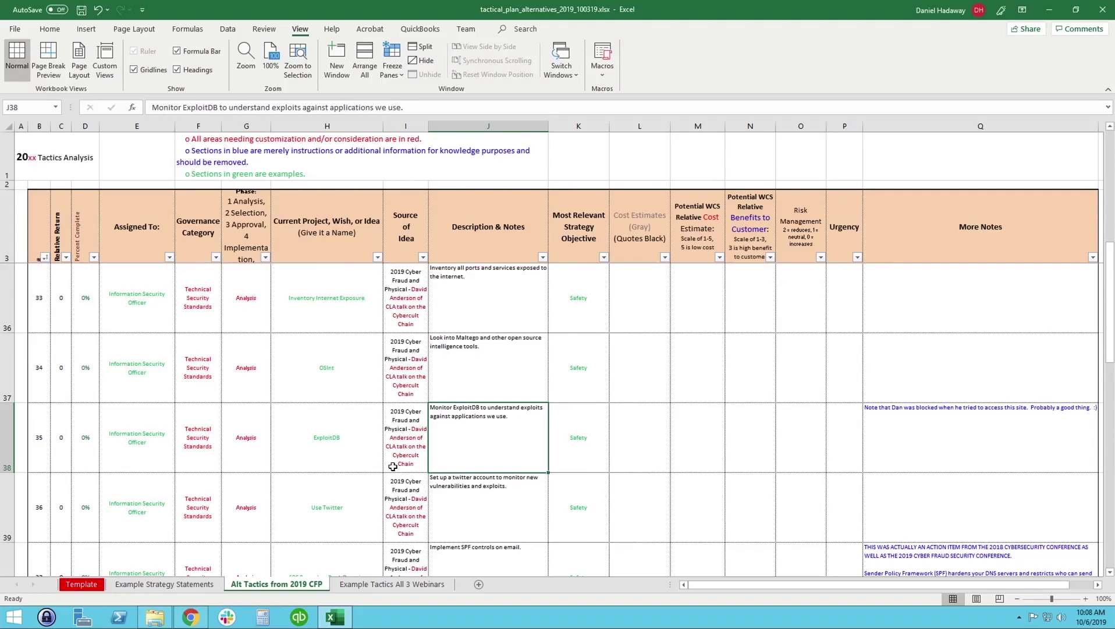
Read across the ExploitDB row from its description to the More Notes entry in Q38
{"action": "key", "text": "Right"}
{"action": "key", "text": "Right"}
{"action": "key", "text": "Right"}
{"action": "key", "text": "Right"}
{"action": "key", "text": "Right"}
{"action": "key", "text": "Right"}
{"action": "key", "text": "Right"}
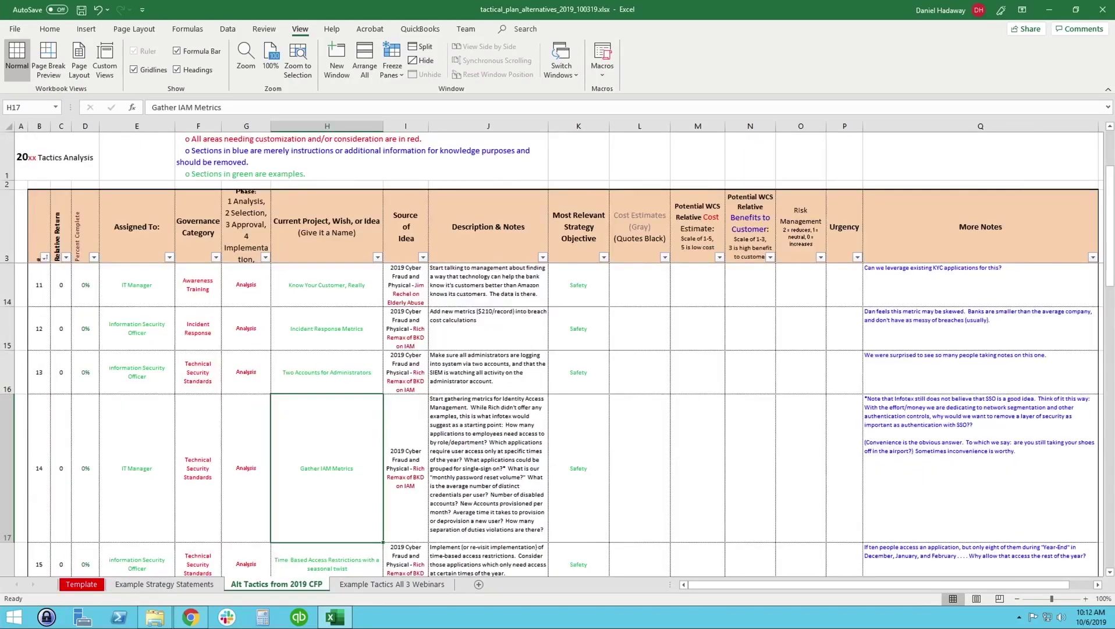
Examine the Gather IAM Metrics description in J17, highlighting the remark about no examples being offered, and leave the text unedited
{"action": "left_click", "coordinate": [469, 424]}
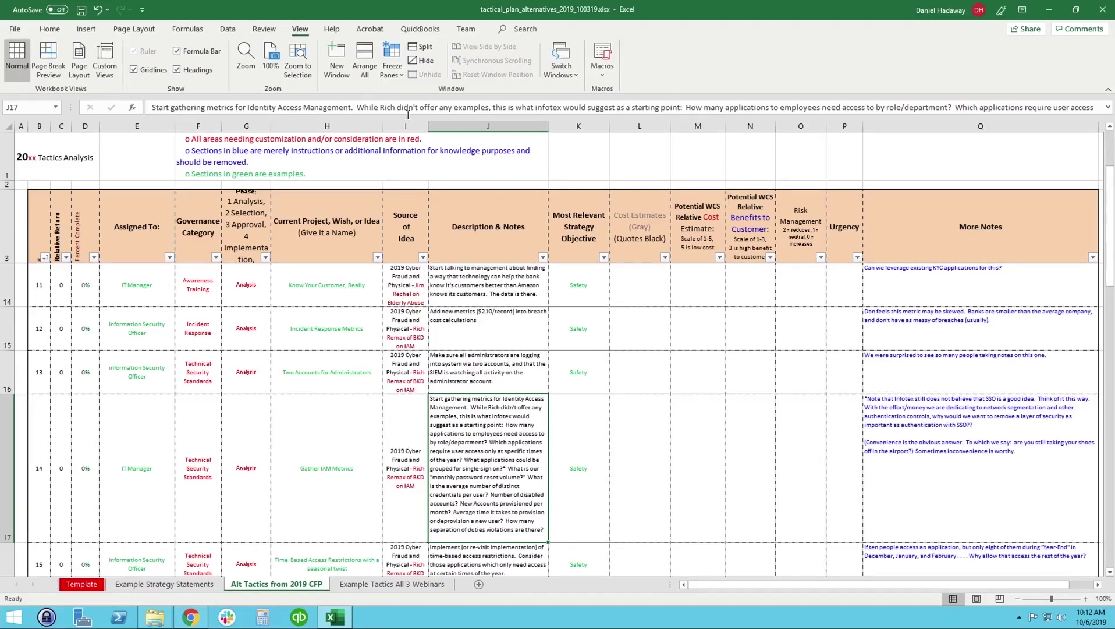
{"action": "left_click_drag", "start_coordinate": [358, 108], "coordinate": [499, 111]}
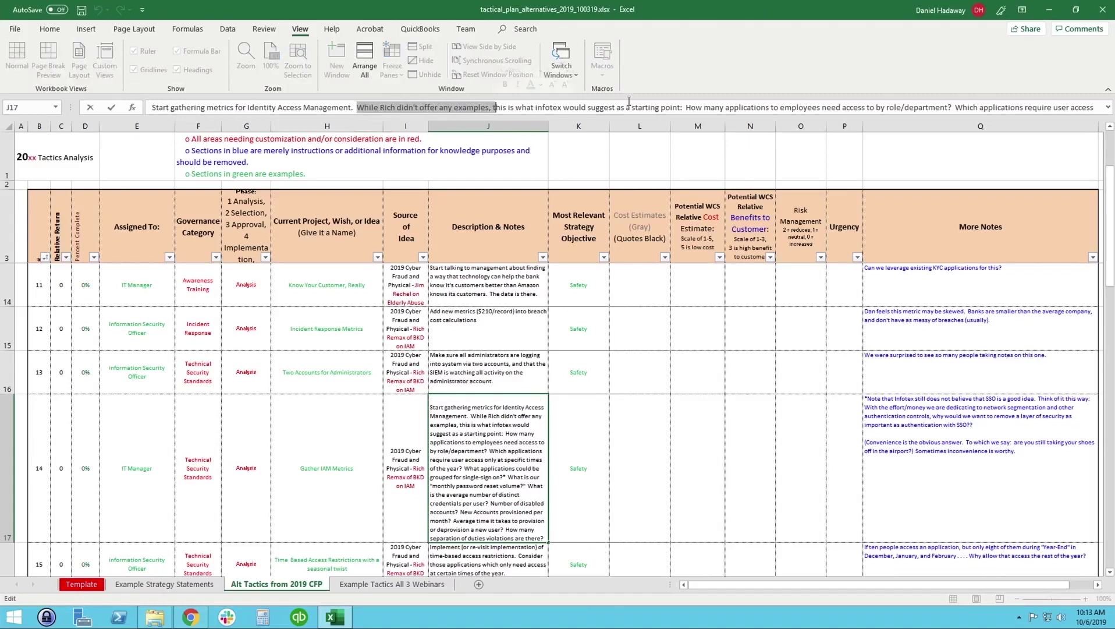
{"action": "left_click", "coordinate": [631, 109]}
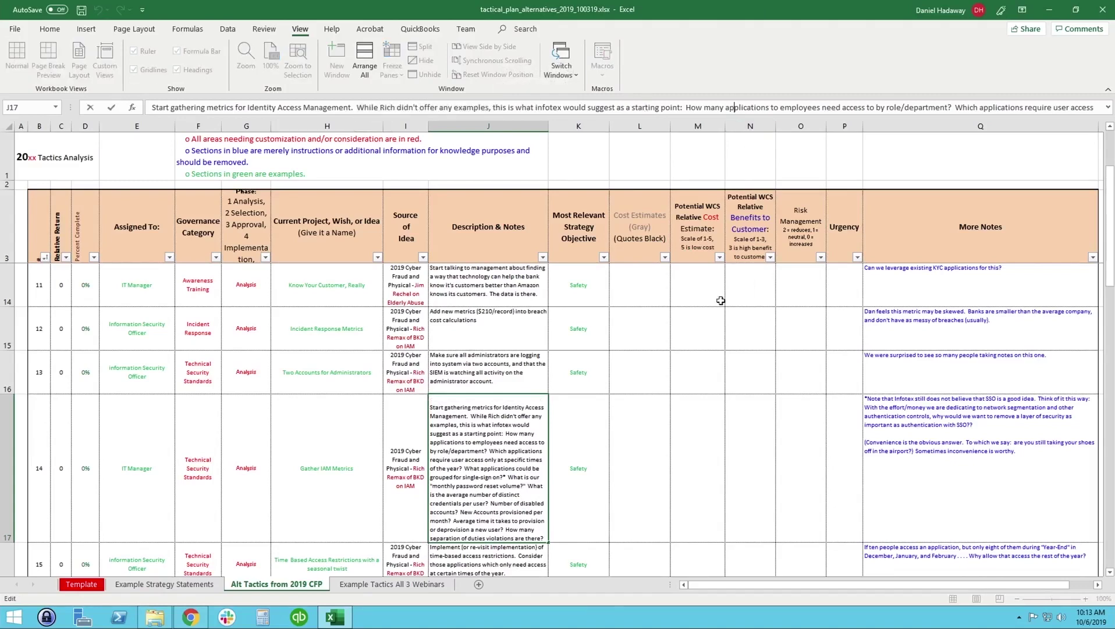
{"action": "key", "text": "Escape"}
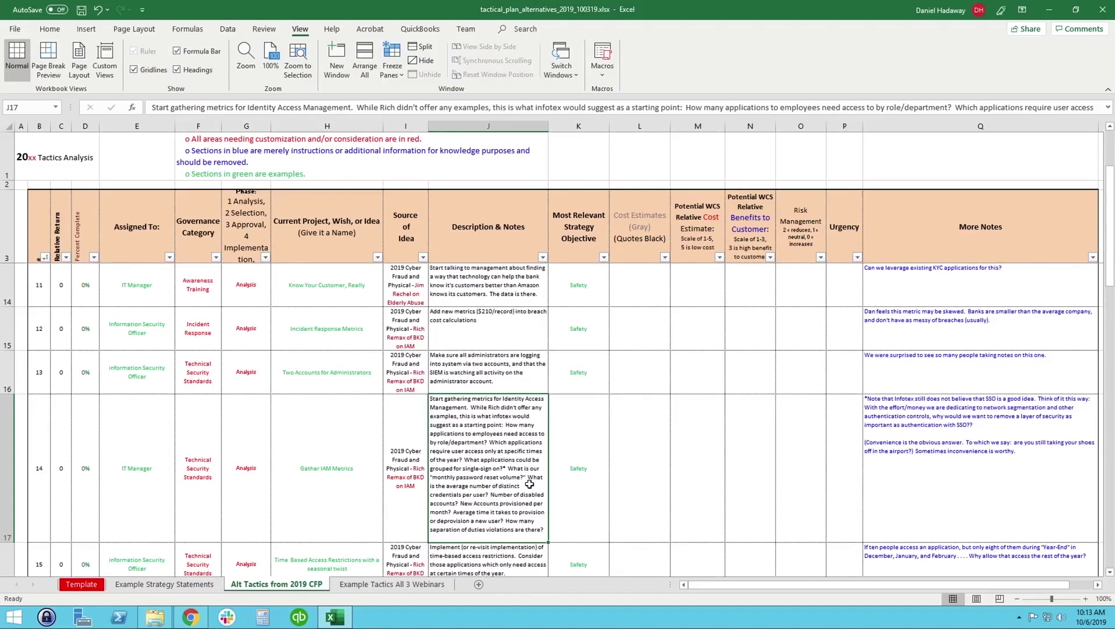
Review the More Notes entry on SSO in Q17 for the Gather IAM Metrics tactic
{"action": "left_click", "coordinate": [921, 453]}
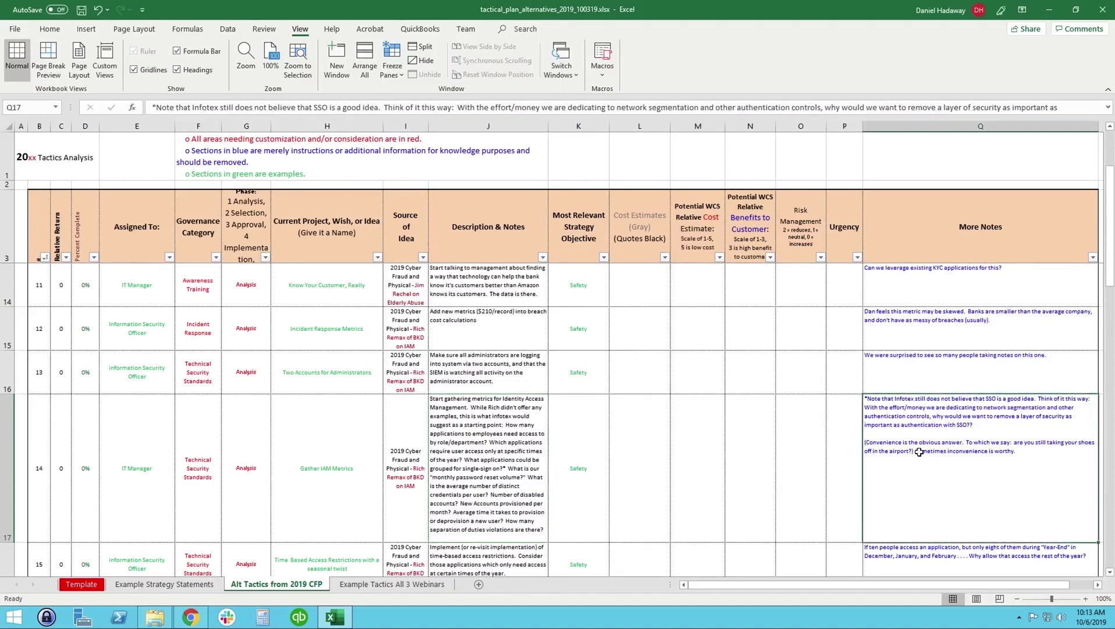
{"action": "left_click", "coordinate": [807, 449]}
{"action": "left_click", "coordinate": [899, 436]}
{"action": "left_click", "coordinate": [837, 441]}
{"action": "left_click", "coordinate": [913, 445]}
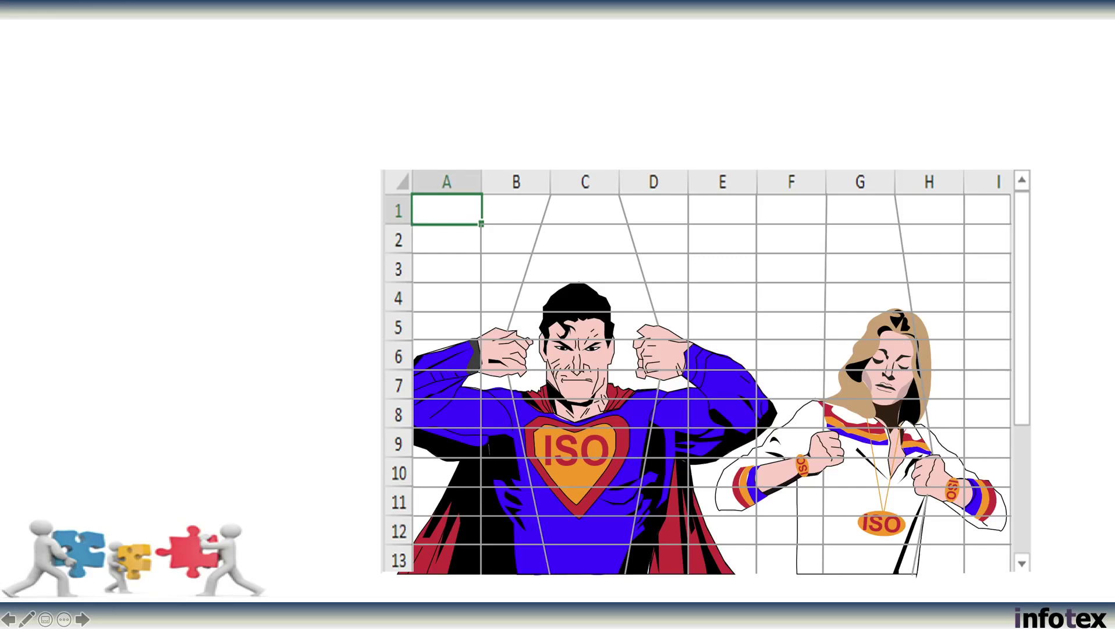
{"action": "key", "text": "Right"}
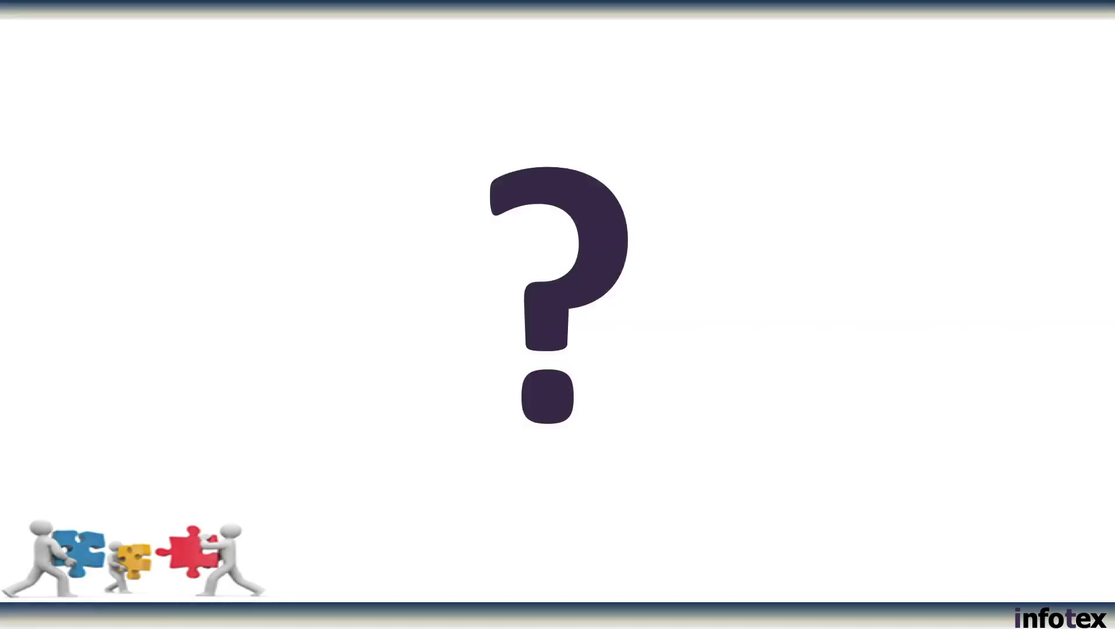